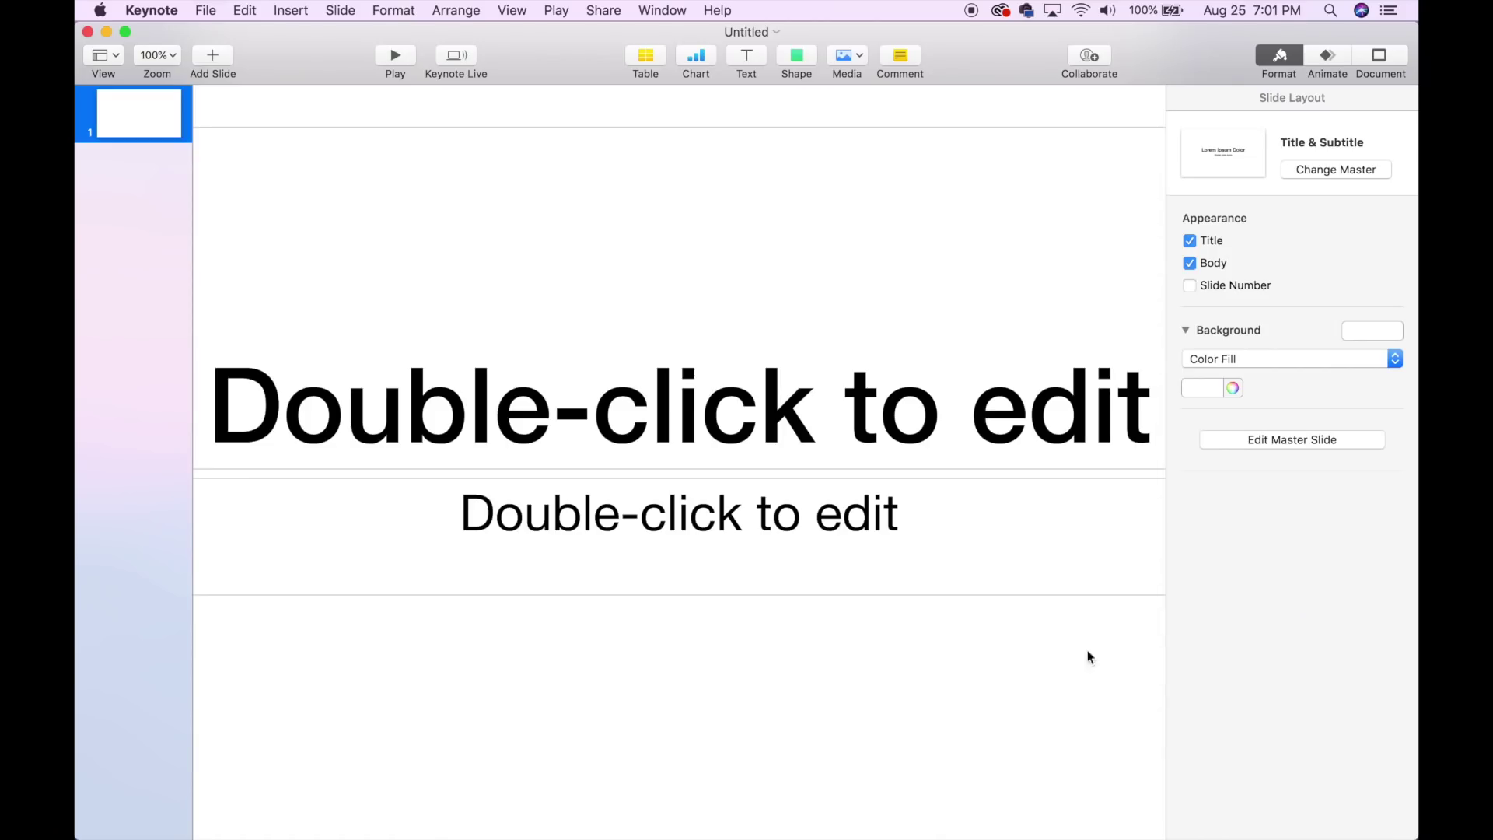
Step: Delete the subtitle and title placeholders from the Keynote slide
{"action": "left_click", "coordinate": [1065, 588]}
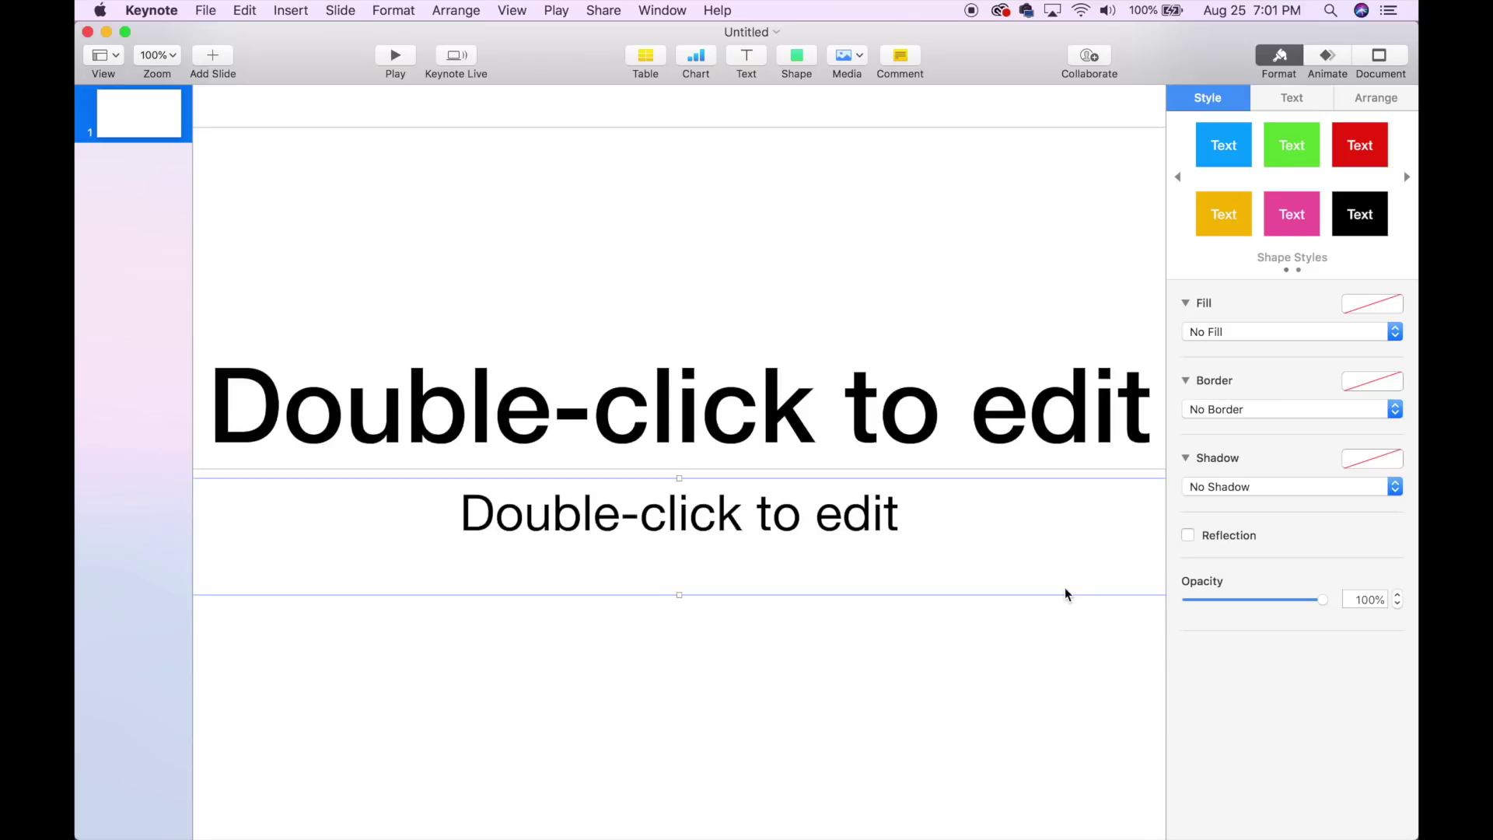
{"action": "key", "text": "Delete"}
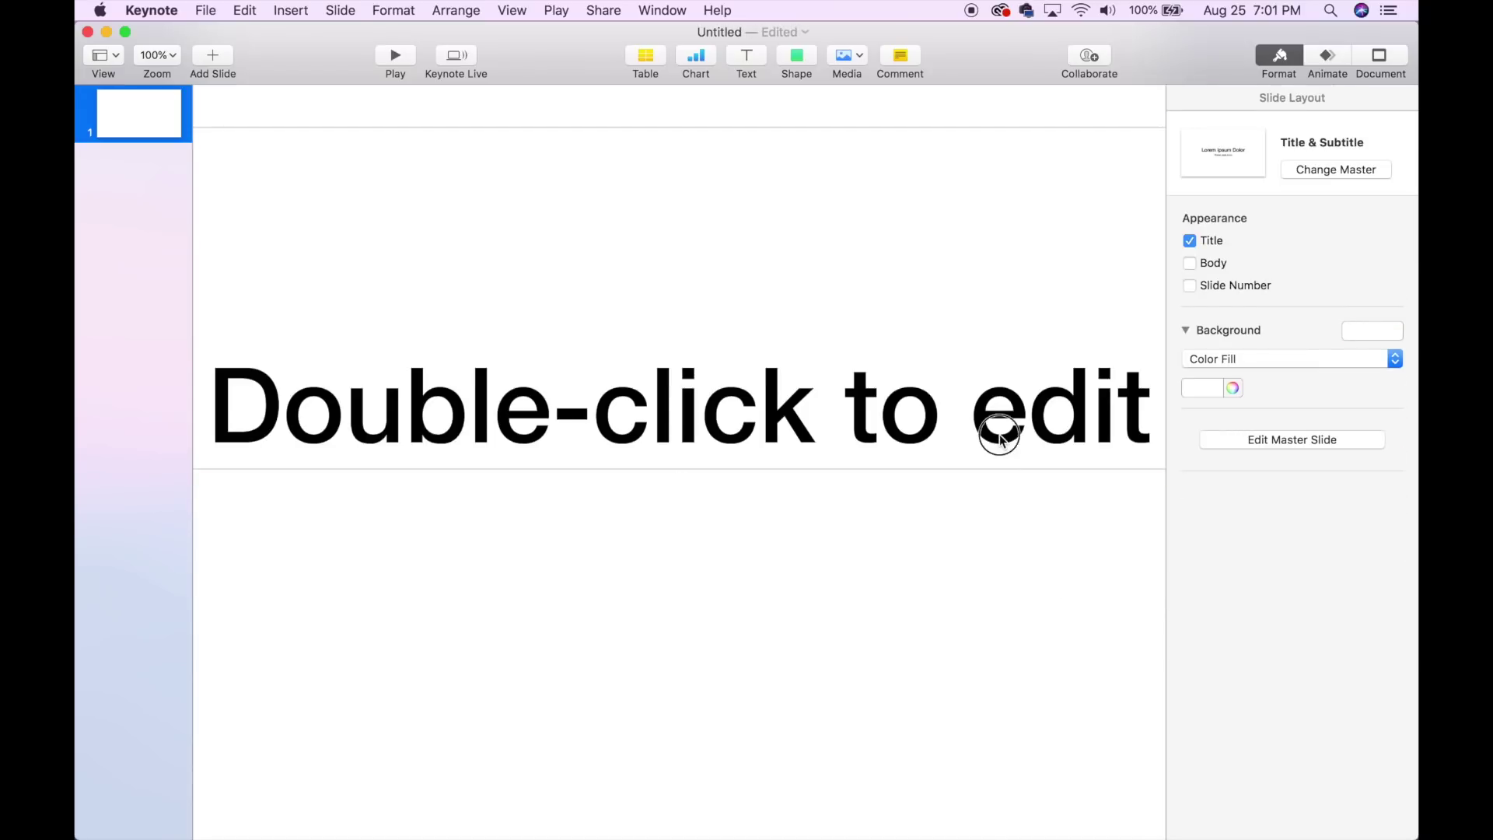
{"action": "left_click", "coordinate": [1001, 438]}
{"action": "key", "text": "Delete"}
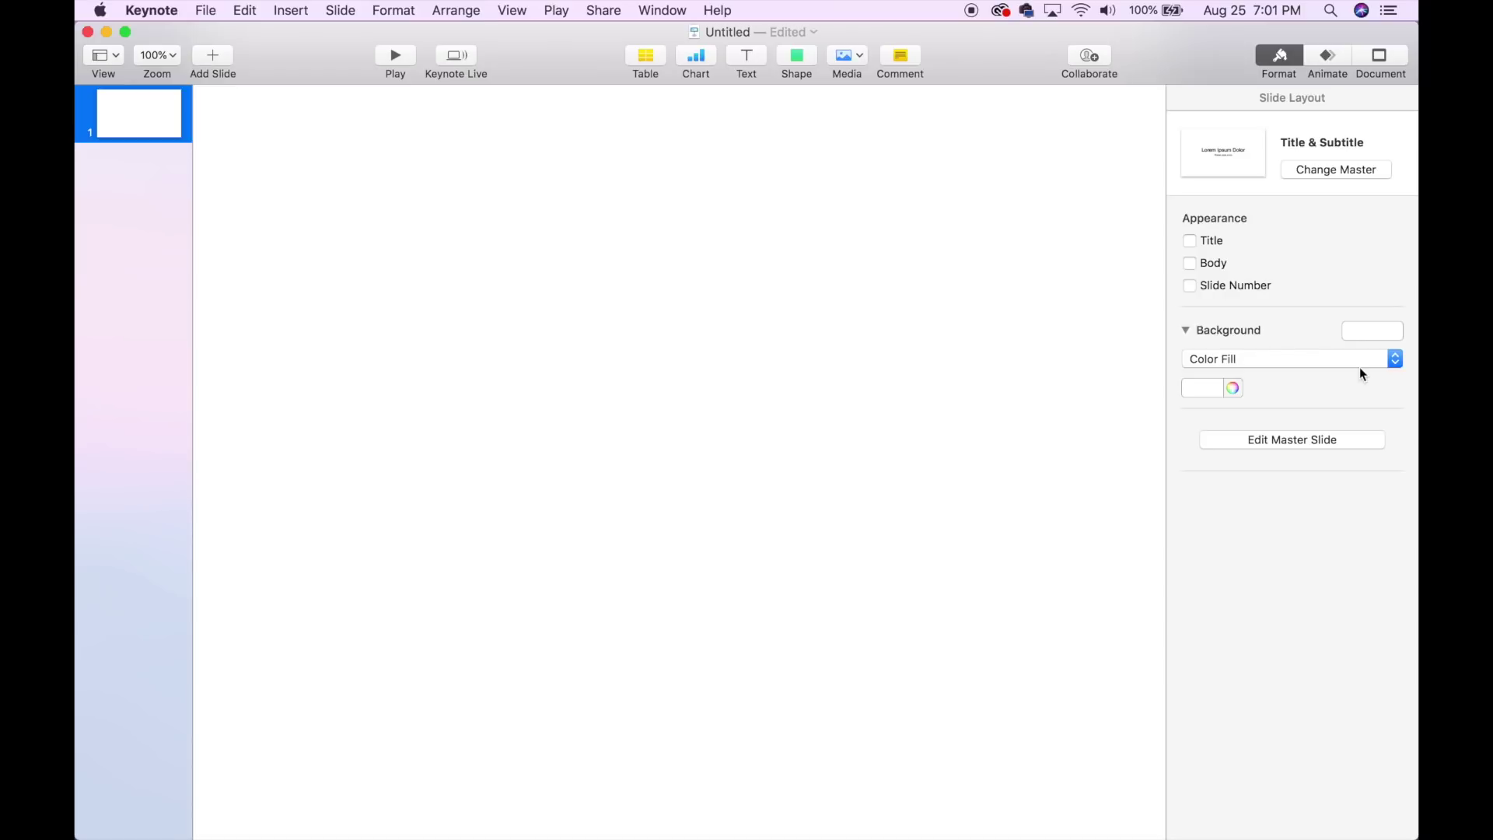
Step: Fill the slide background with solid bright green using a colour fill
{"action": "left_click", "coordinate": [1307, 358]}
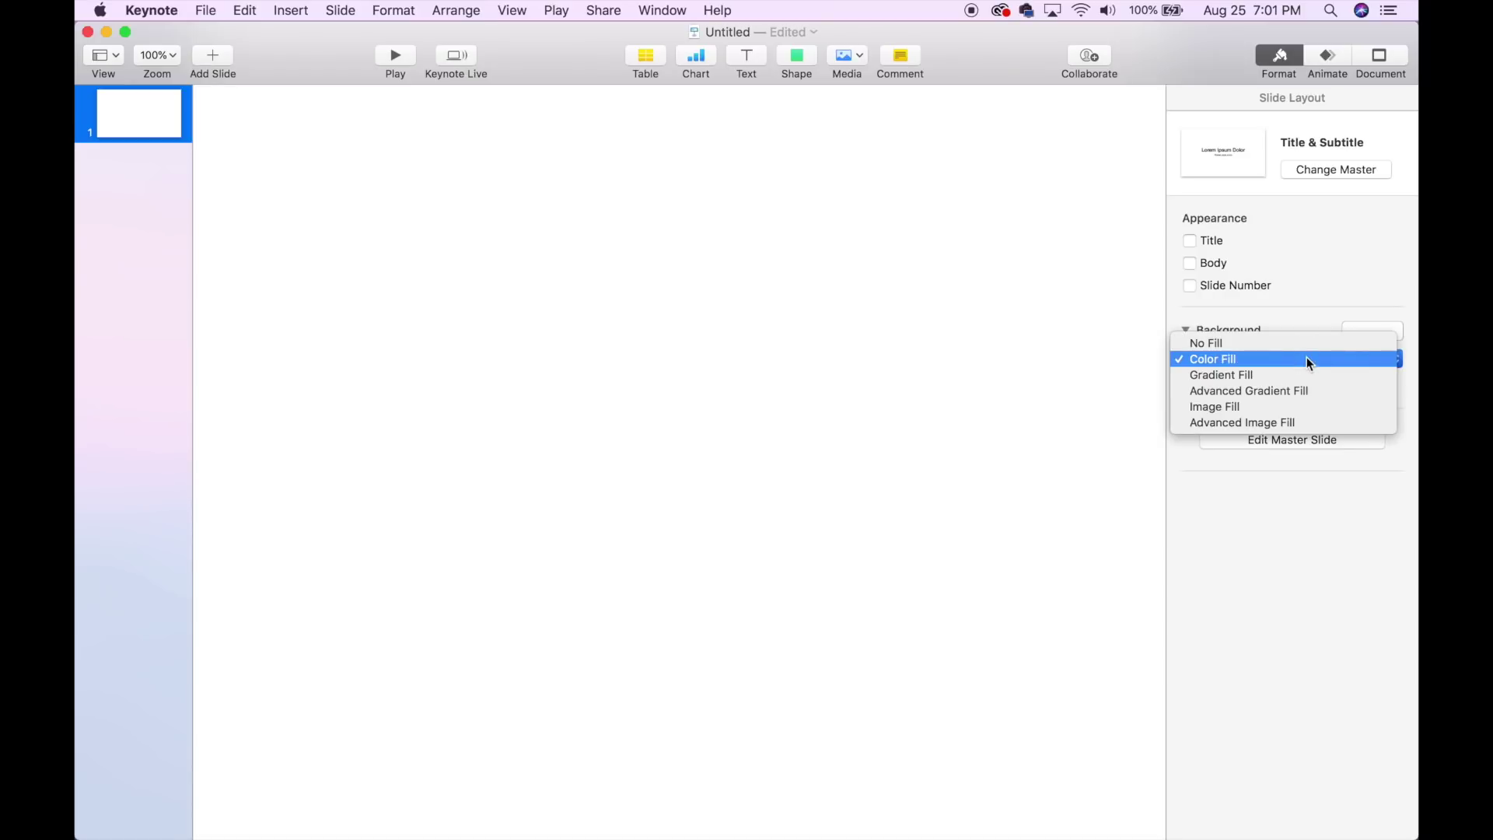
{"action": "left_click", "coordinate": [1307, 358]}
{"action": "left_click", "coordinate": [1233, 389]}
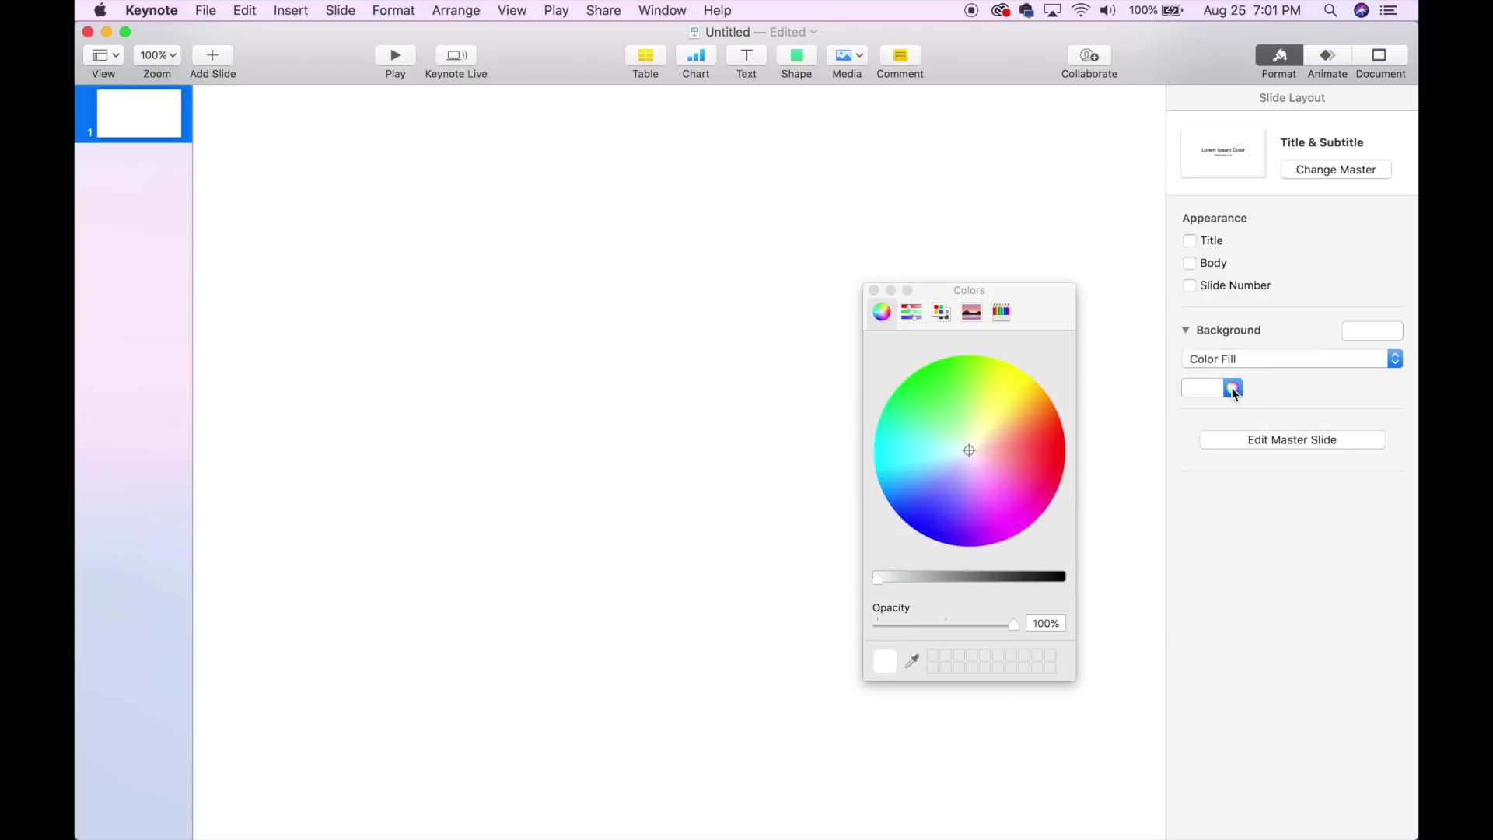
{"action": "left_click_drag", "start_coordinate": [969, 449], "coordinate": [940, 399]}
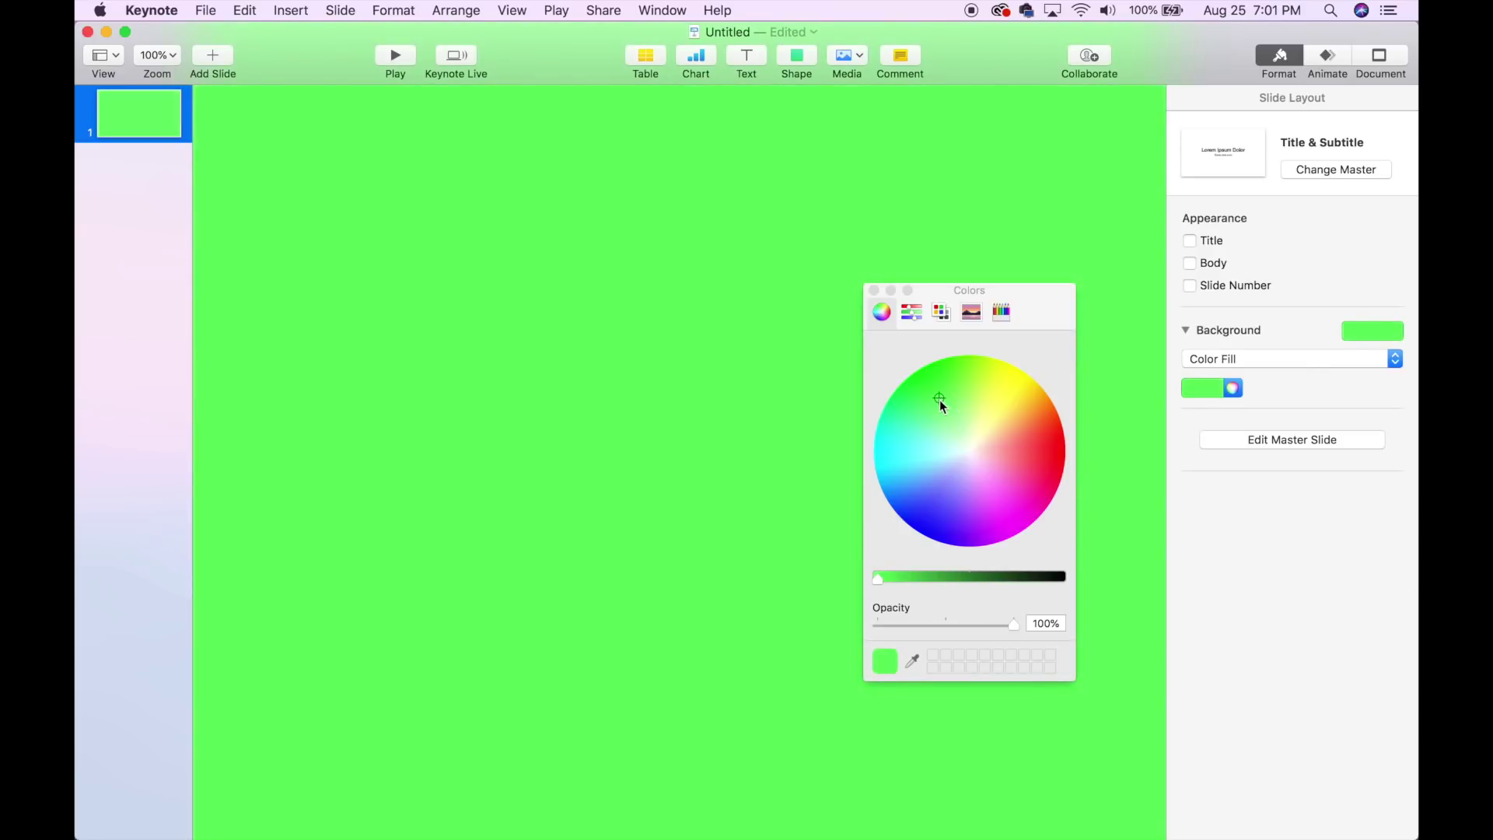
{"action": "left_click", "coordinate": [871, 288]}
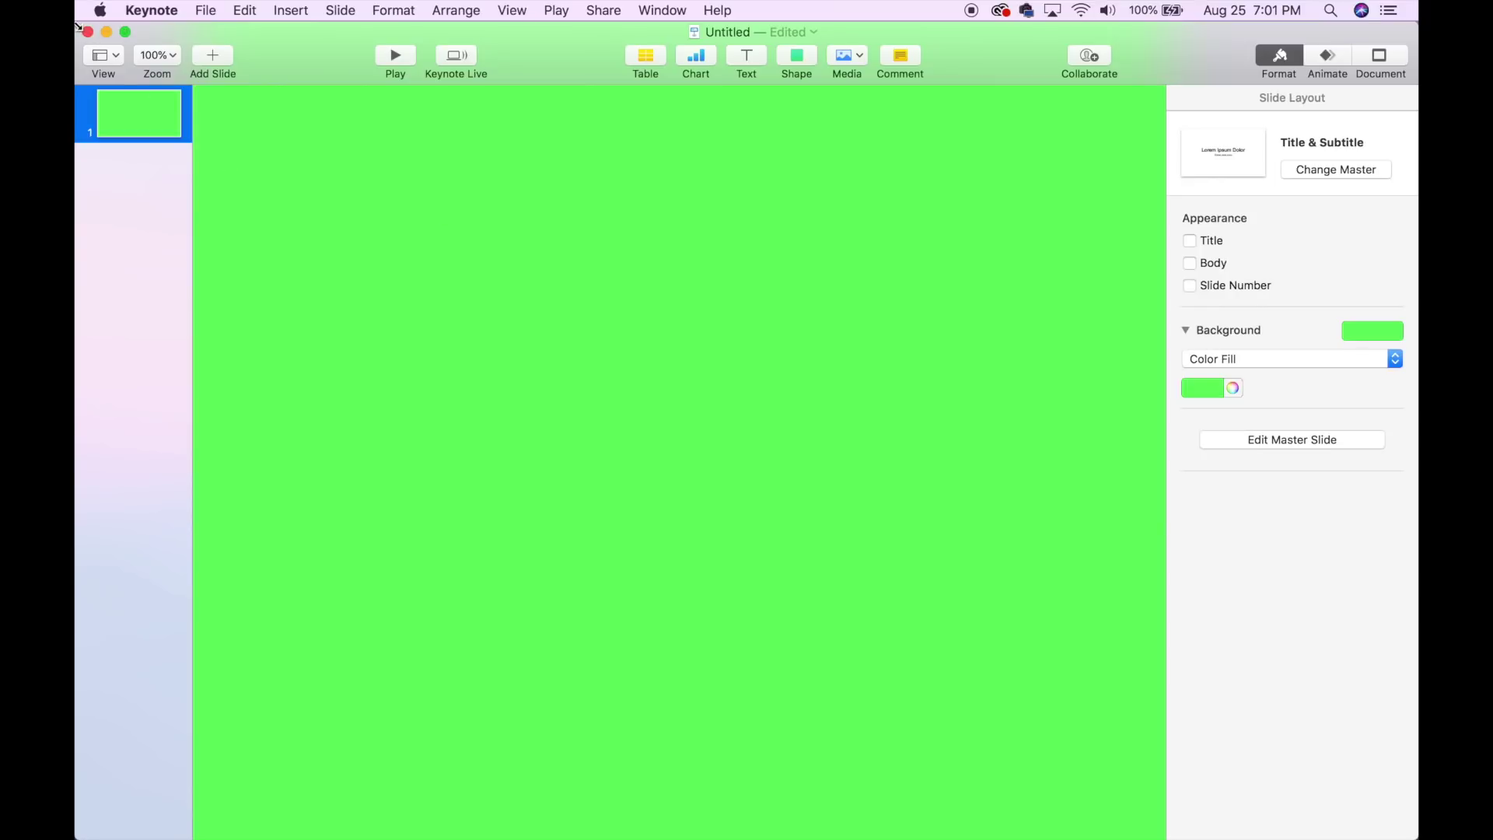
Step: Drag subscribe button.png from the desktop onto the green slide
{"action": "left_click_drag", "start_coordinate": [78, 23], "coordinate": [235, 142]}
{"action": "left_click_drag", "start_coordinate": [1050, 148], "coordinate": [931, 23]}
{"action": "left_click_drag", "start_coordinate": [1364, 260], "coordinate": [650, 266]}
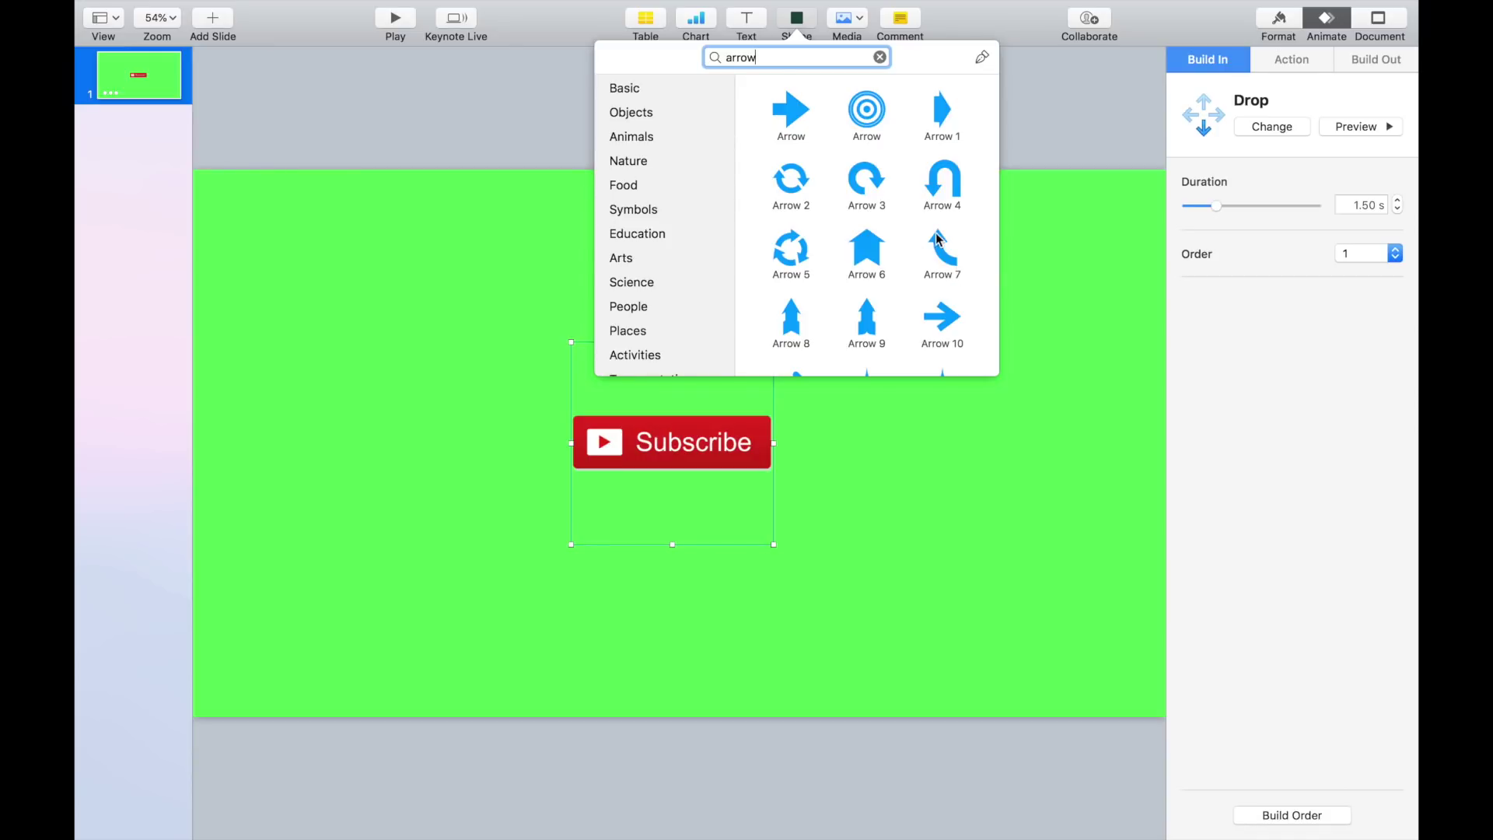
Step: Add Arrow 10 below the Subscribe button and fill it white
{"action": "left_click_drag", "start_coordinate": [942, 317], "coordinate": [698, 511]}
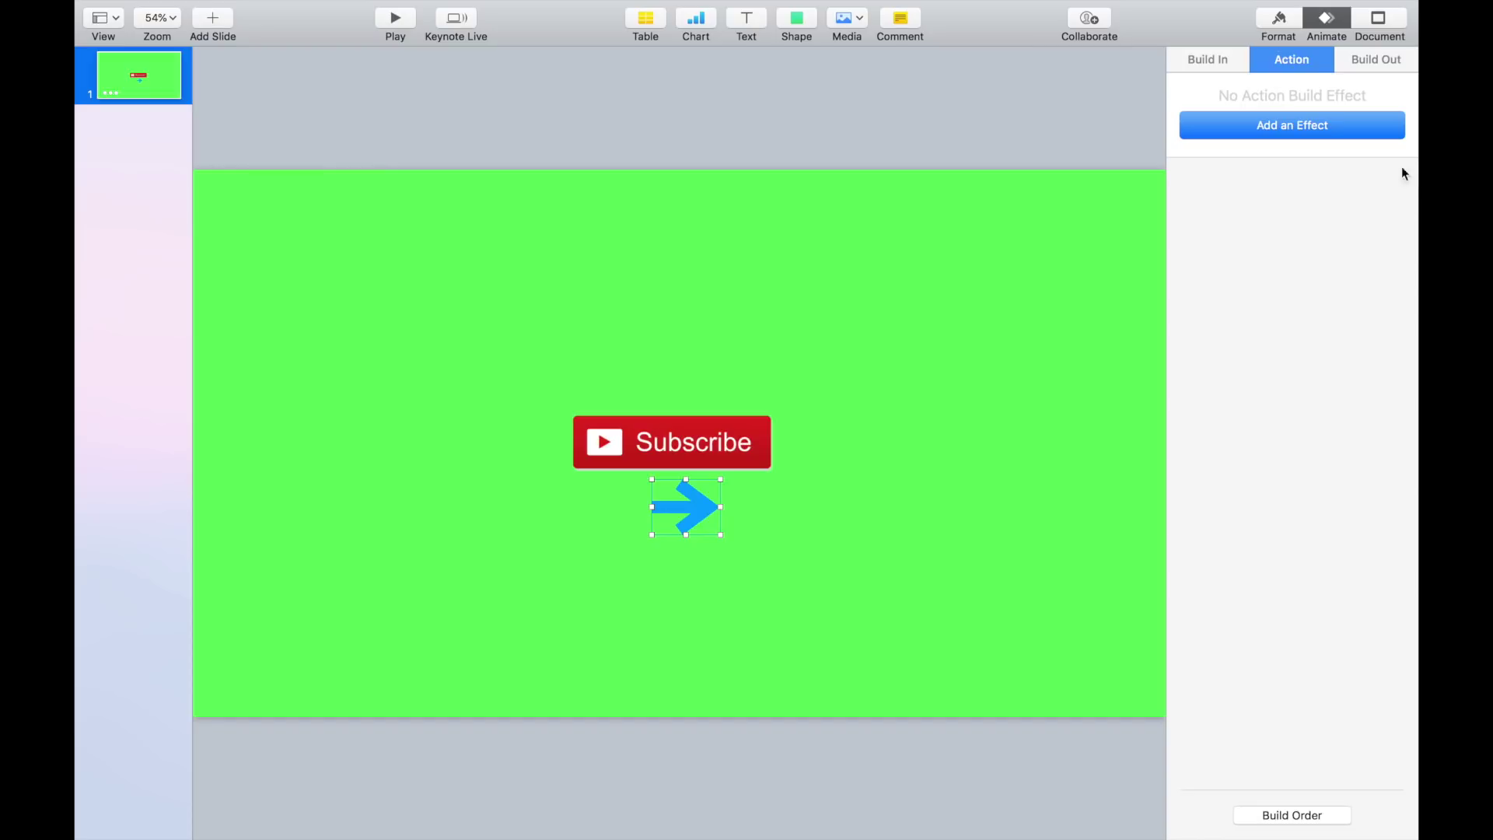
{"action": "left_click", "coordinate": [1280, 19]}
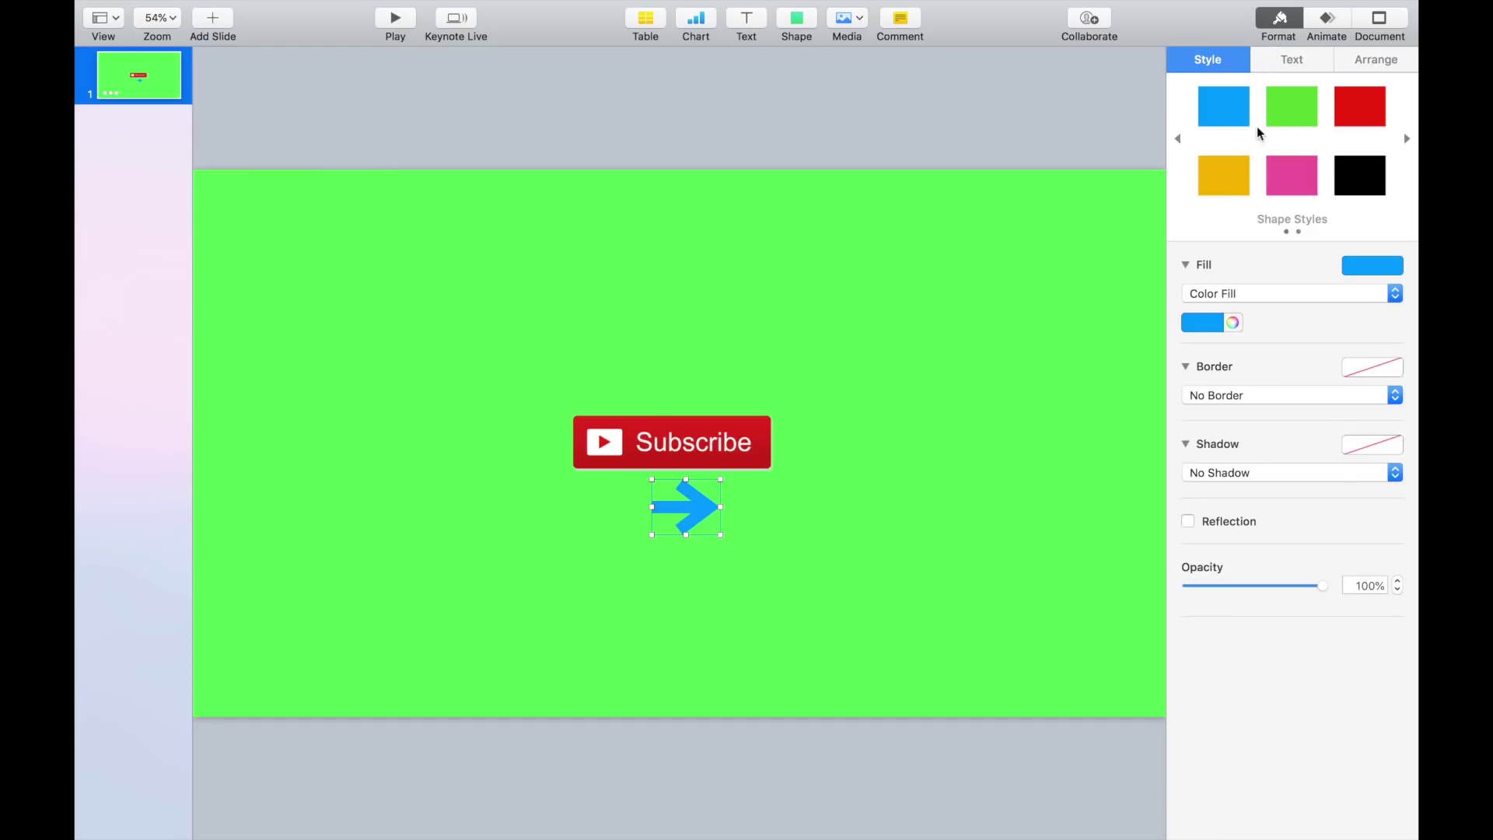
{"action": "left_click", "coordinate": [1234, 325]}
{"action": "left_click", "coordinate": [962, 450]}
{"action": "left_click", "coordinate": [963, 445]}
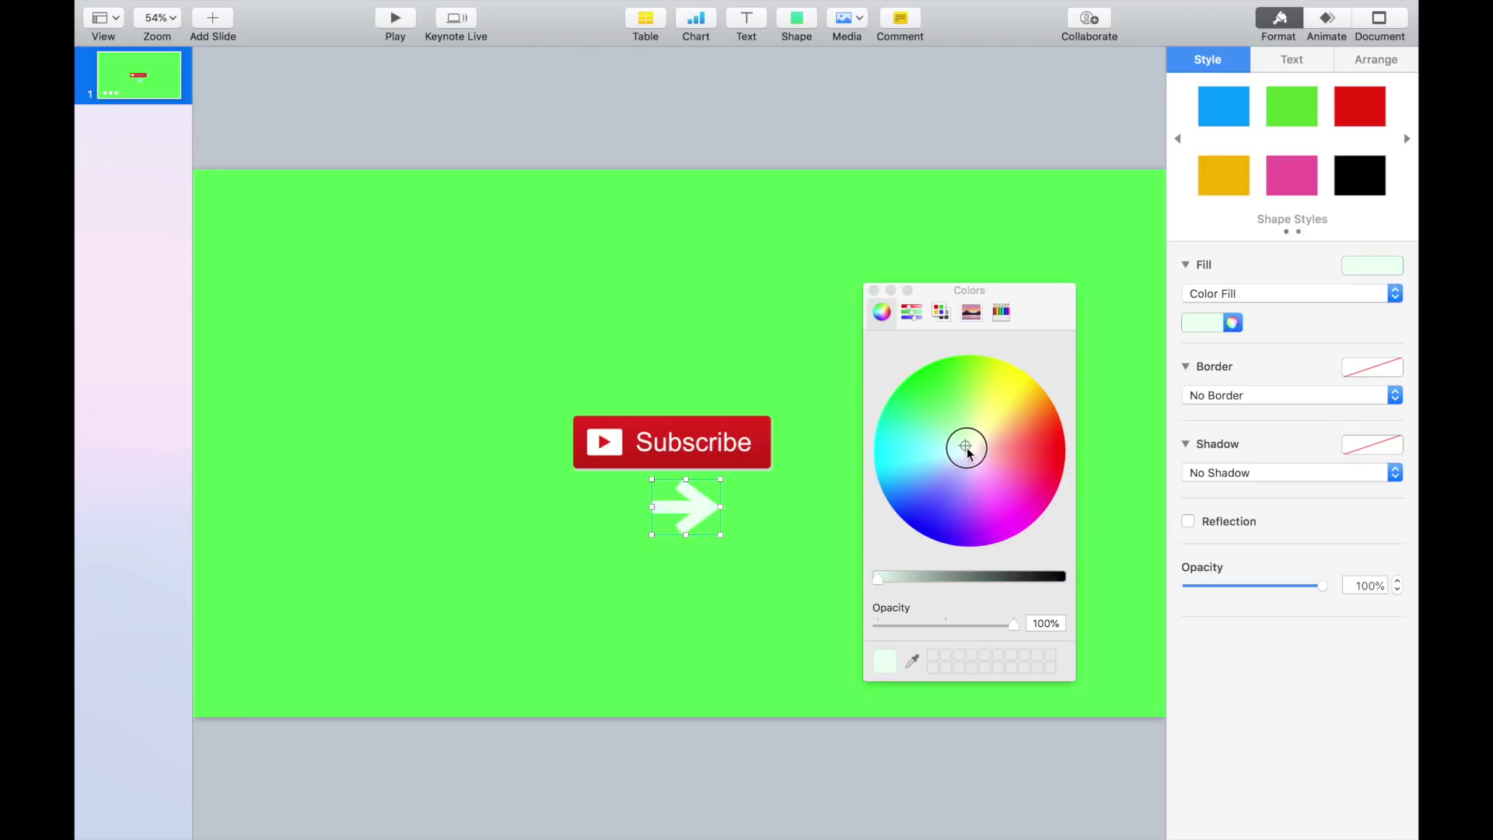
{"action": "key", "text": "super+shift+c"}
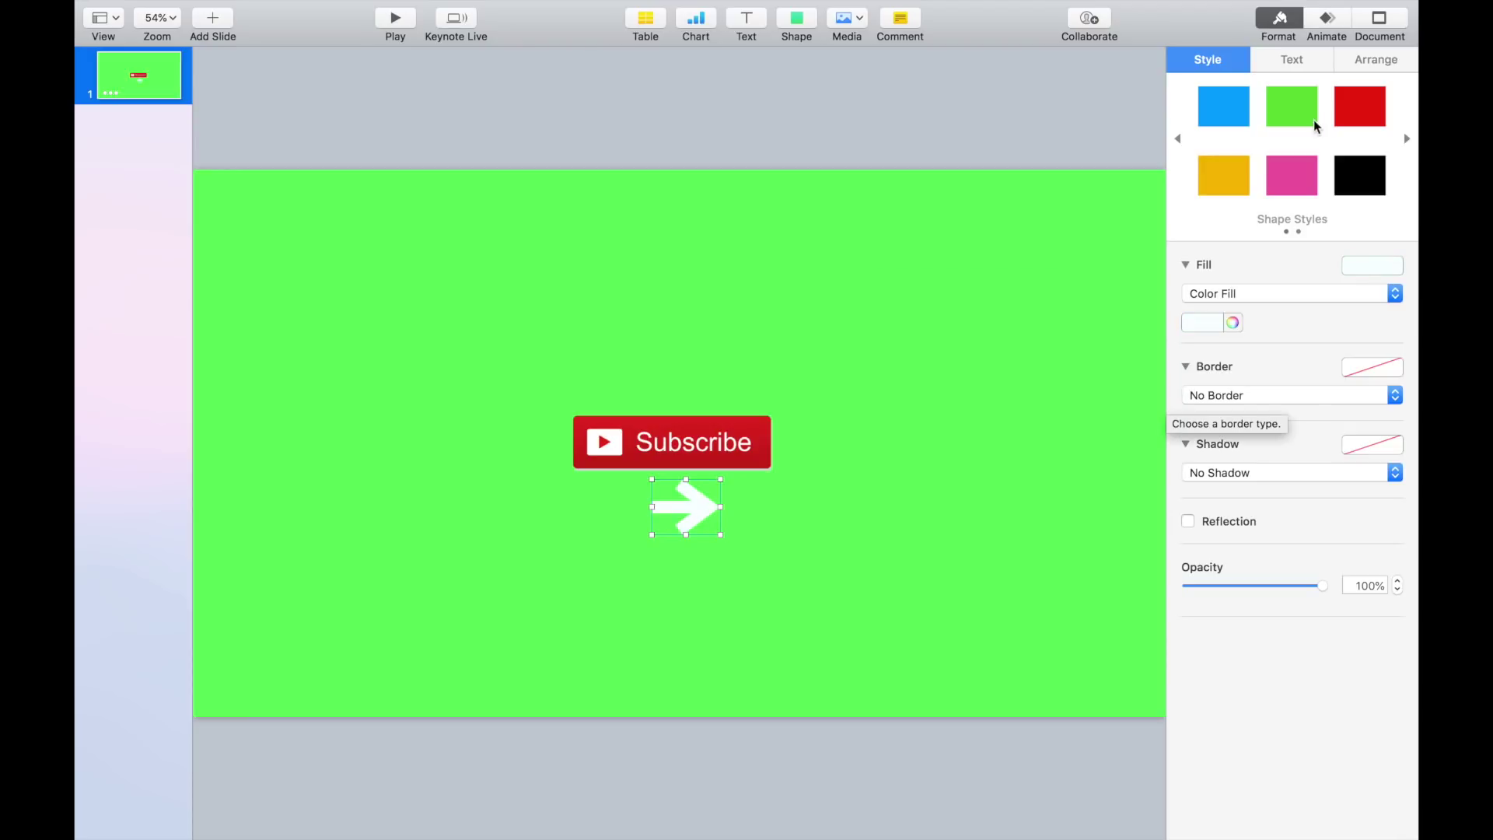
Step: Rotate the arrow to 90° so it points up, and shrink it to 114 × 93 pt
{"action": "left_click", "coordinate": [1391, 61]}
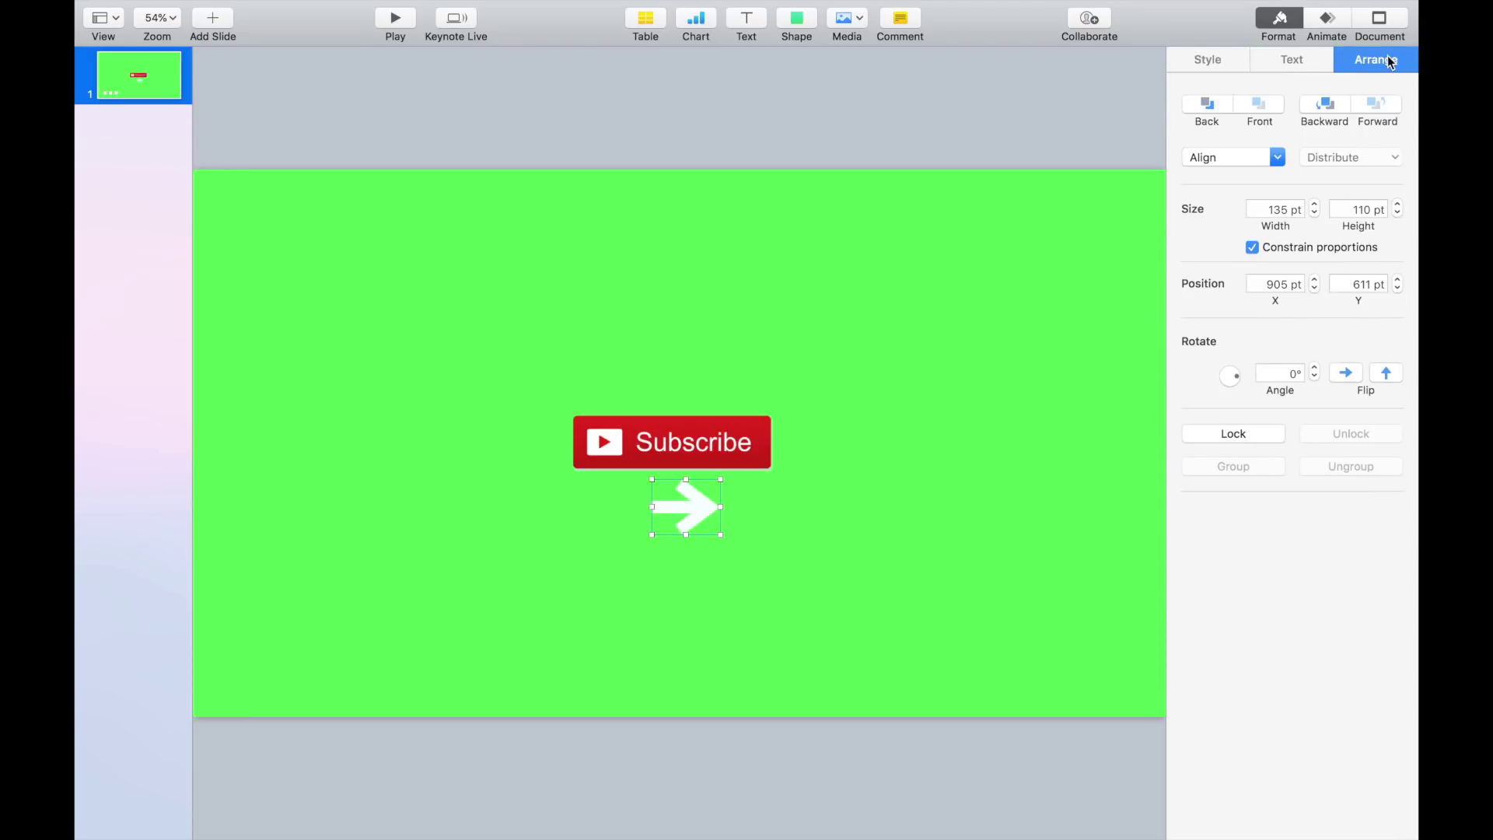
{"action": "left_click", "coordinate": [1281, 374]}
{"action": "type", "text": "90"}
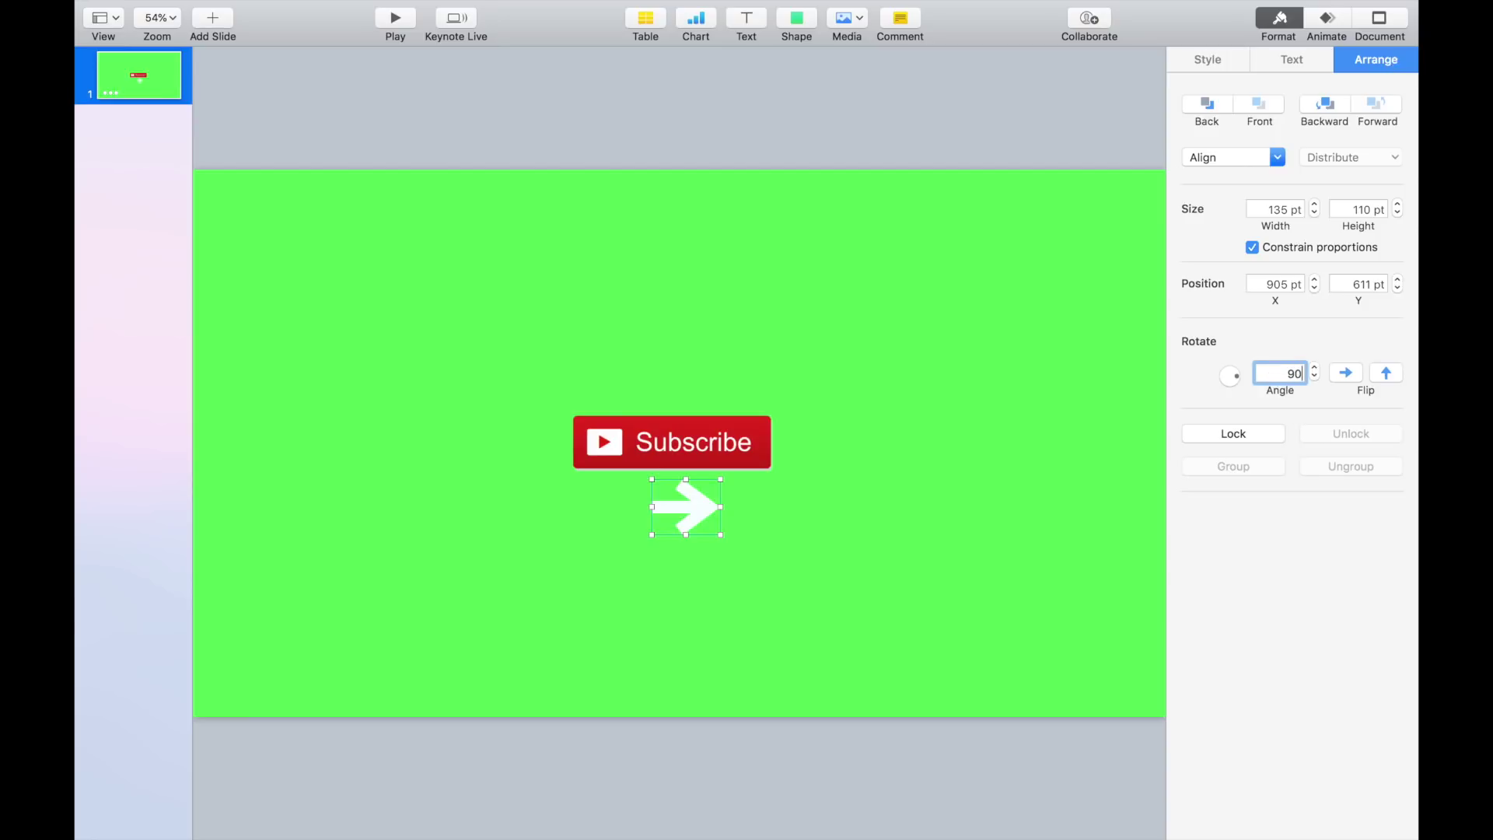
{"action": "key", "text": "Return"}
{"action": "left_click_drag", "start_coordinate": [686, 509], "coordinate": [646, 539]}
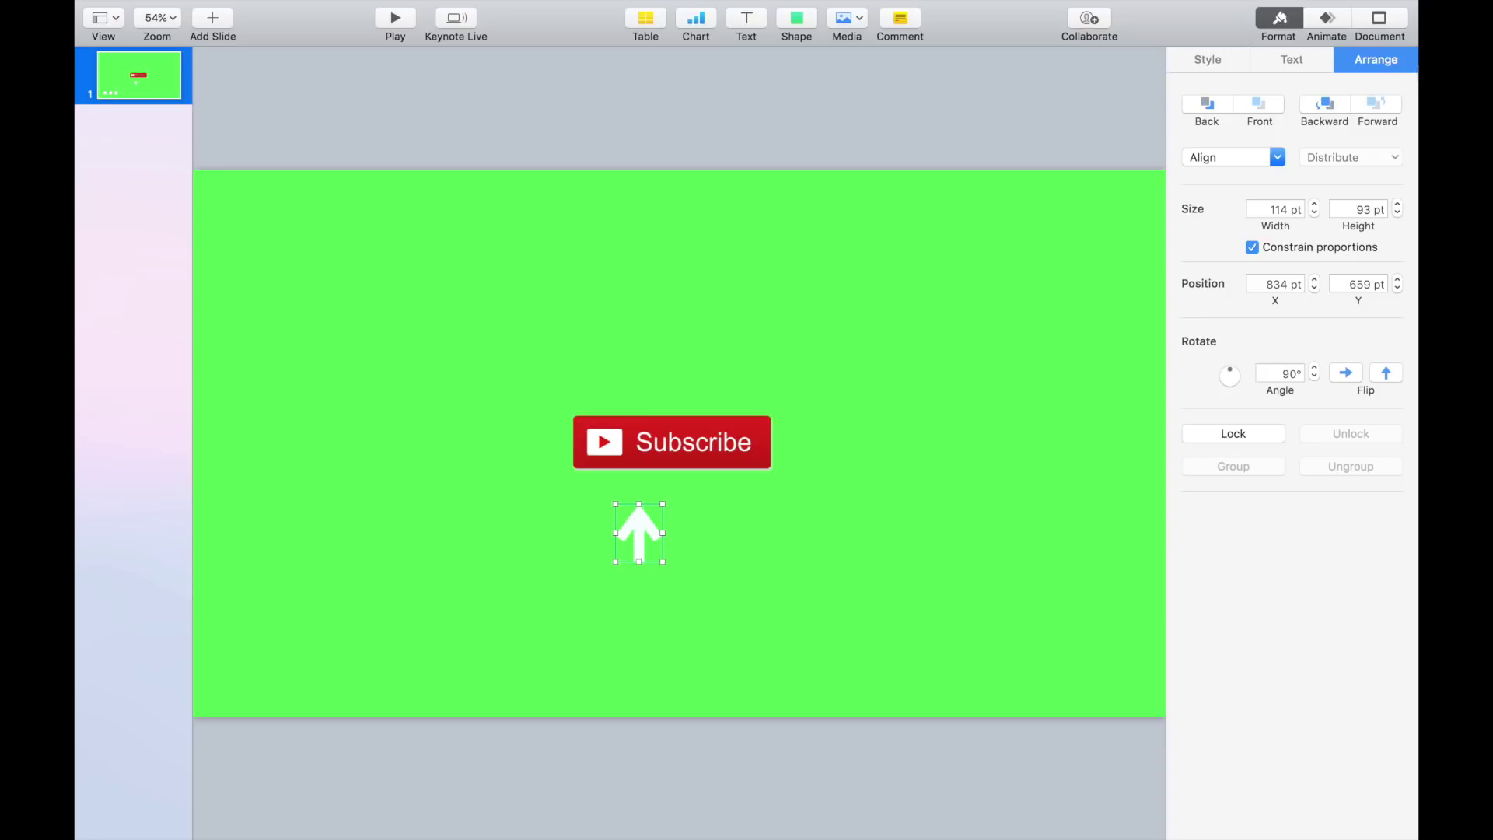
{"action": "left_click", "coordinate": [1327, 23]}
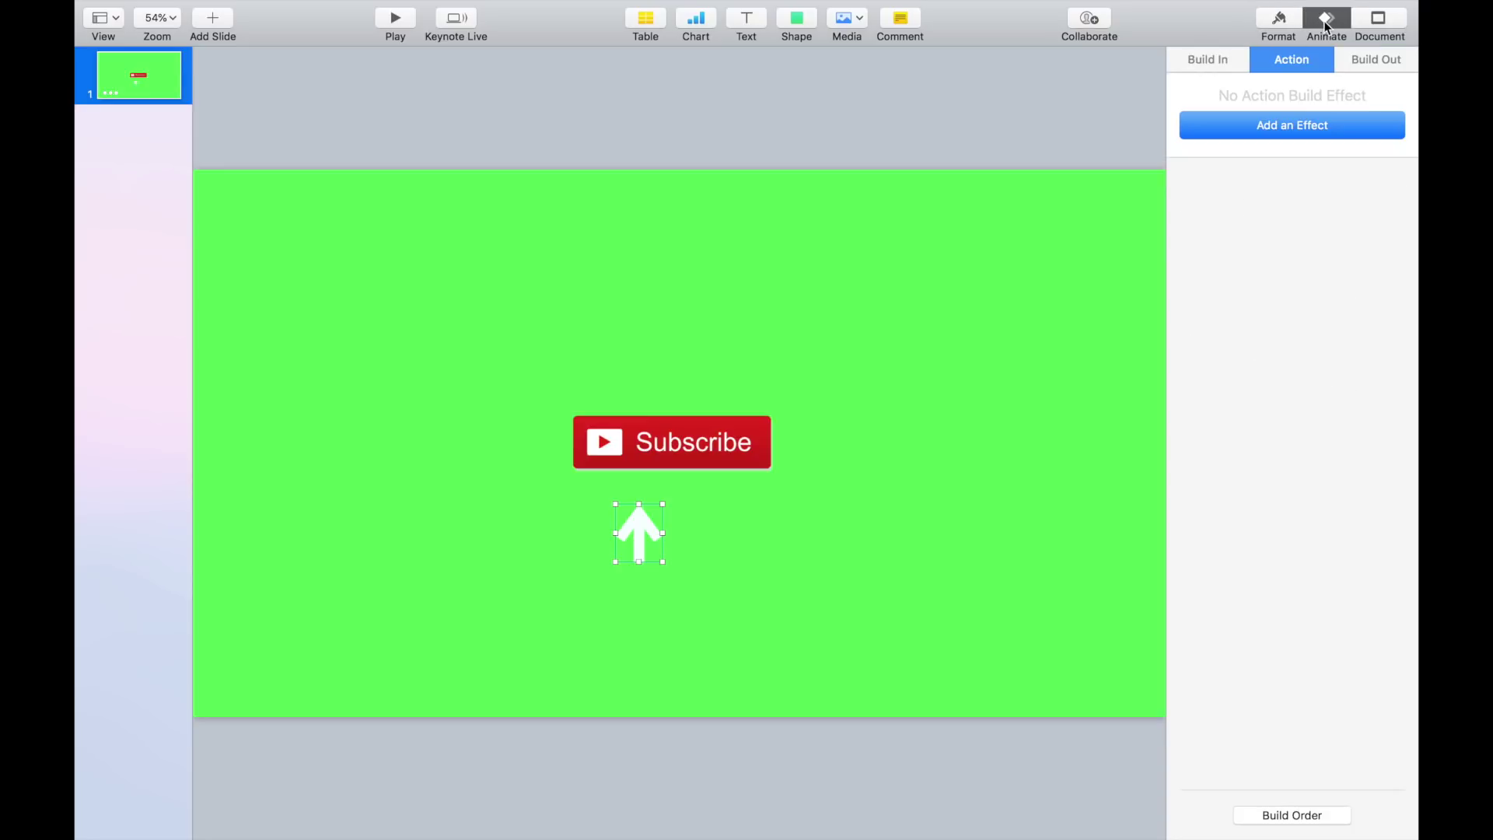
Step: Add a 1.00 s Ease Both Move action sliding the arrow to 825, 659 pt
{"action": "left_click", "coordinate": [1288, 127]}
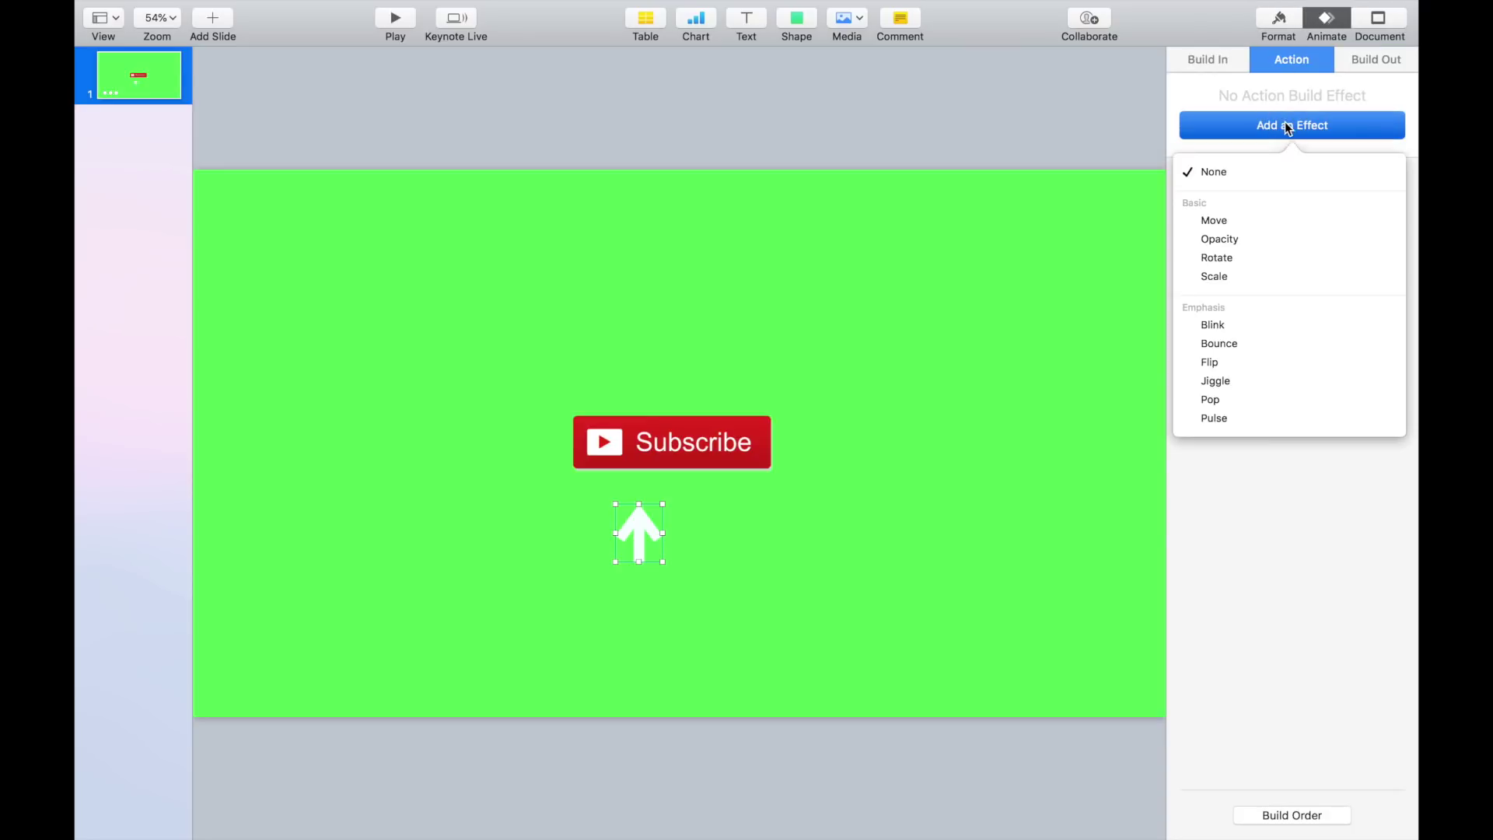
{"action": "left_click", "coordinate": [1264, 215]}
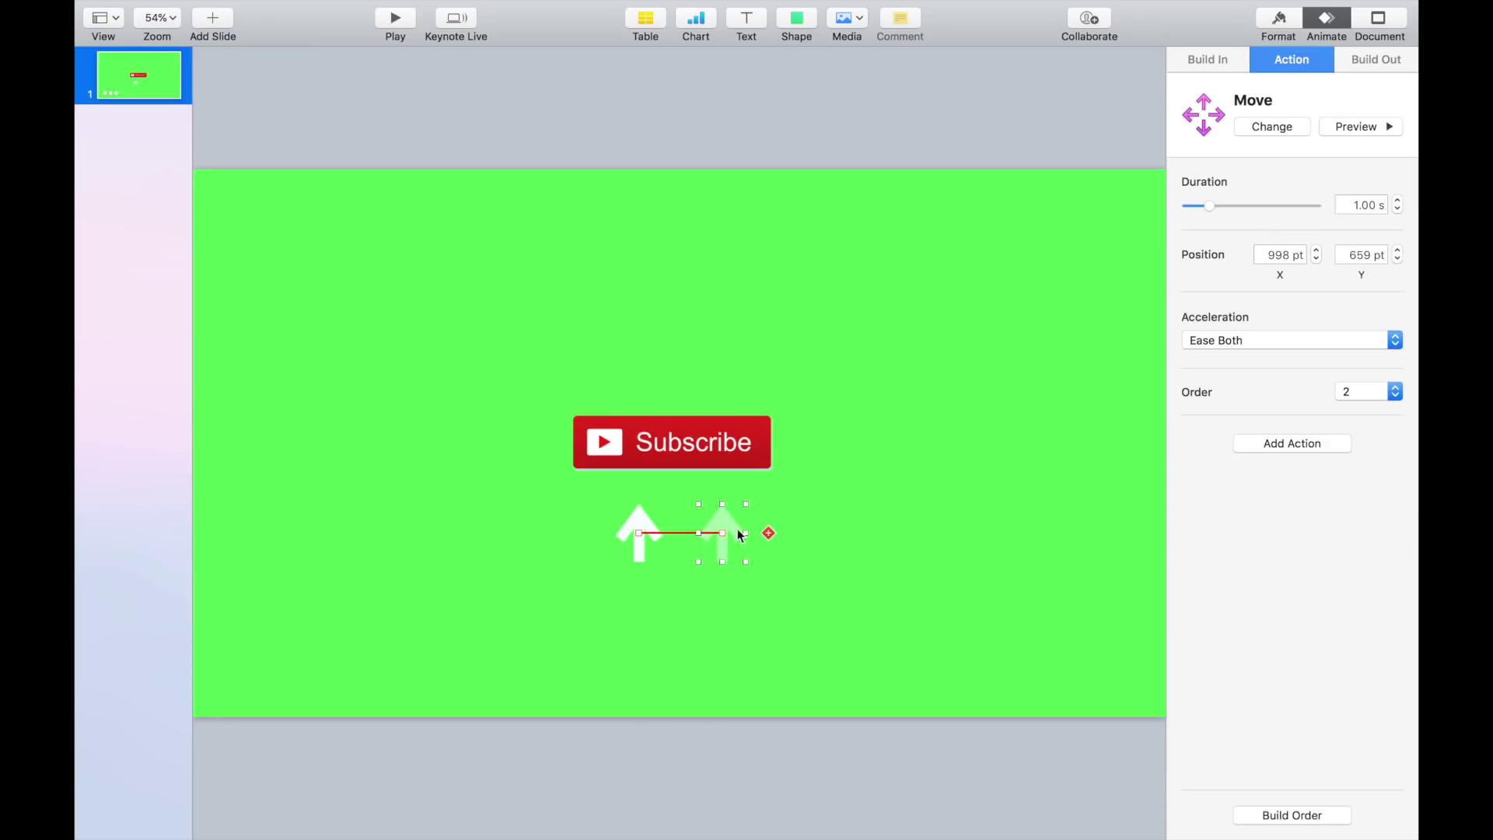
{"action": "left_click_drag", "start_coordinate": [731, 537], "coordinate": [595, 536]}
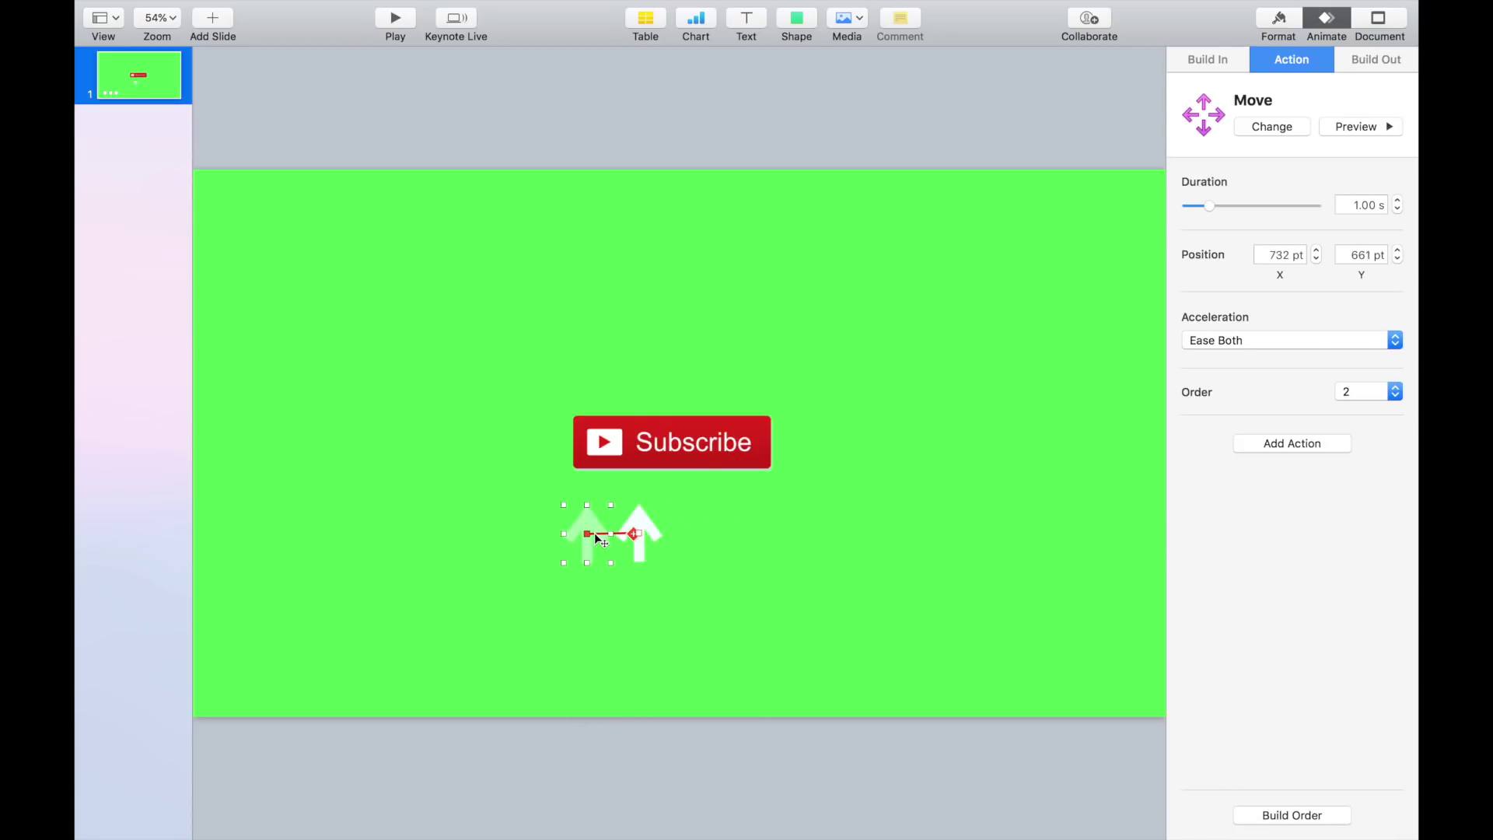
{"action": "left_click", "coordinate": [1355, 125]}
{"action": "left_click_drag", "start_coordinate": [590, 529], "coordinate": [698, 524]}
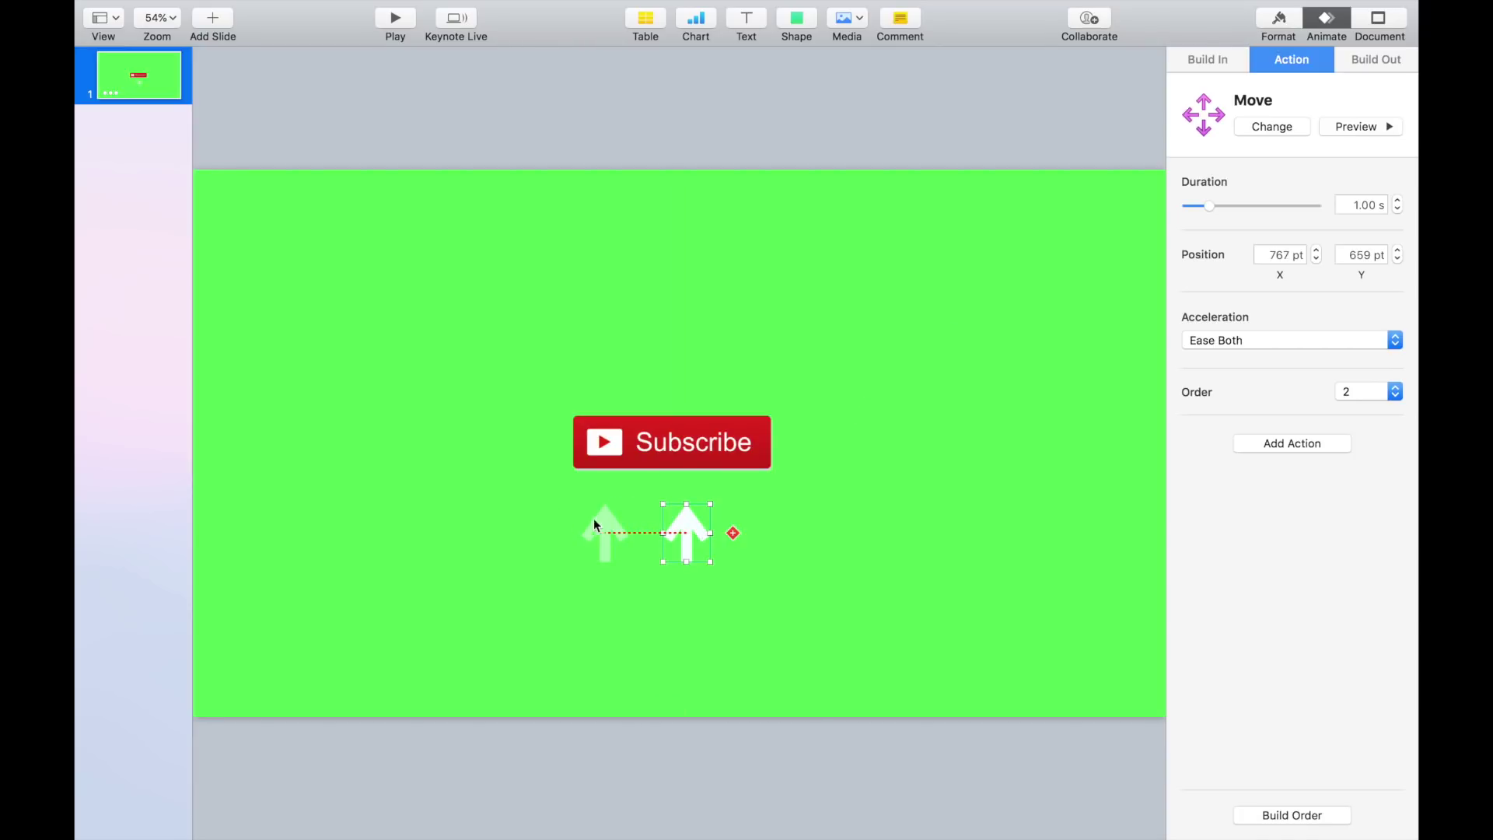
{"action": "left_click_drag", "start_coordinate": [595, 522], "coordinate": [632, 523]}
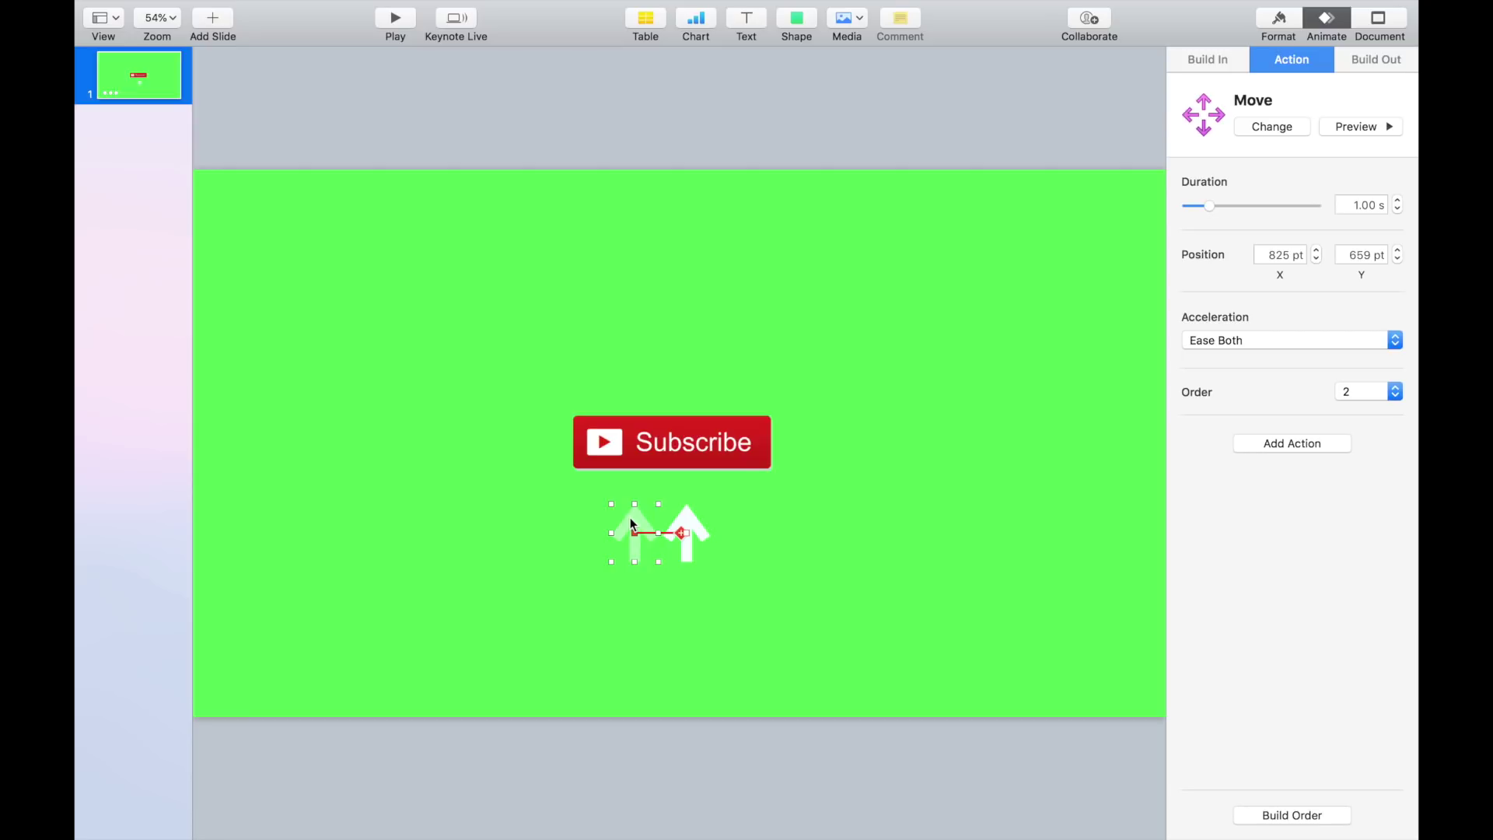
{"action": "left_click", "coordinate": [1363, 124]}
{"action": "left_click", "coordinate": [1298, 440]}
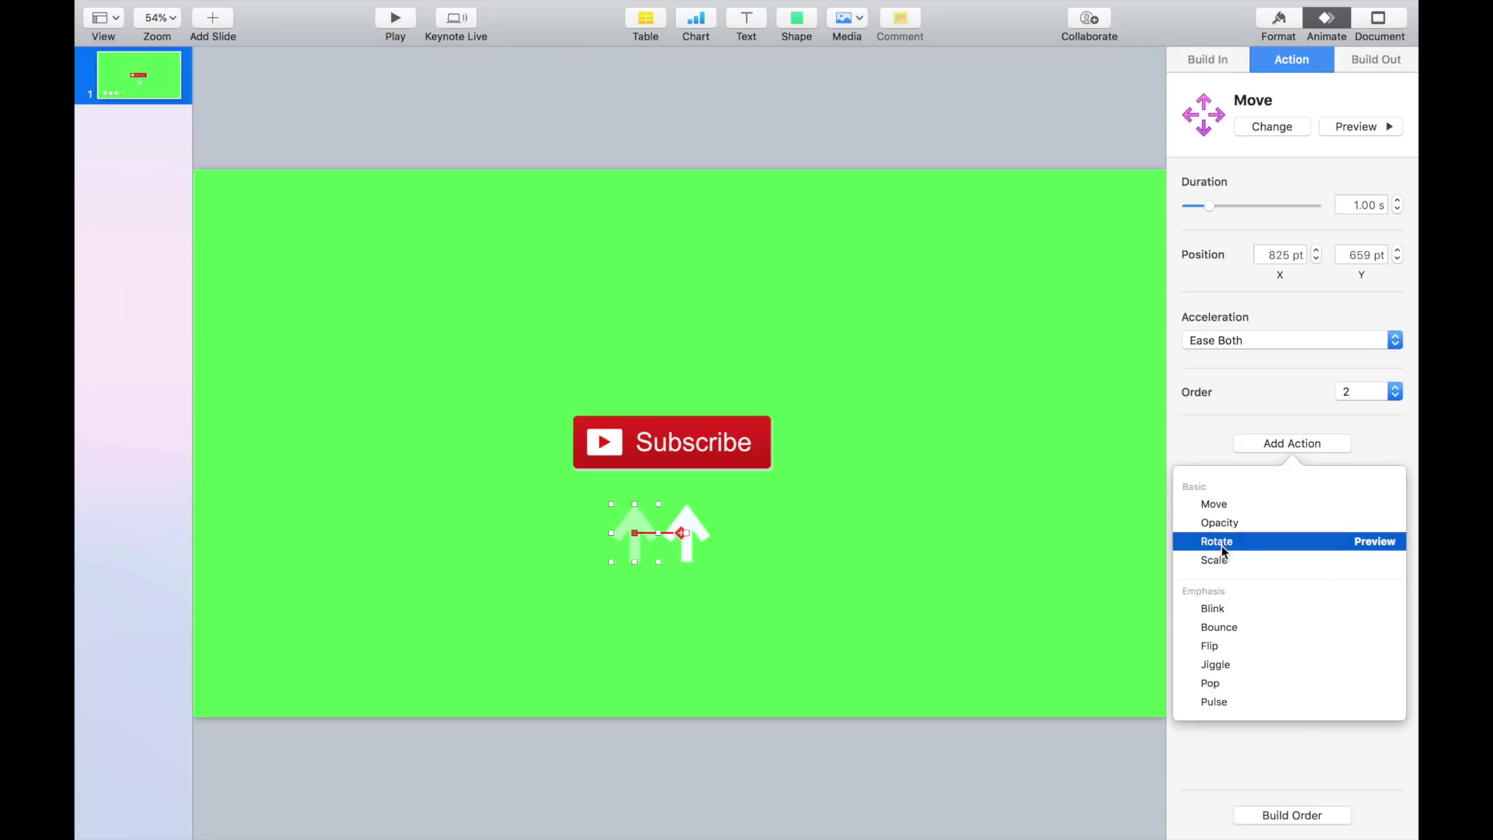
Step: Add a second Move action raising the arrow to 827, 566 pt under Subscribe
{"action": "left_click", "coordinate": [1229, 511]}
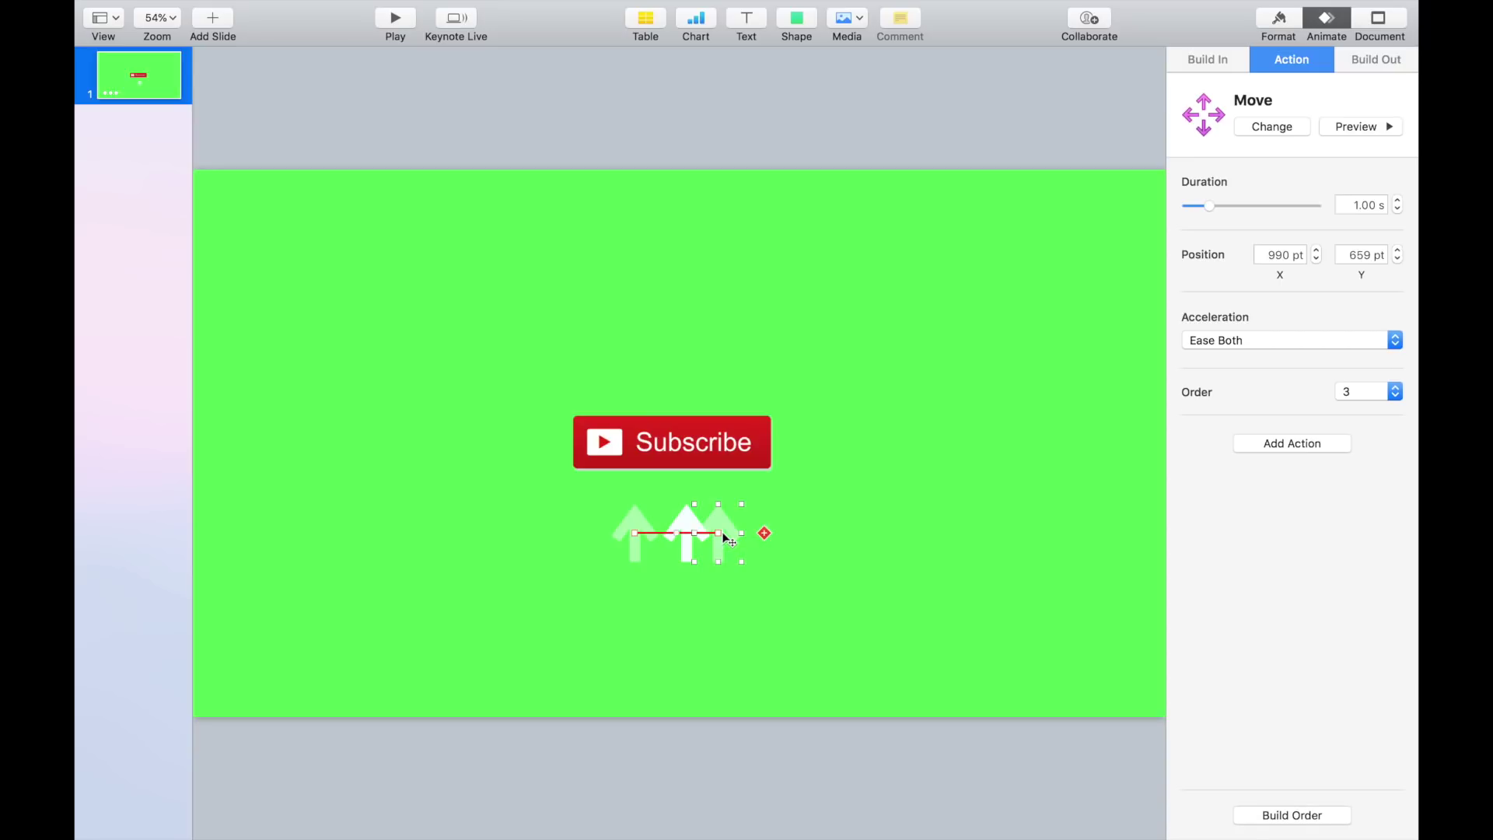
{"action": "left_click_drag", "start_coordinate": [720, 535], "coordinate": [635, 484]}
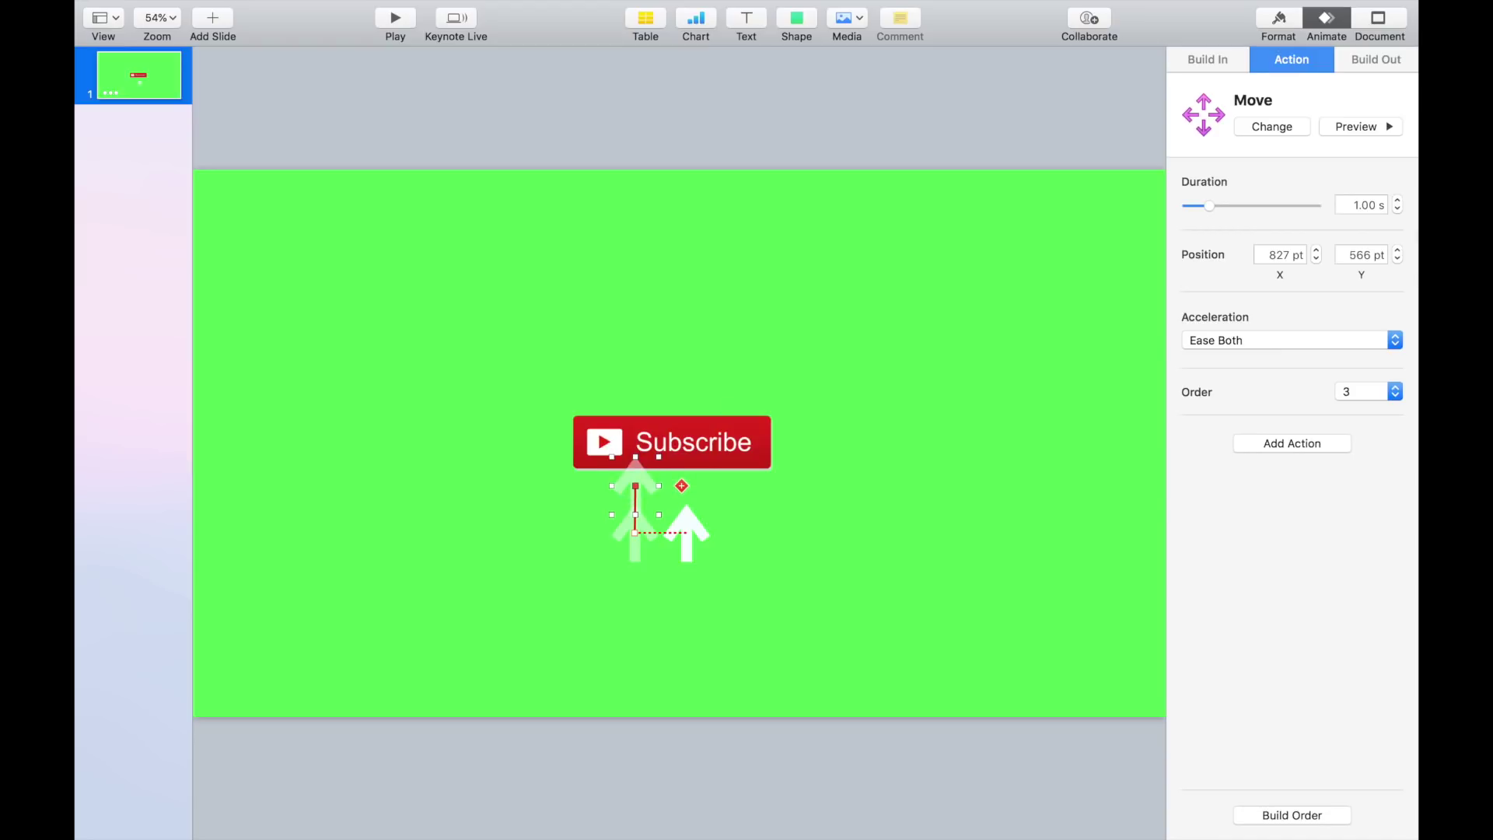
{"action": "left_click", "coordinate": [1350, 133]}
Step: In Build Order, make the third build start after build 2 and preview
{"action": "left_click", "coordinate": [1290, 812]}
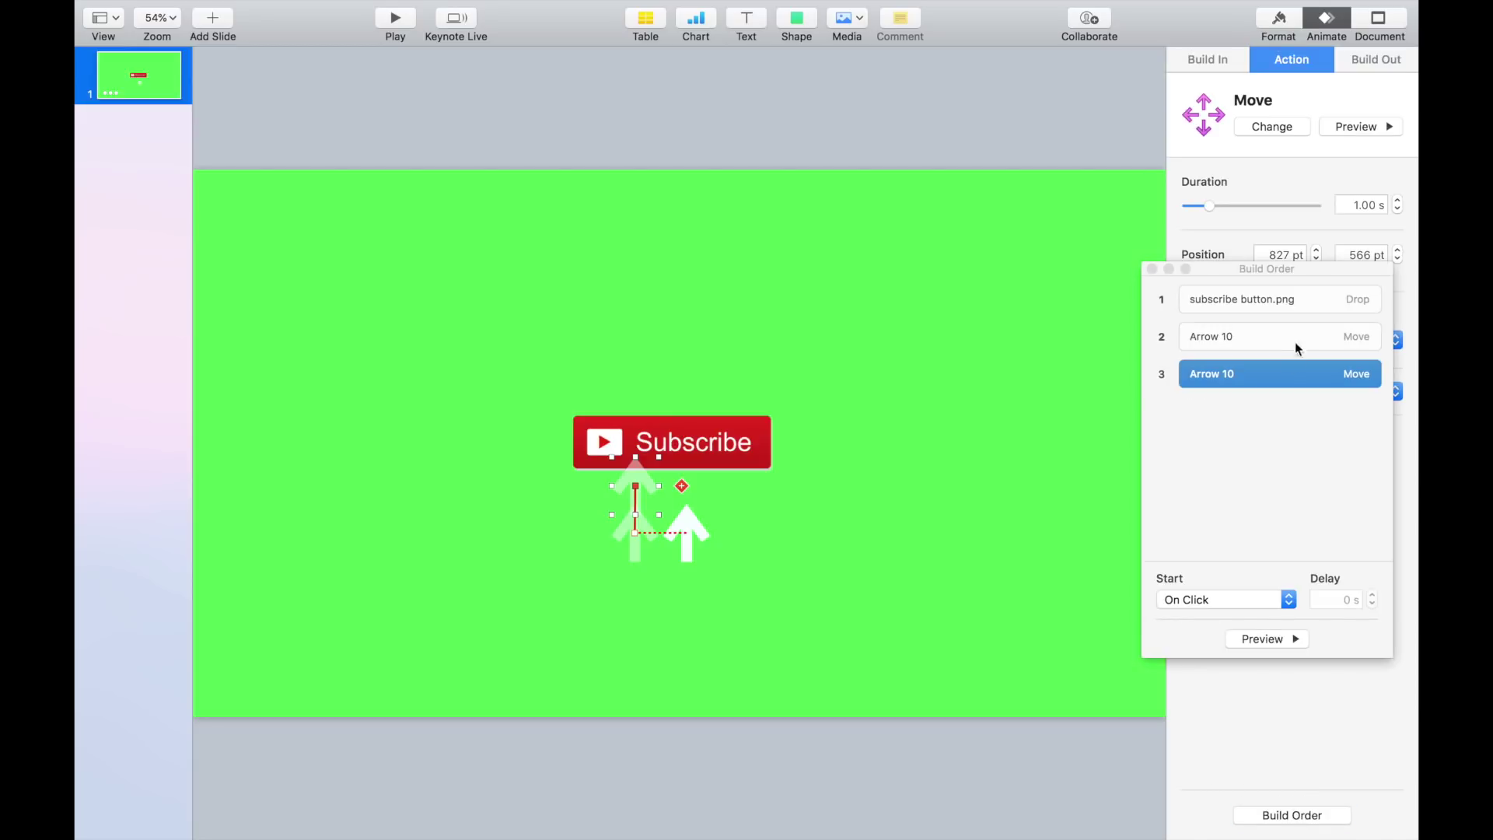
{"action": "left_click", "coordinate": [1210, 599]}
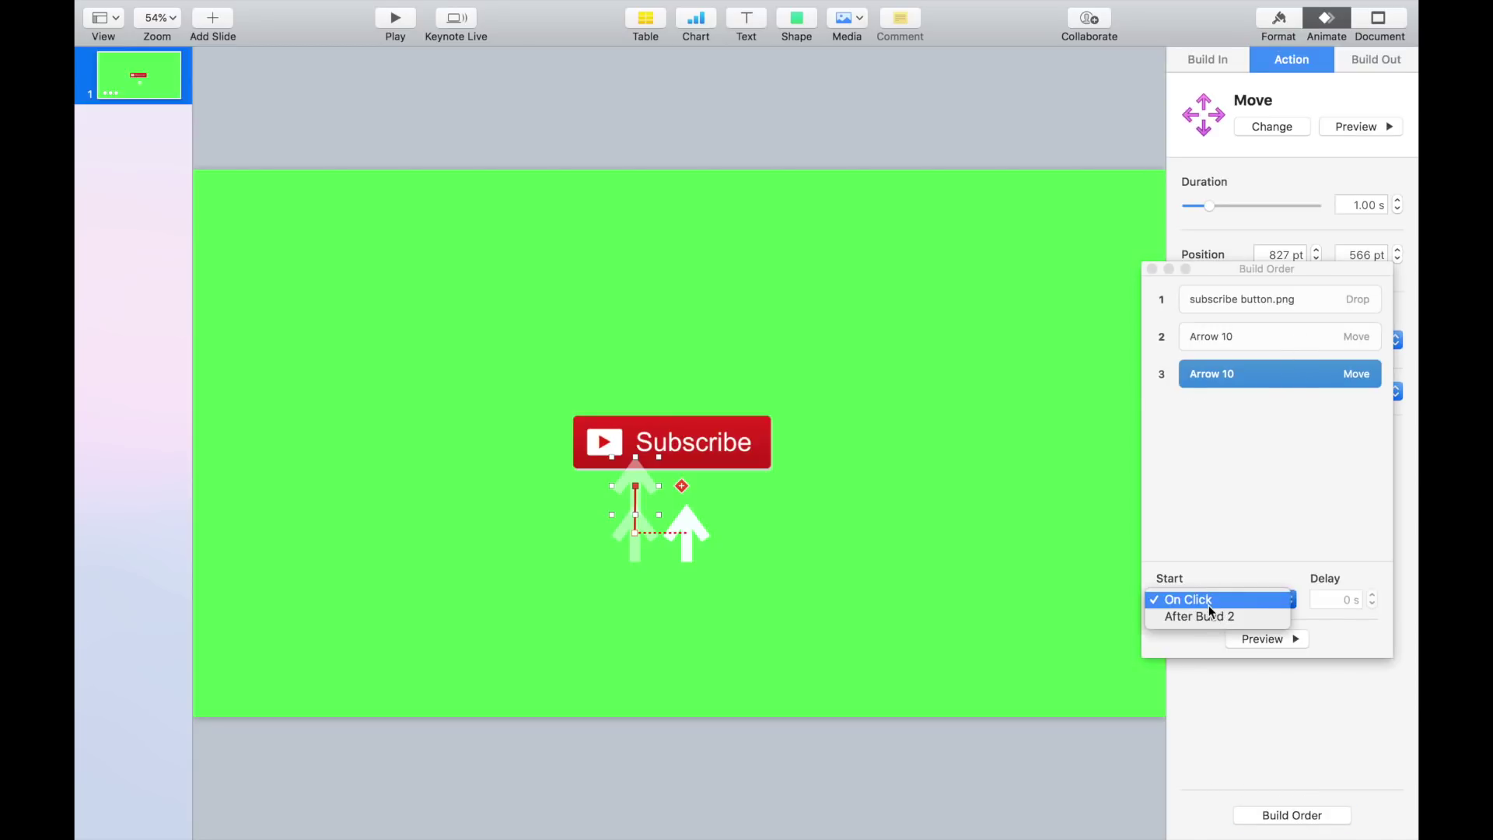
{"action": "left_click", "coordinate": [1208, 618]}
{"action": "left_click", "coordinate": [1254, 467]}
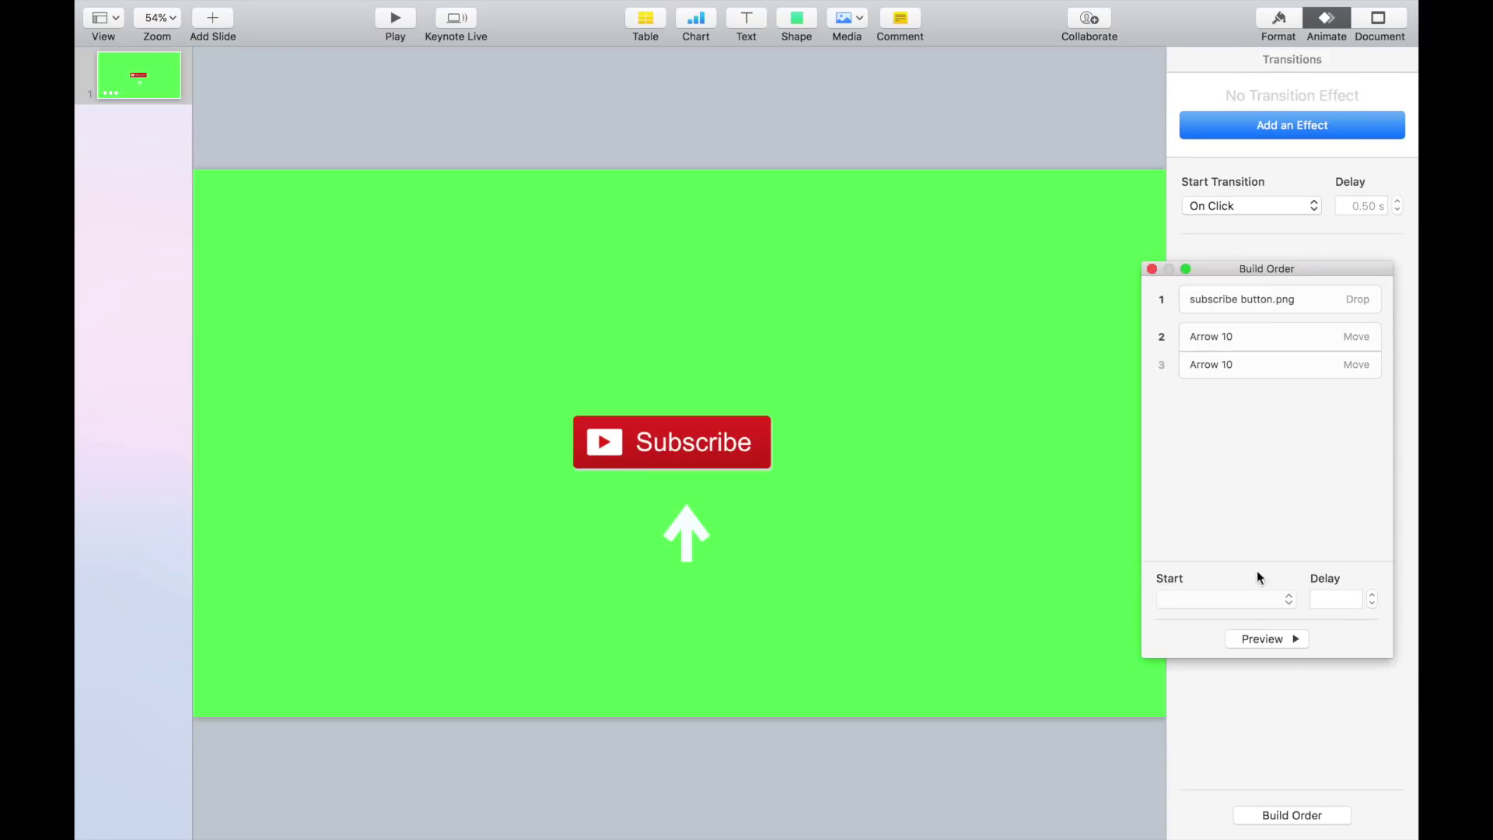
{"action": "left_click", "coordinate": [1282, 639]}
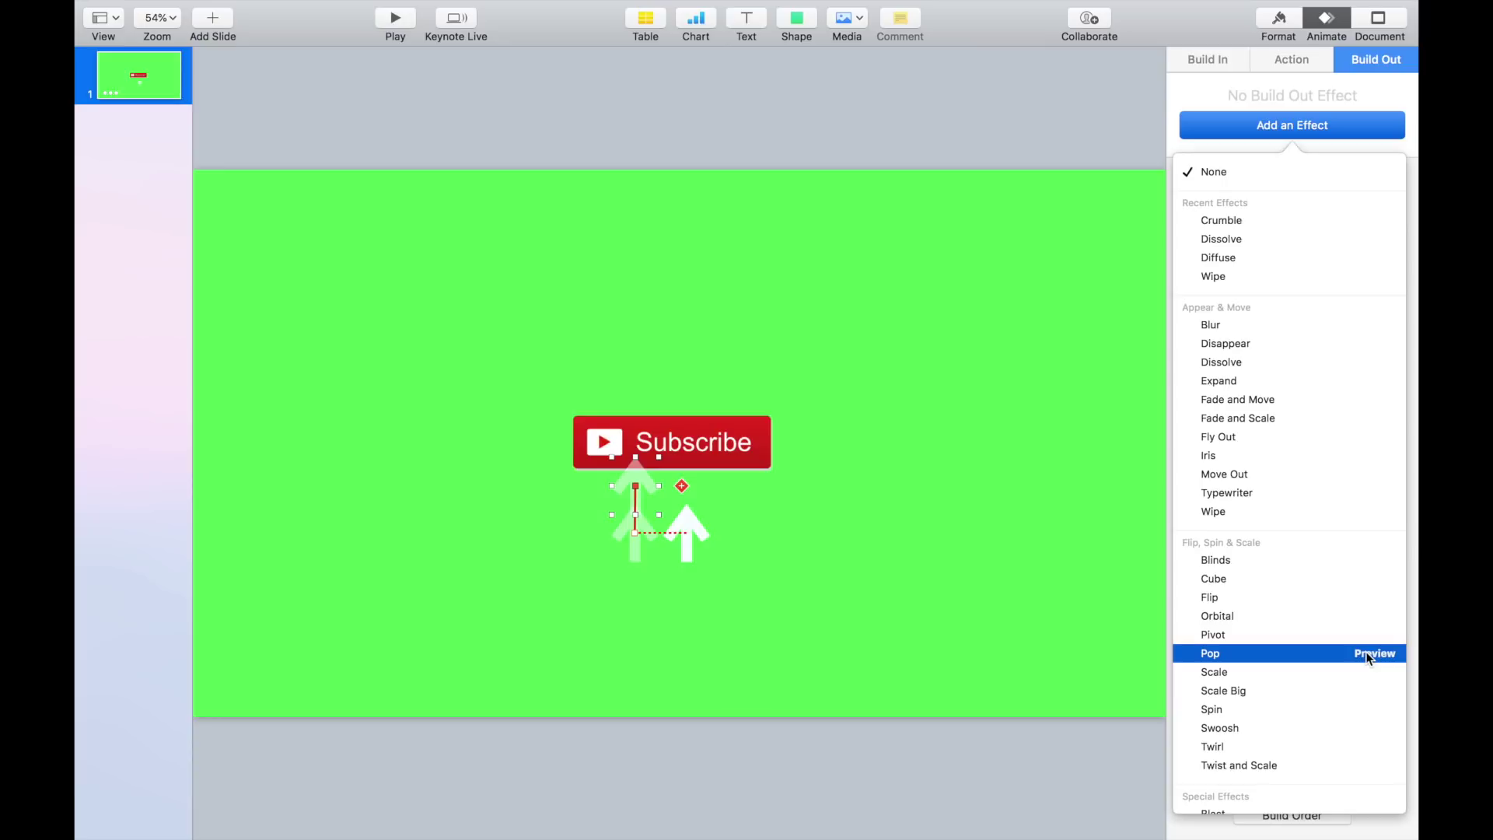
Step: Give the arrow a 0.75 s Pop build-out as the fourth build
{"action": "left_click", "coordinate": [1322, 653]}
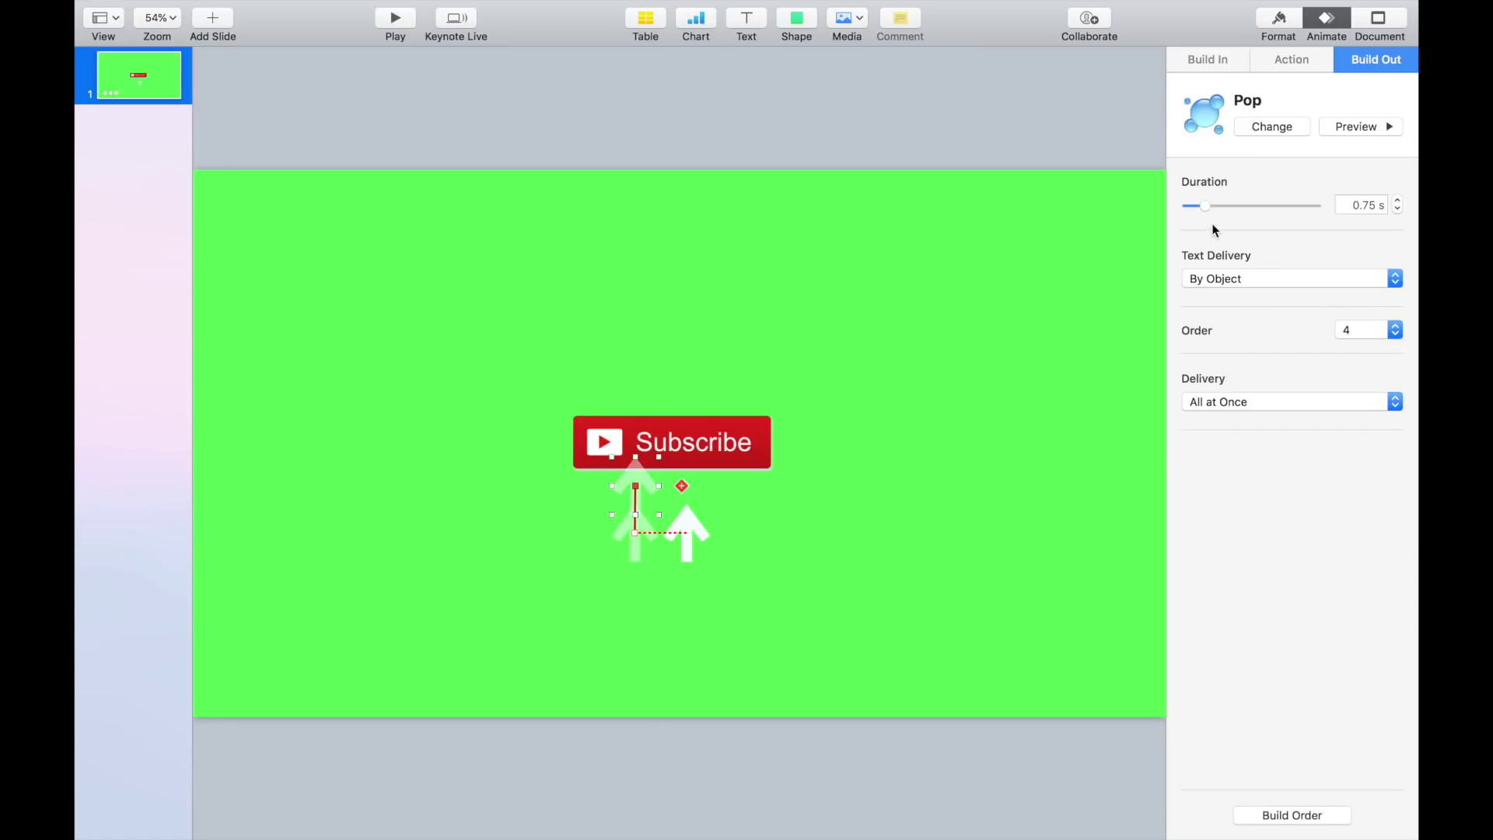
{"action": "left_click", "coordinate": [1308, 815]}
{"action": "left_click", "coordinate": [646, 74]}
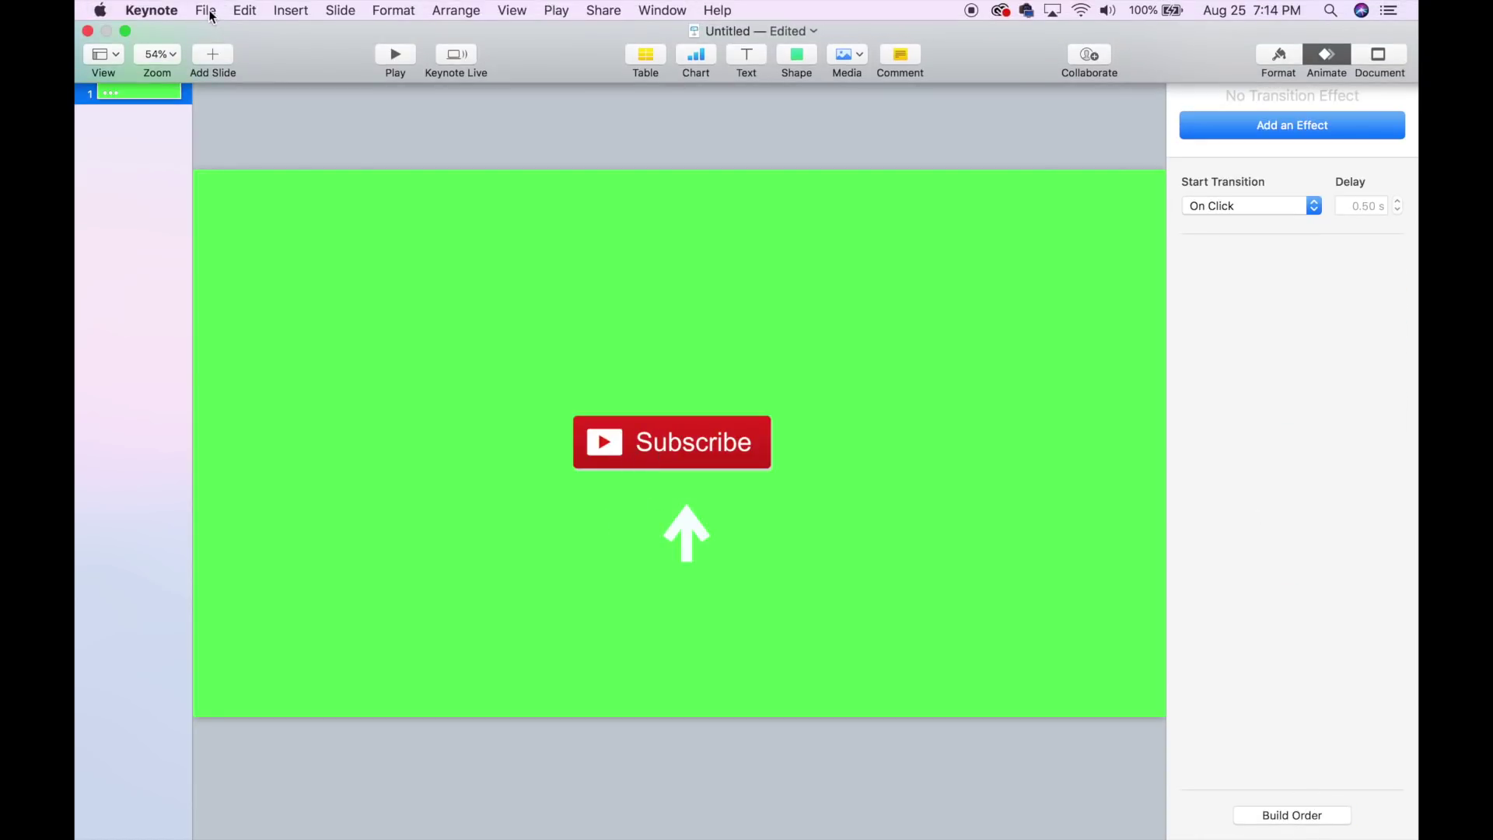
Step: Export the slide as a self-playing 1080p movie via File > Export To > Movie
{"action": "left_click", "coordinate": [207, 10]}
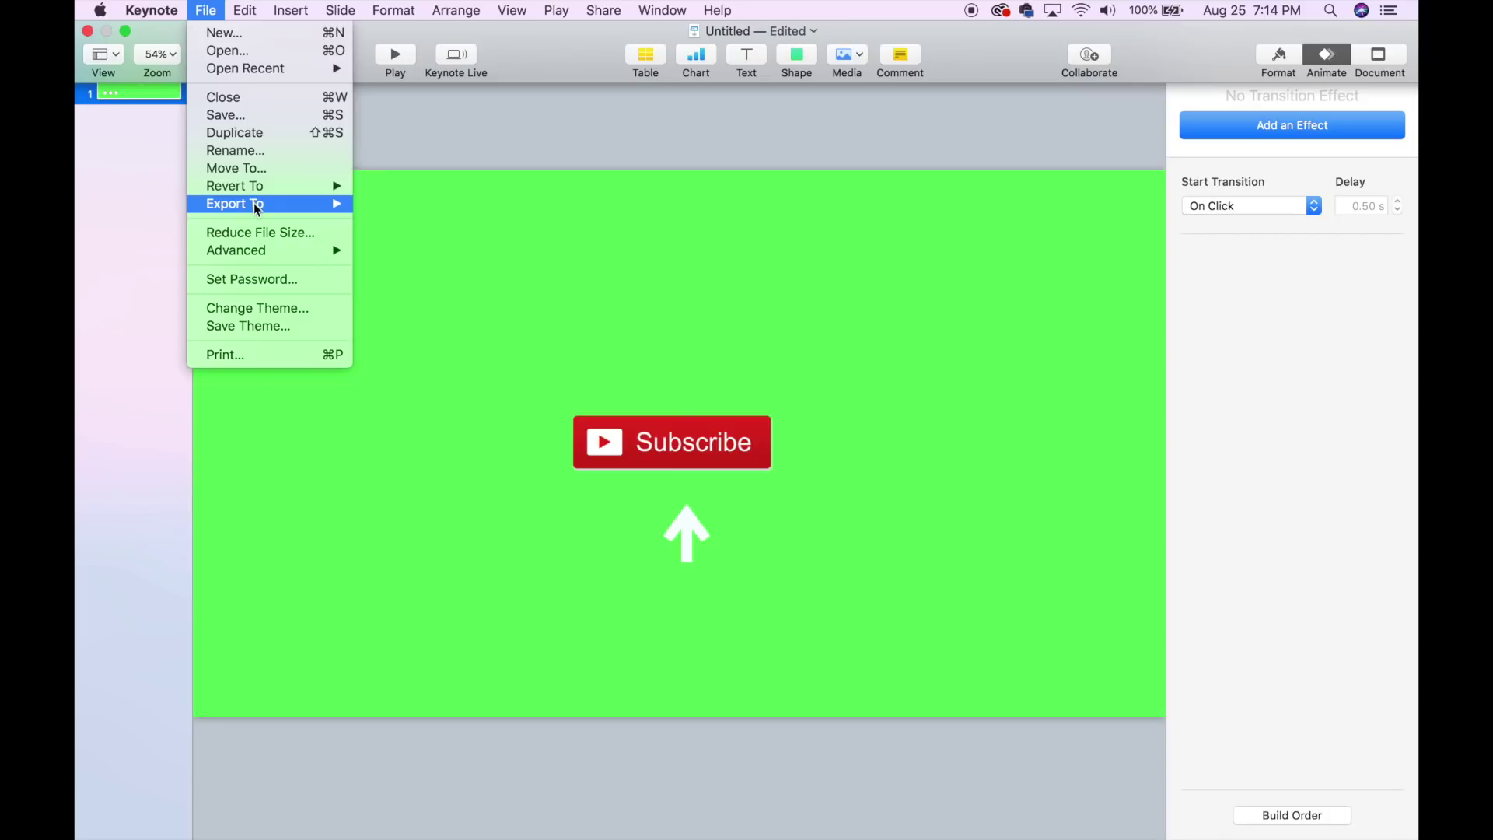
{"action": "mouse_move", "coordinate": [255, 207]}
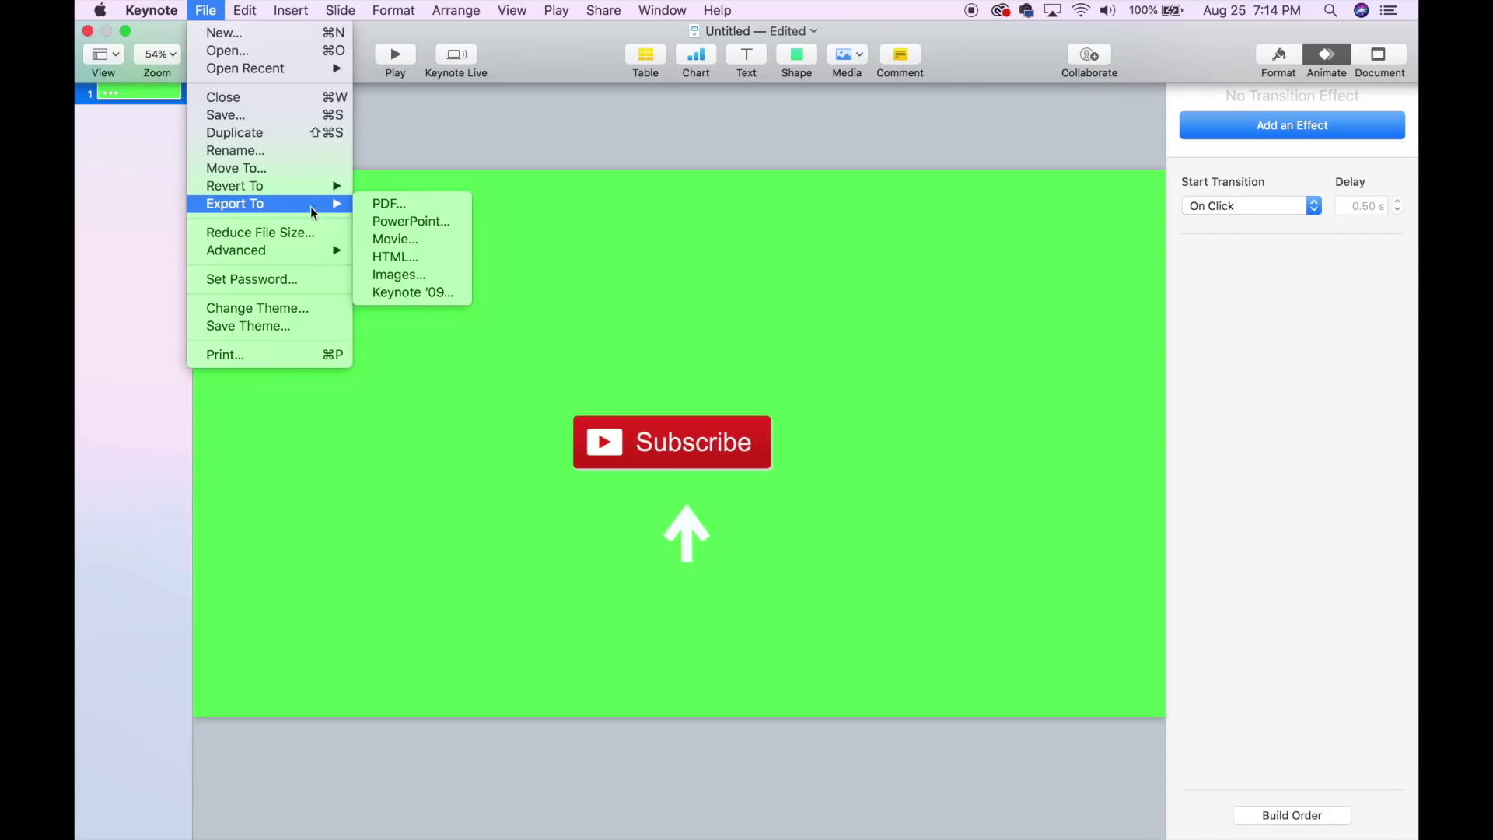
{"action": "left_click", "coordinate": [425, 235]}
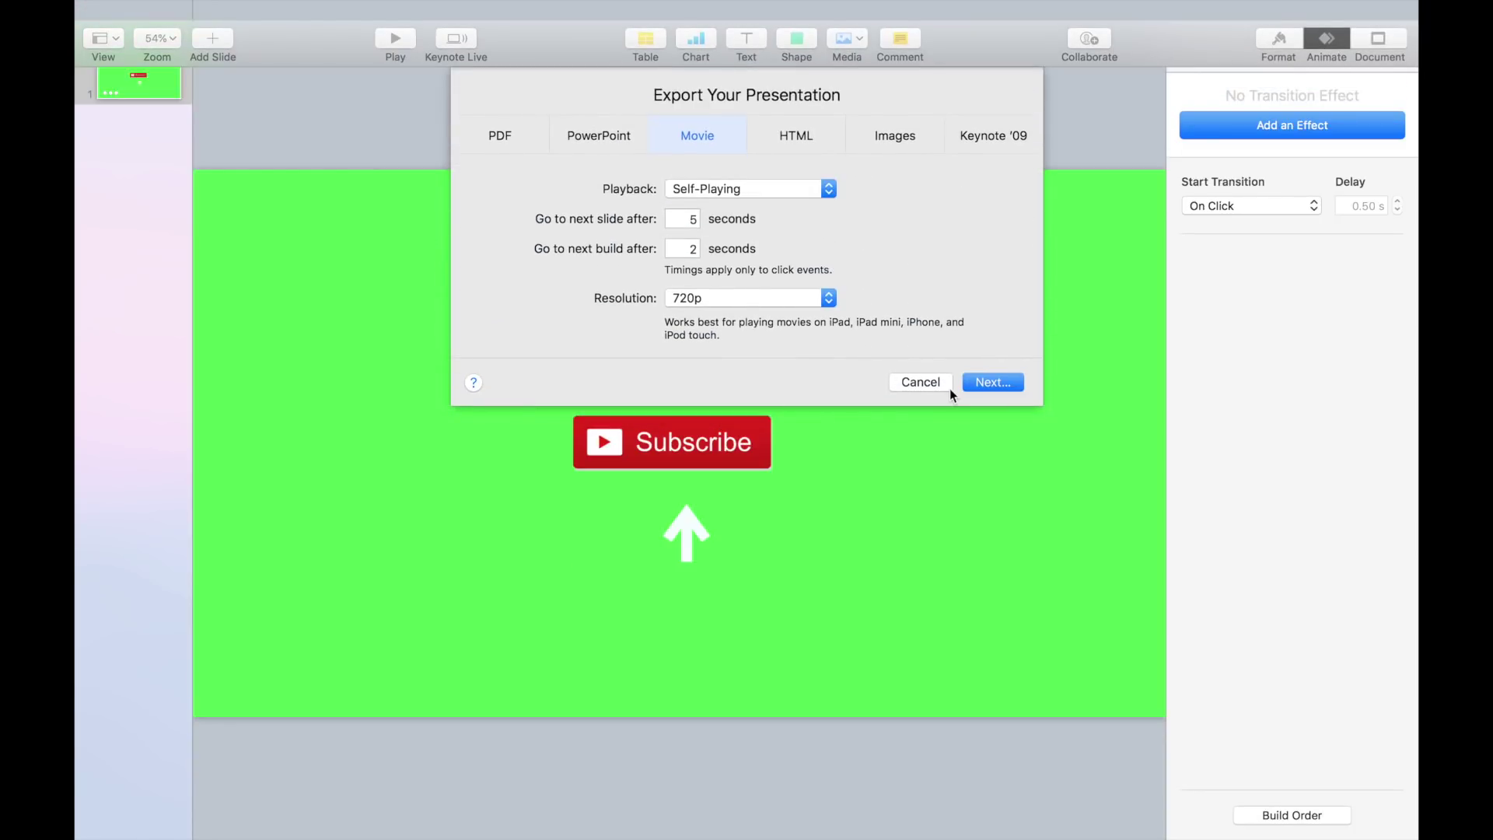
{"action": "left_click", "coordinate": [768, 298]}
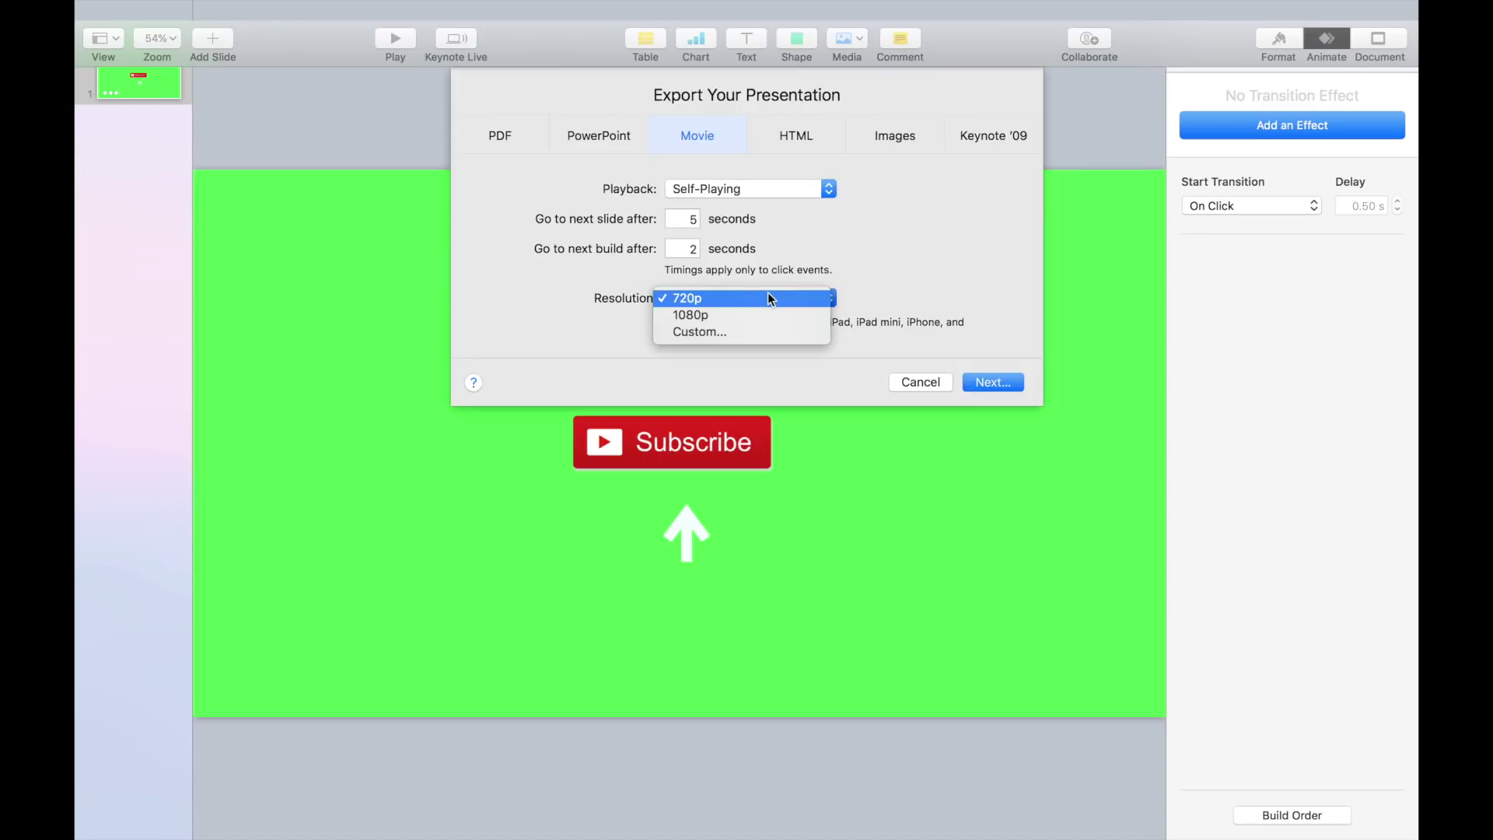
{"action": "left_click", "coordinate": [767, 314]}
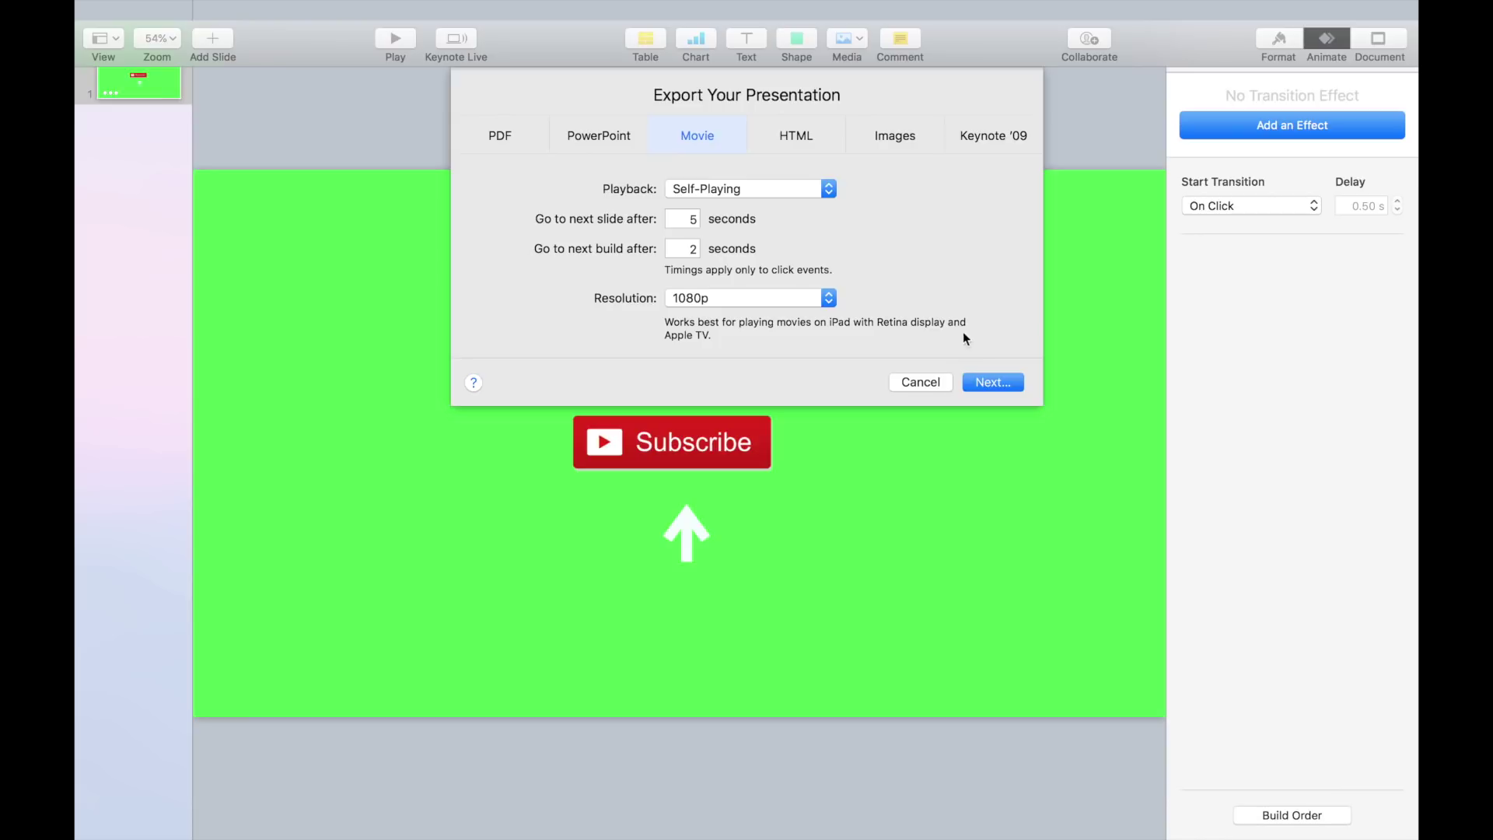
{"action": "left_click", "coordinate": [1001, 381]}
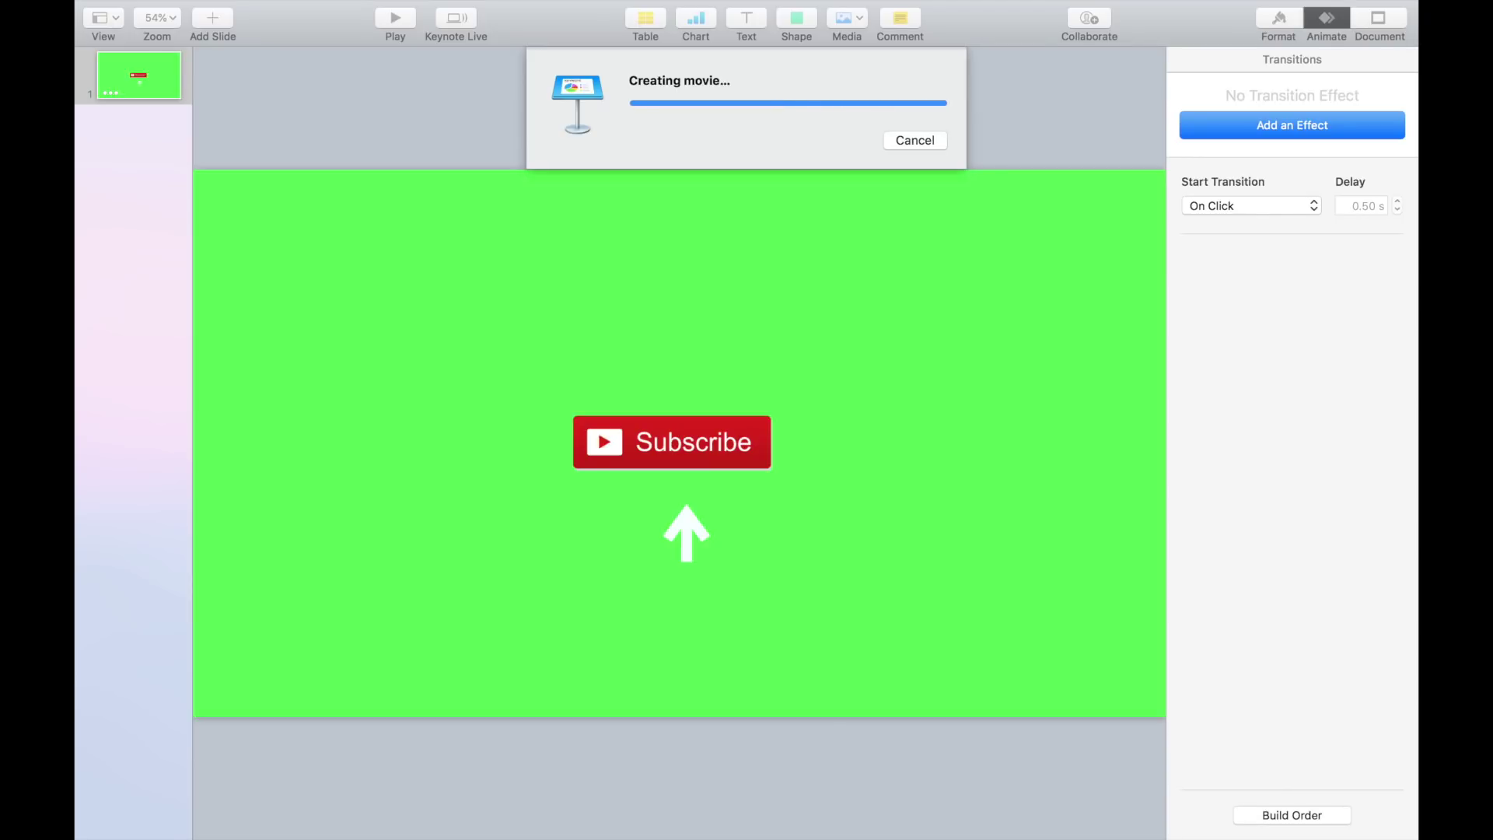
{"action": "mouse_move", "coordinate": [234, 66]}
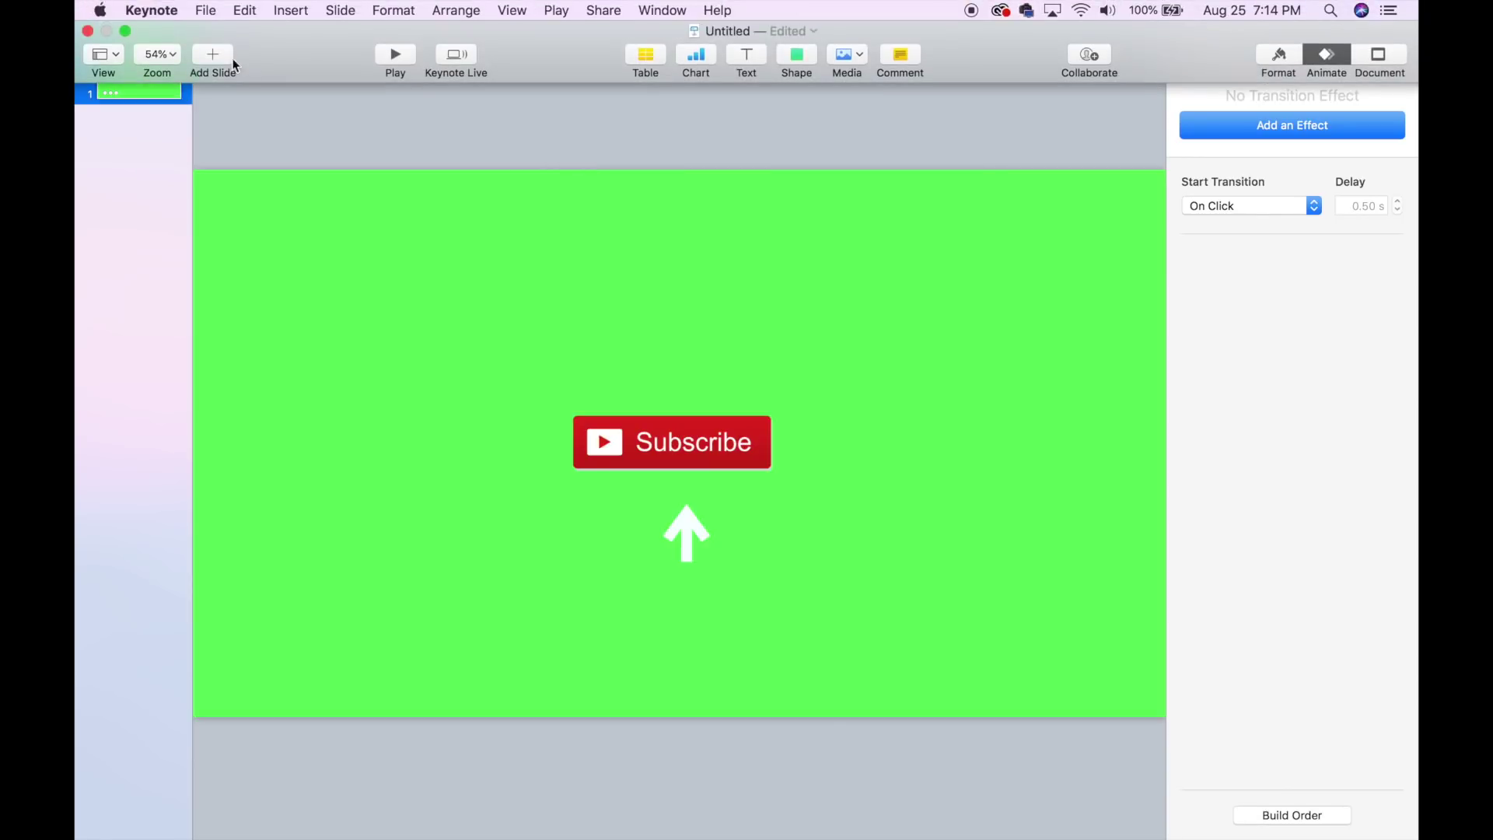
{"action": "left_click", "coordinate": [126, 31]}
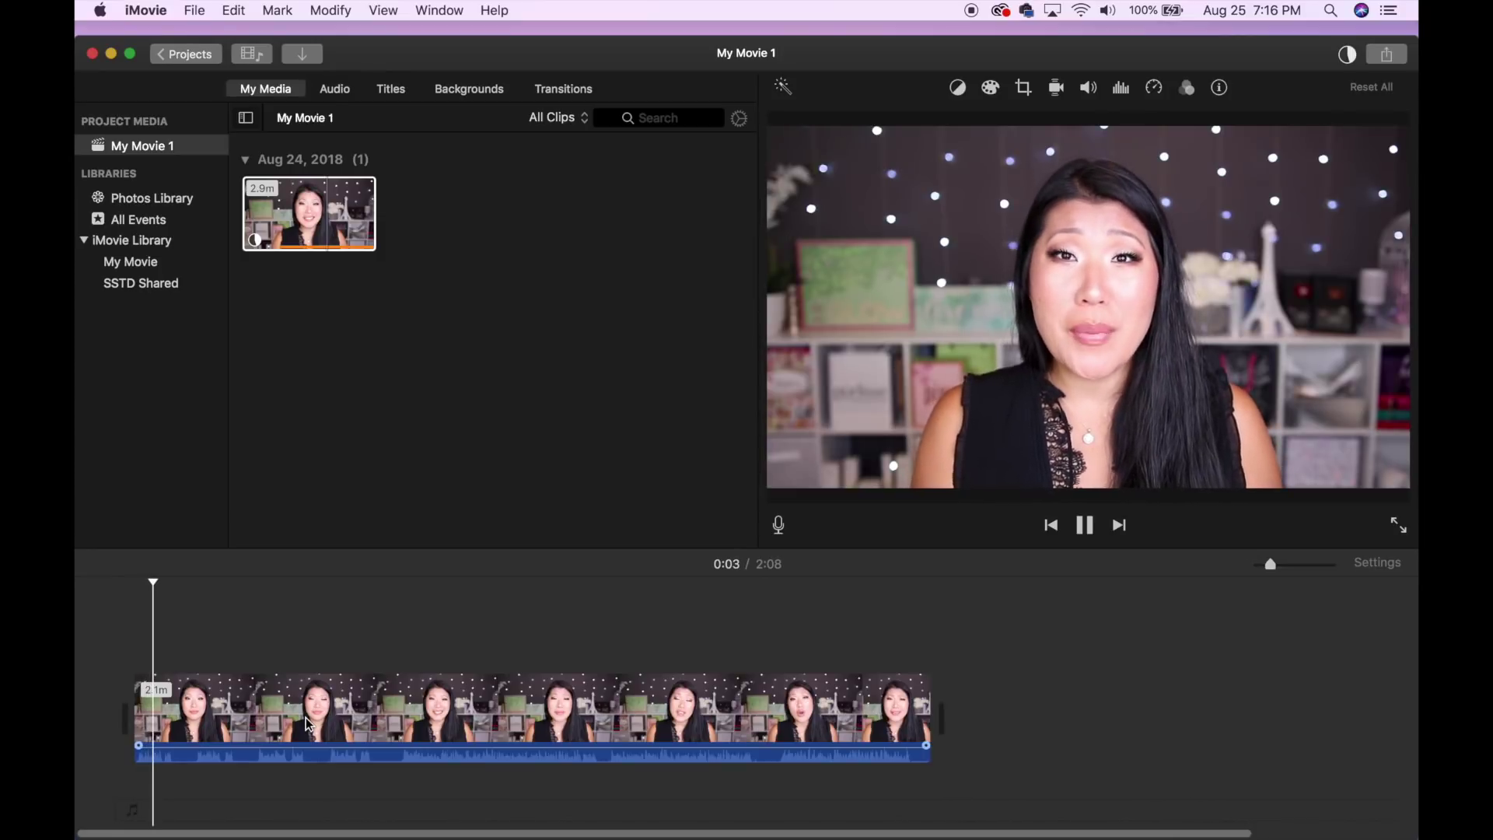
Step: Import the green Subscribe movie from Desktop and drop it as a cutaway over the clip's start
{"action": "key", "text": "space"}
{"action": "left_click", "coordinate": [302, 54]}
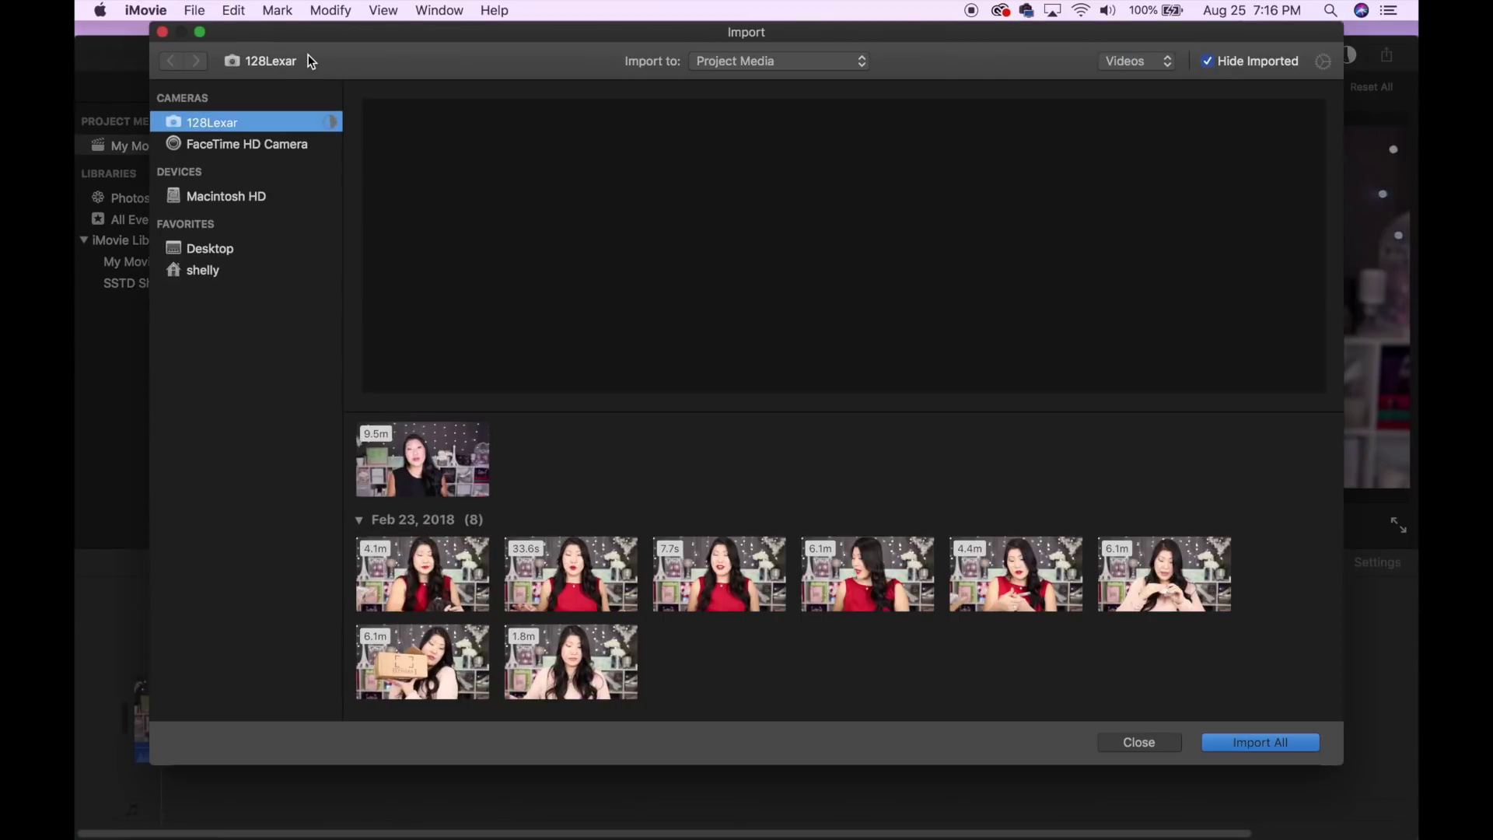
{"action": "left_click", "coordinate": [233, 250]}
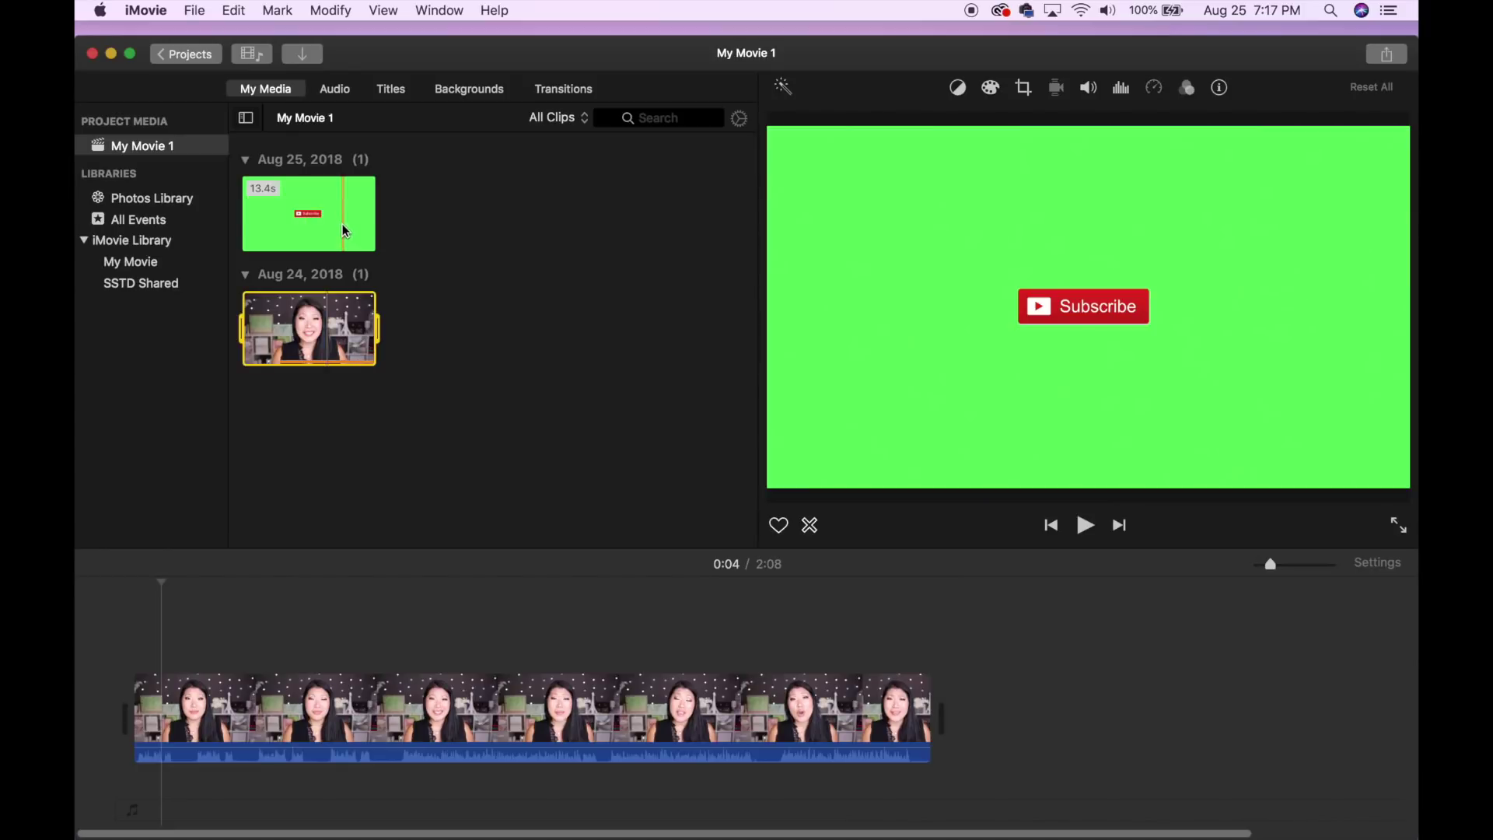
{"action": "left_click_drag", "start_coordinate": [343, 226], "coordinate": [161, 630]}
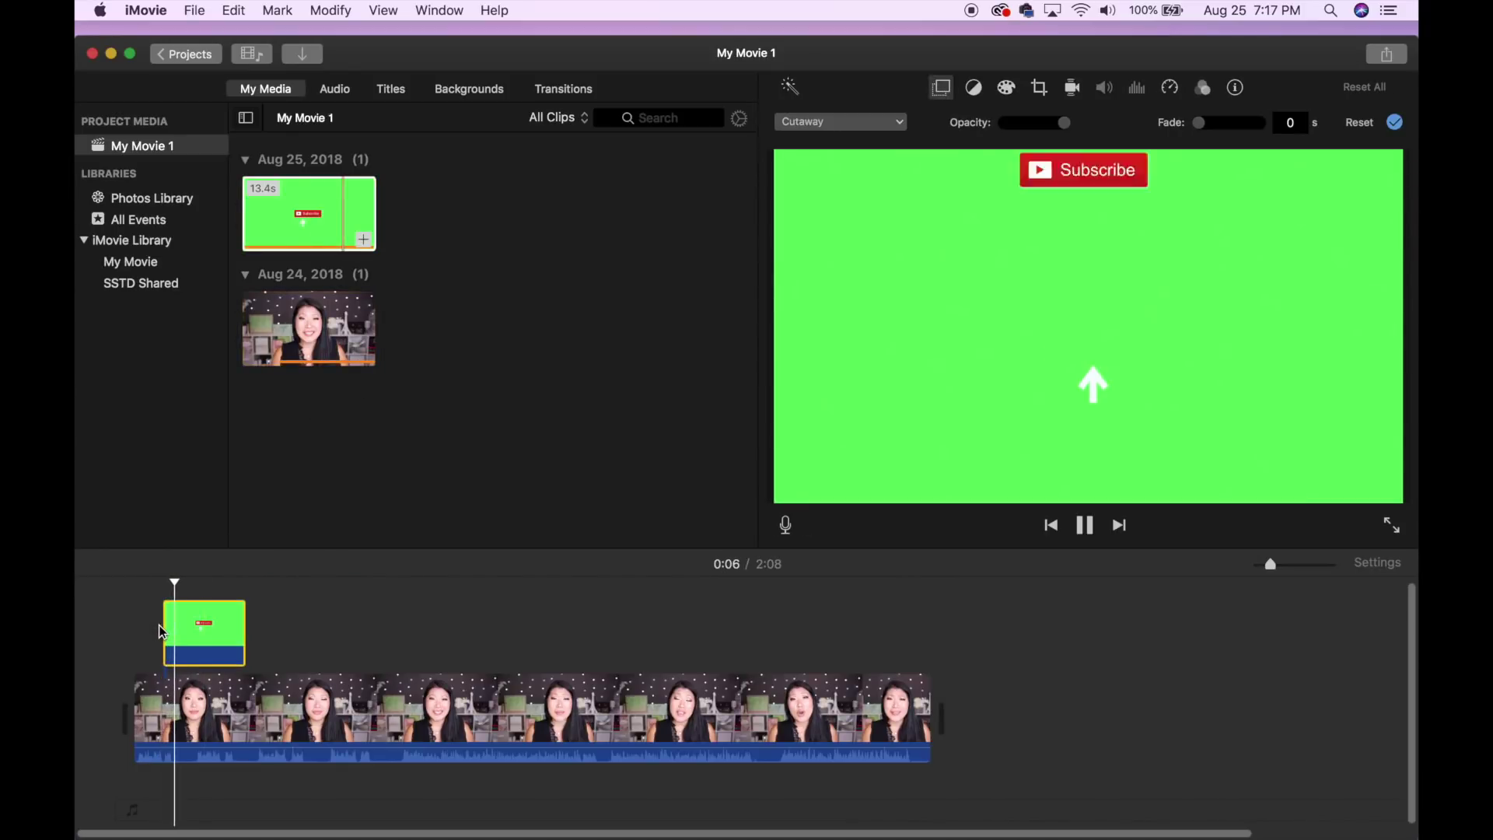
{"action": "key", "text": "space"}
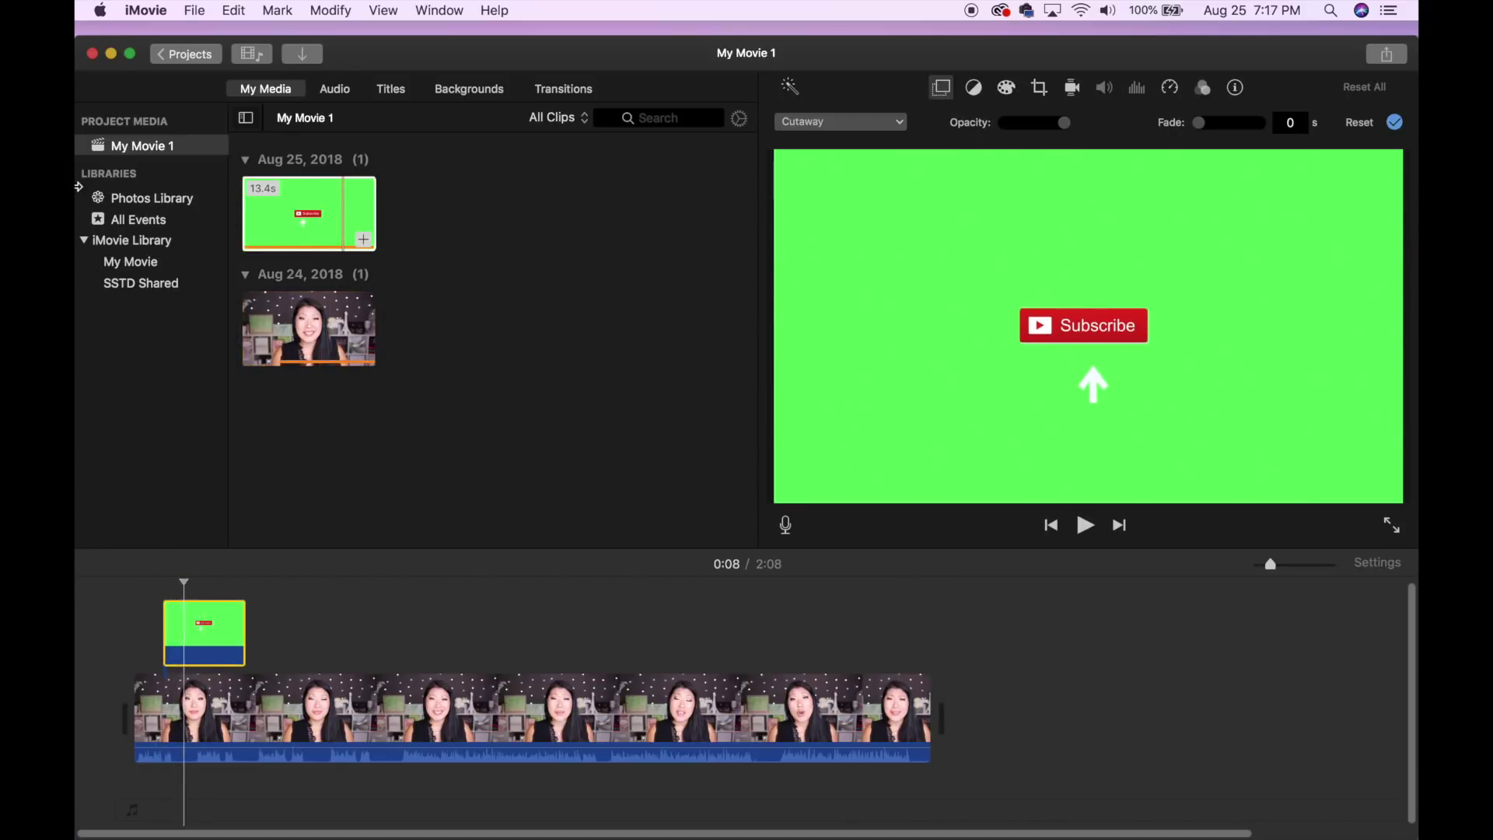
Step: Trim both ends of the Subscribe cutaway from 13.4 s down to 7.2 s
{"action": "left_click", "coordinate": [130, 54]}
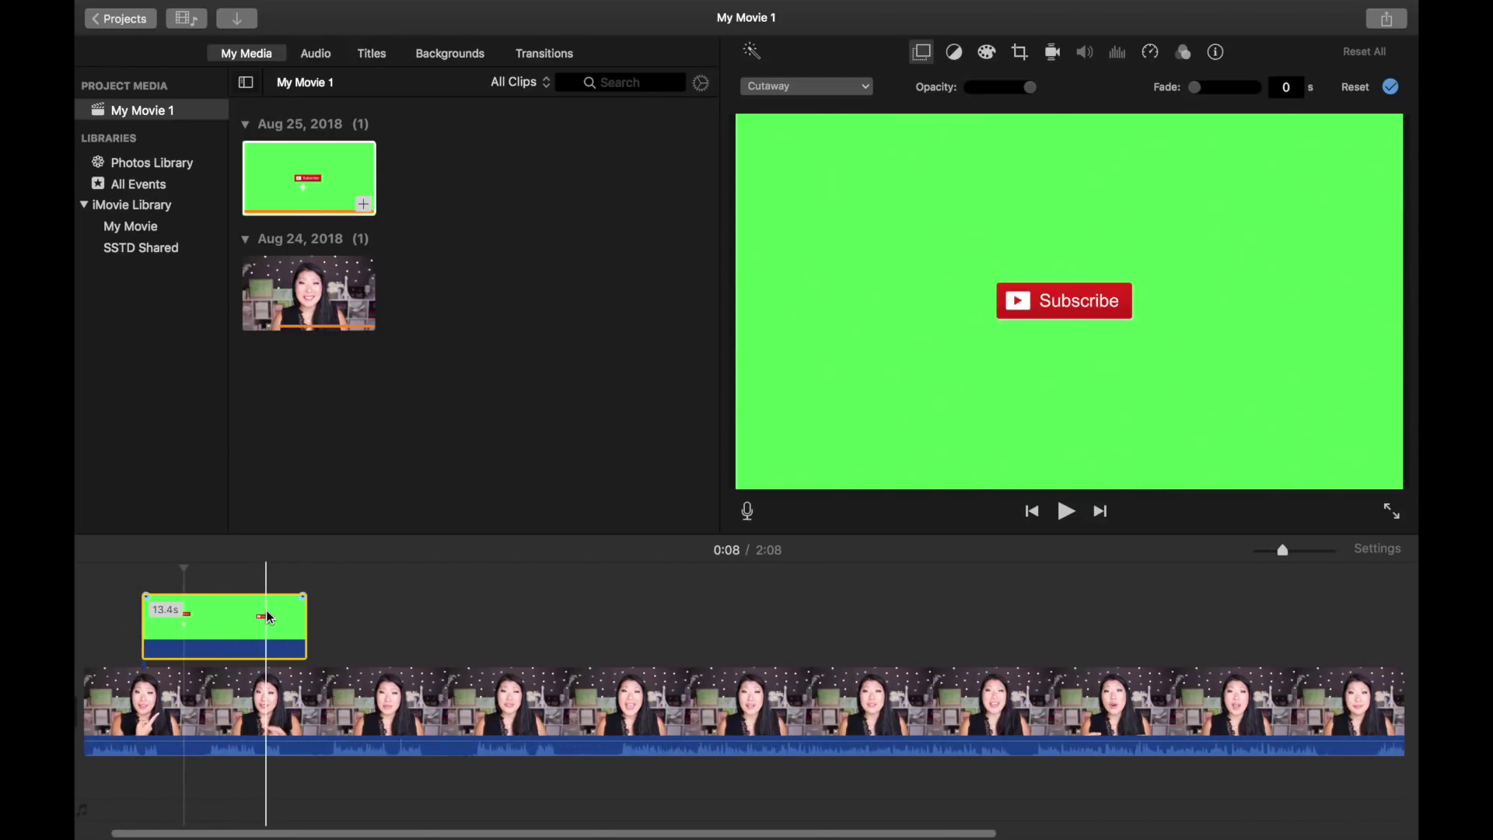
{"action": "left_click_drag", "start_coordinate": [306, 622], "coordinate": [245, 626]}
{"action": "key", "text": "space"}
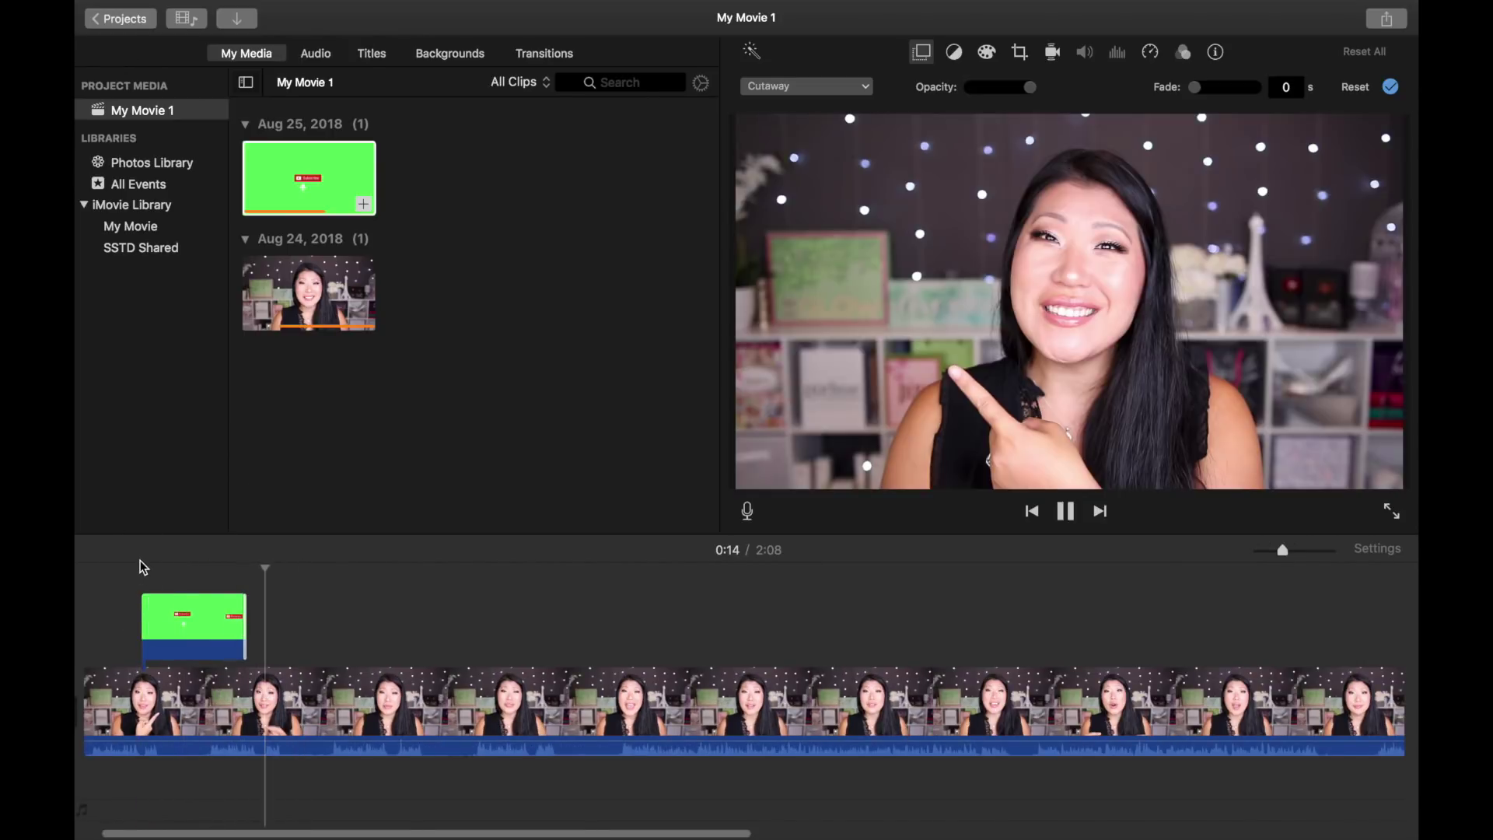
{"action": "left_click", "coordinate": [136, 591]}
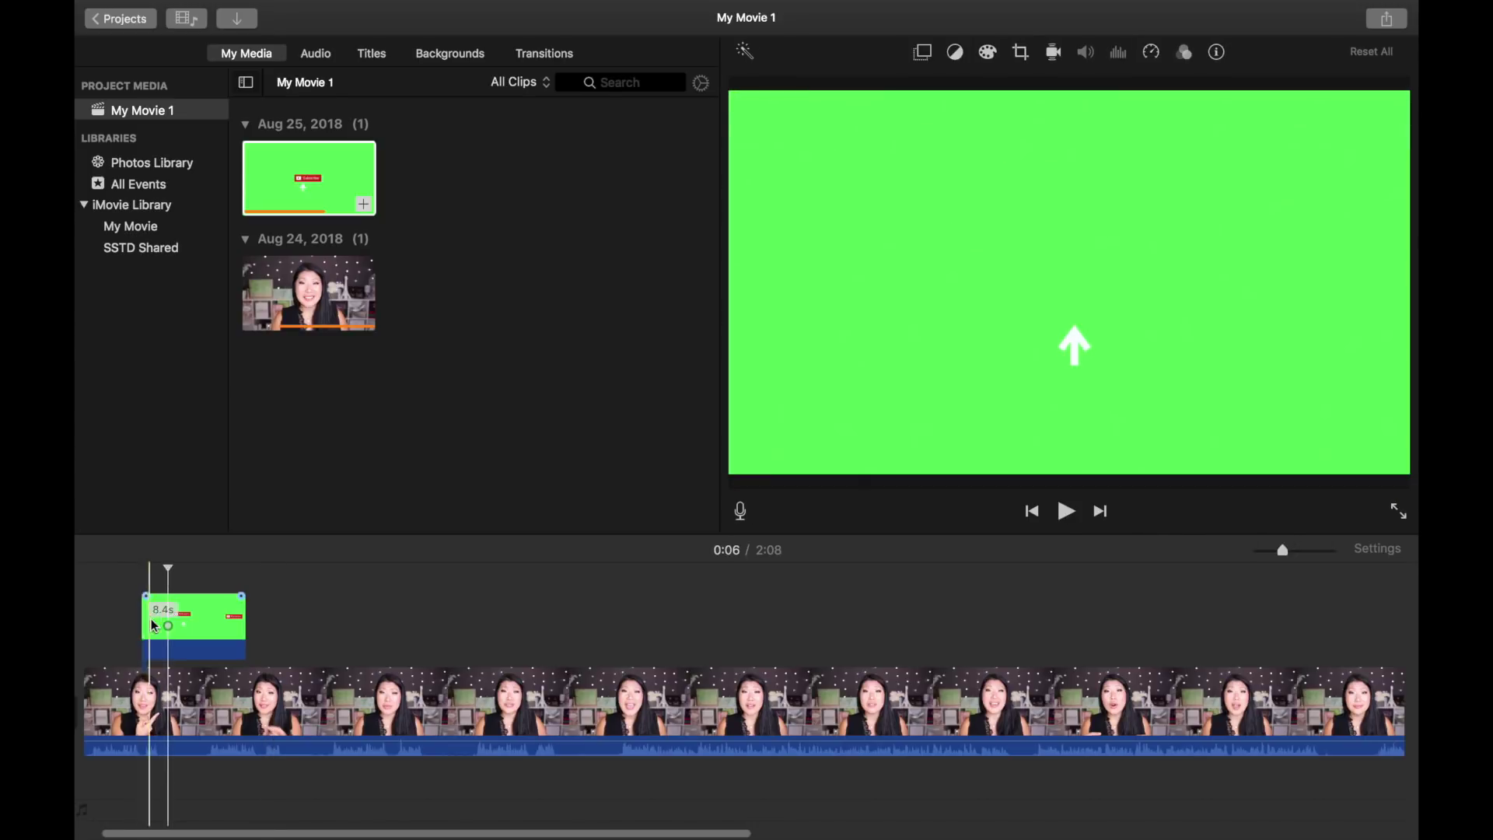
{"action": "left_click_drag", "start_coordinate": [144, 618], "coordinate": [200, 630]}
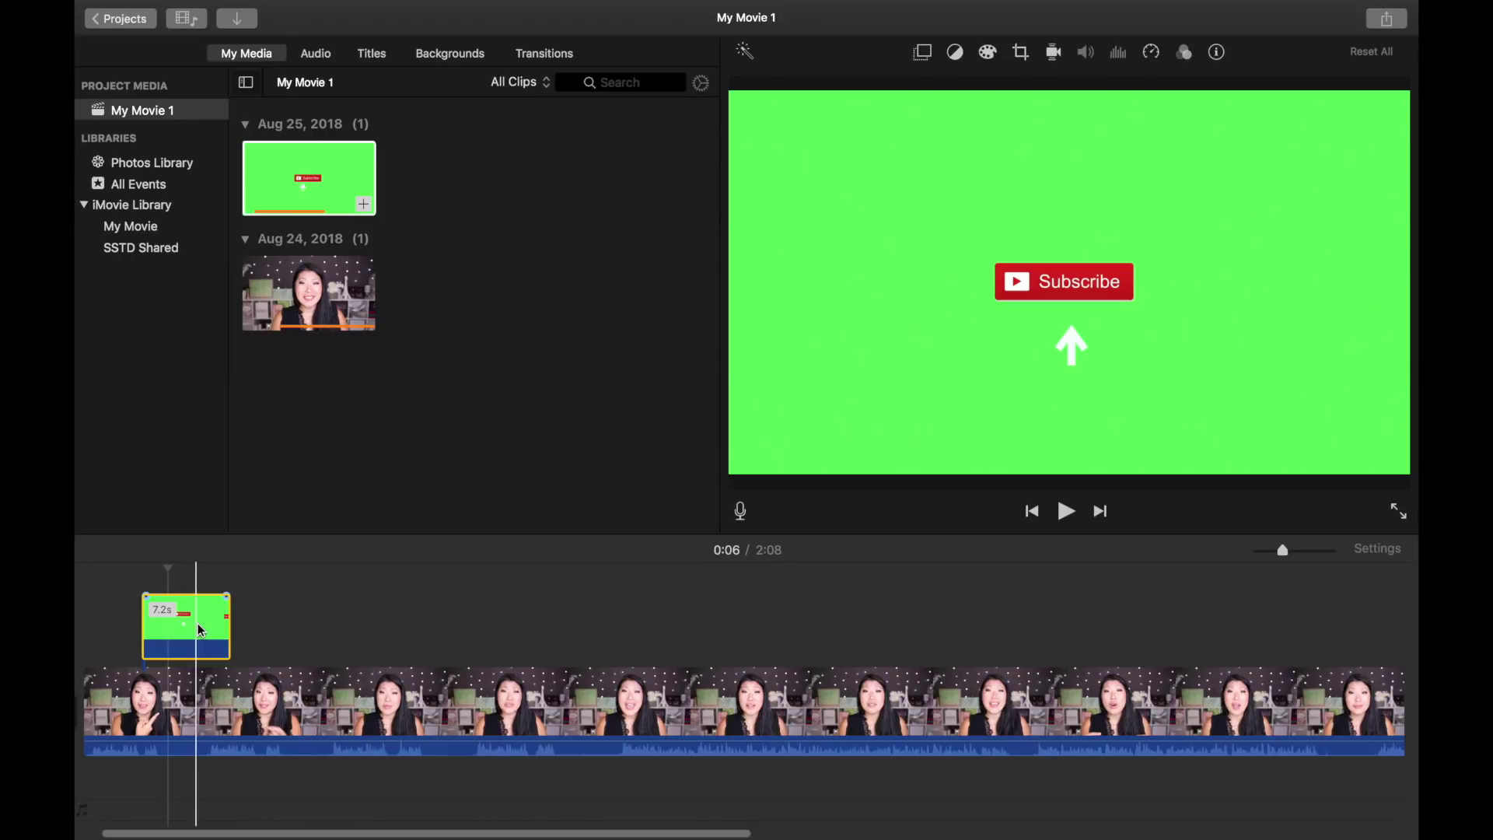
Step: Set the cutaway's overlay to Green/Blue Screen so the button floats over the speaker
{"action": "left_click", "coordinate": [923, 53]}
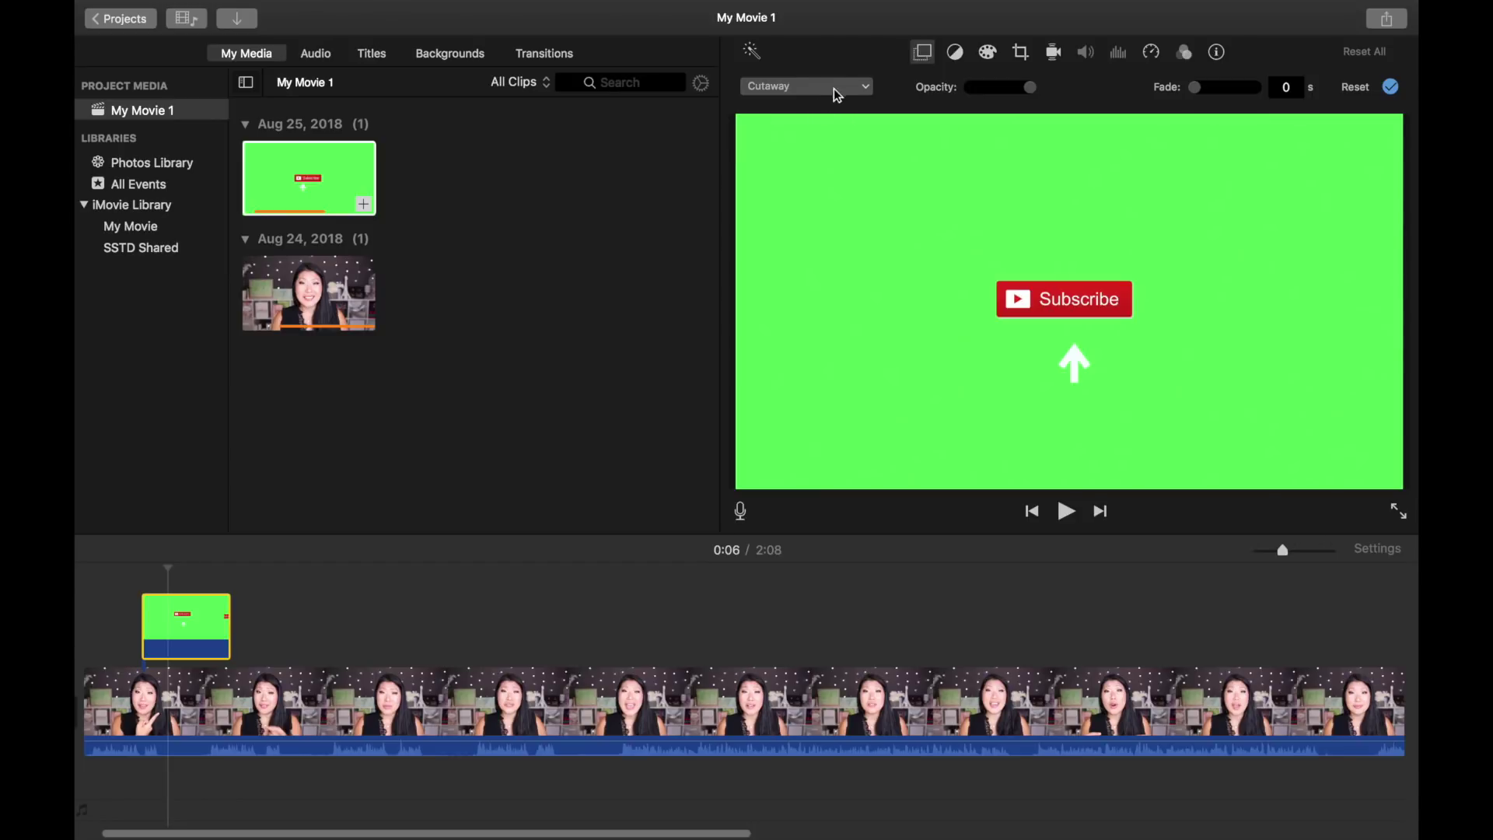
{"action": "left_click", "coordinate": [865, 91]}
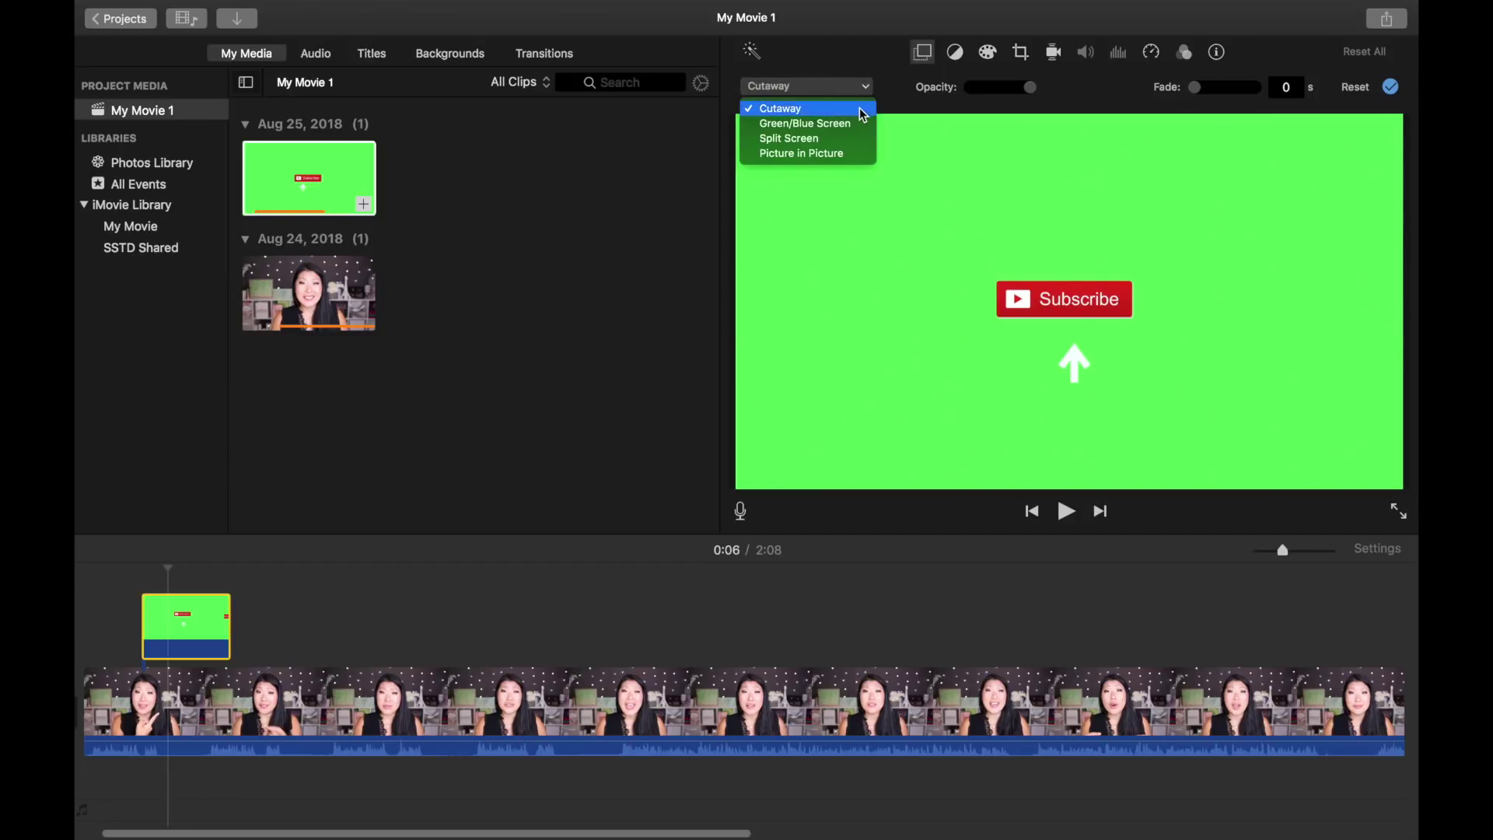
{"action": "left_click", "coordinate": [860, 124]}
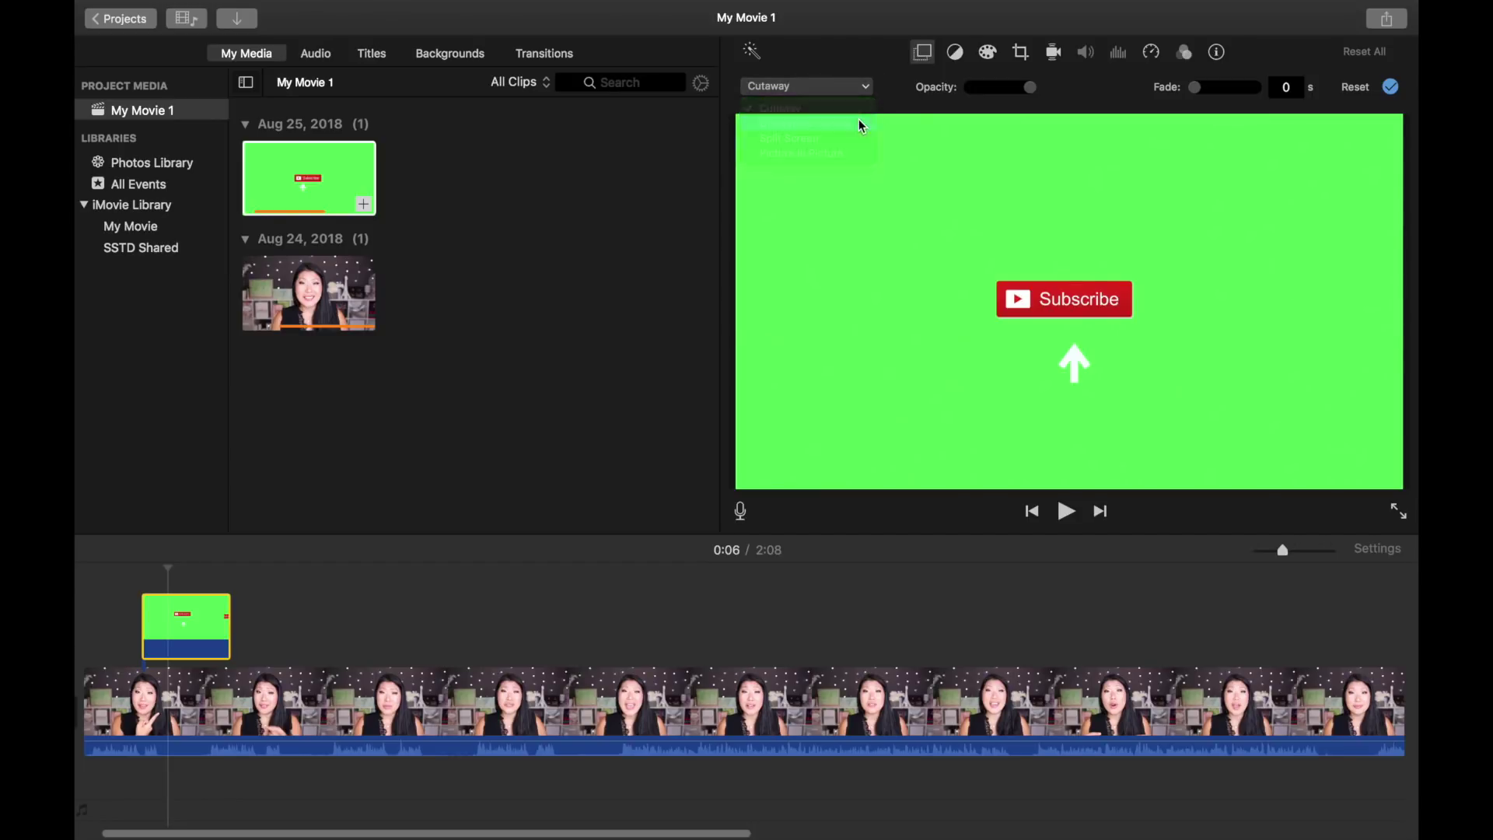
{"action": "left_click", "coordinate": [123, 574]}
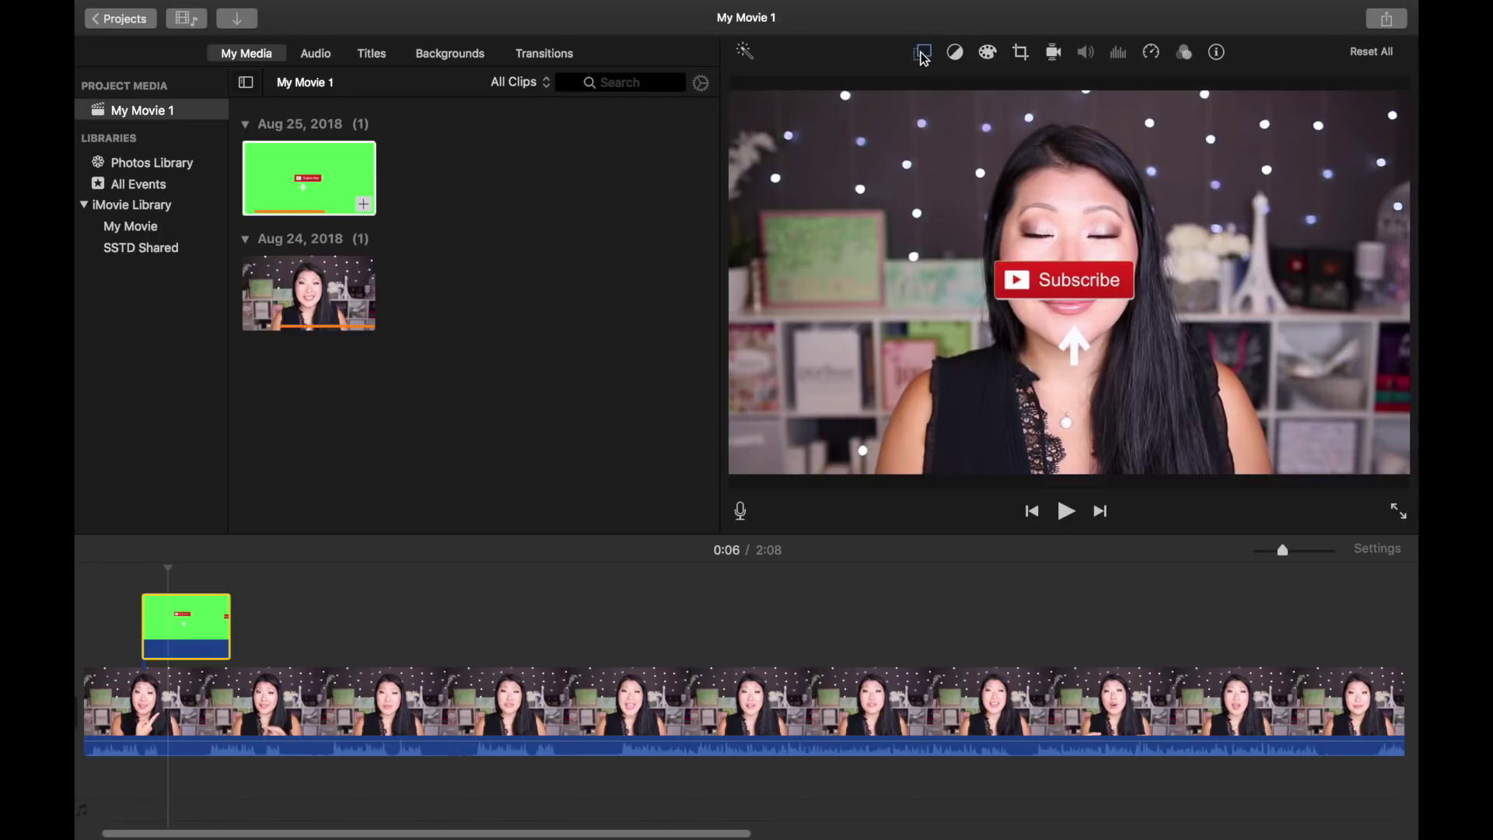
{"action": "key", "text": "space"}
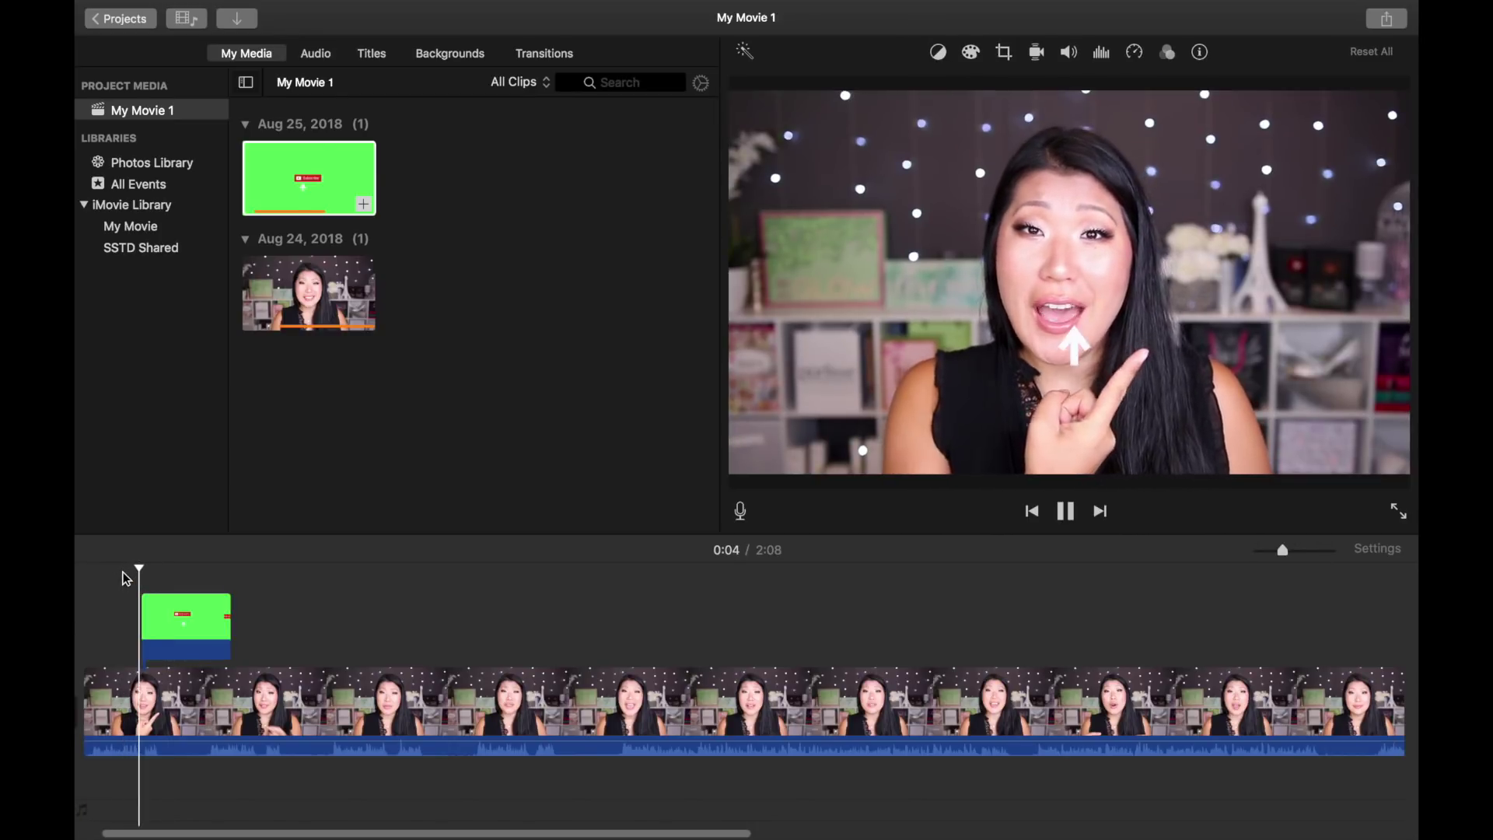
{"action": "key", "text": "space"}
Step: Shorten and reposition the keyed Subscribe cutaway around 0:09 and play it back
{"action": "left_click", "coordinate": [197, 622]}
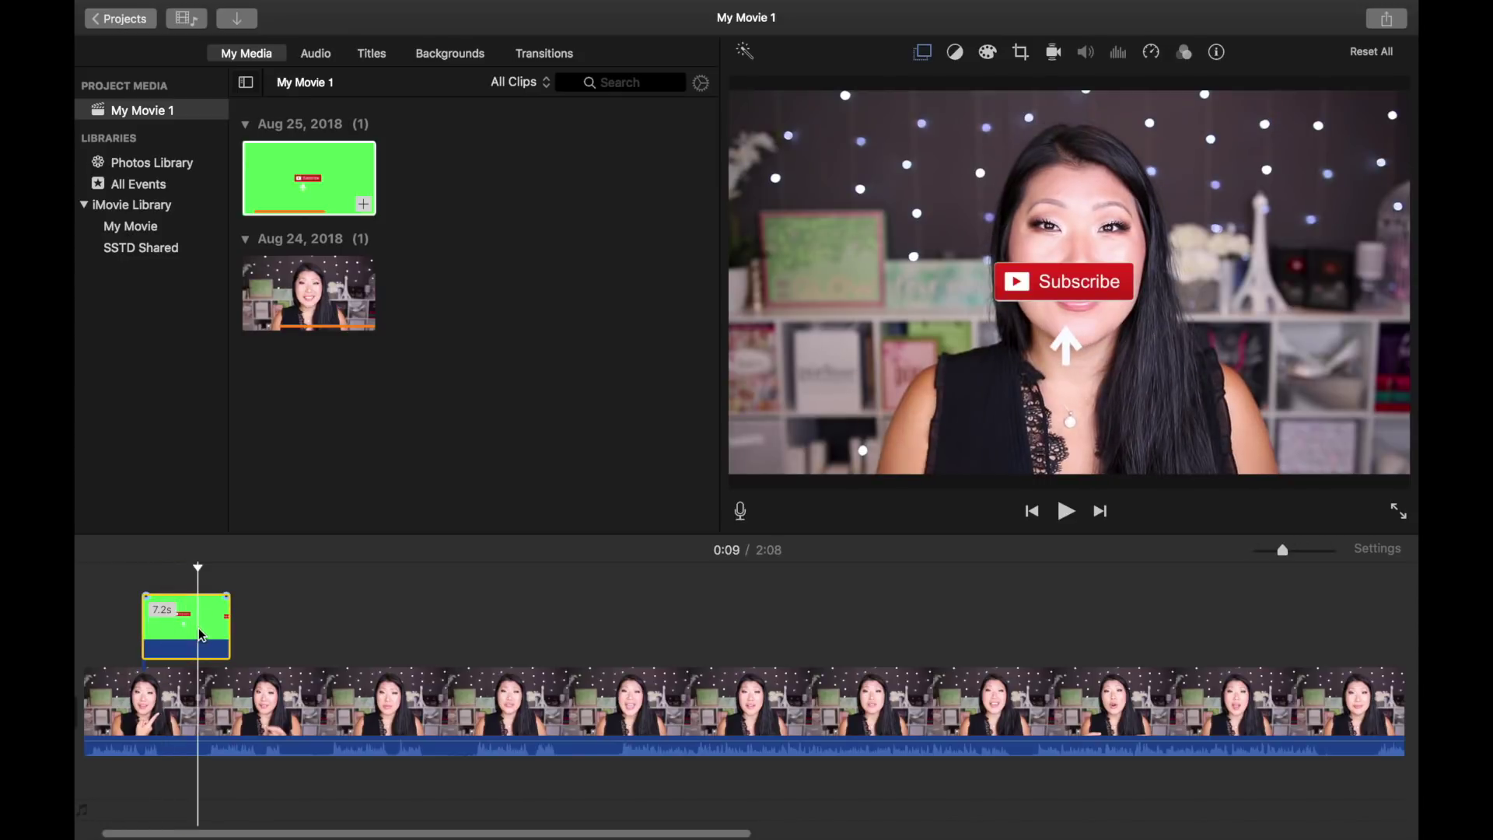
{"action": "left_click_drag", "start_coordinate": [219, 603], "coordinate": [203, 603]}
{"action": "left_click", "coordinate": [362, 576]}
{"action": "key", "text": "space"}
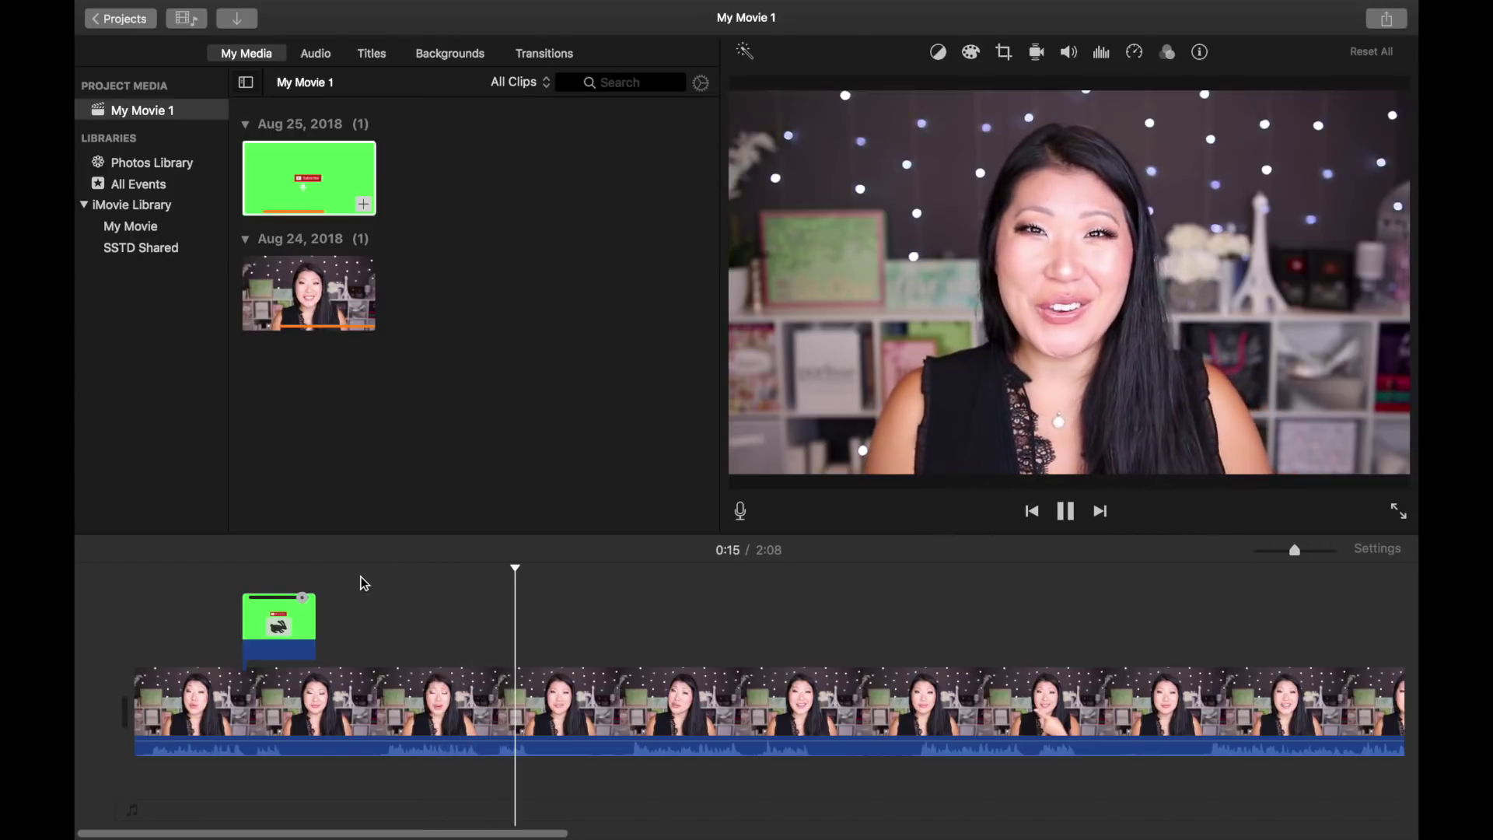
Step: Stop playback at 0:15 and move the green Subscribe clip later in the timeline
{"action": "key", "text": "space"}
{"action": "left_click", "coordinate": [289, 626]}
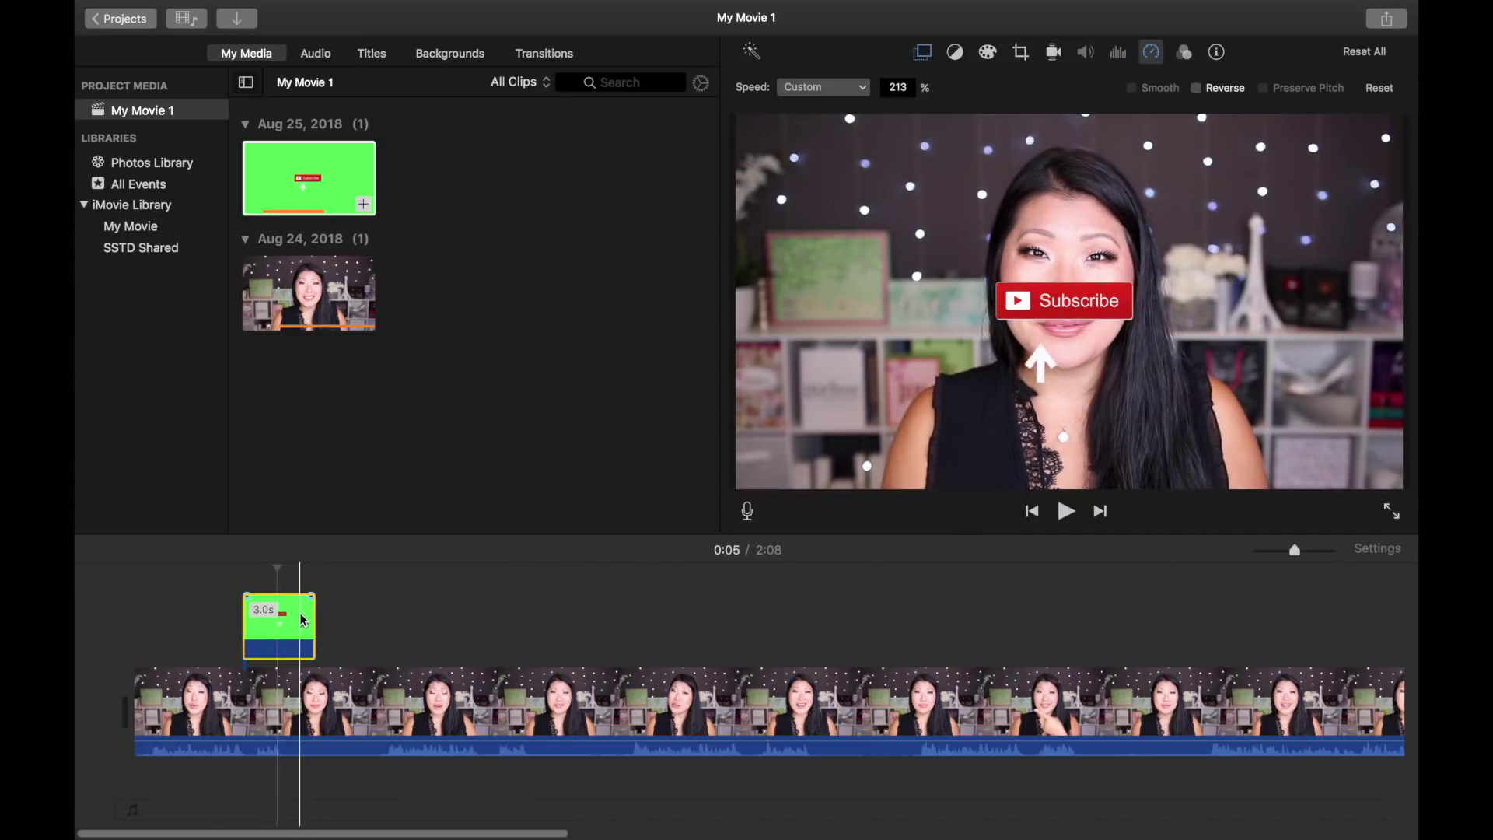
{"action": "left_click_drag", "start_coordinate": [299, 626], "coordinate": [537, 622]}
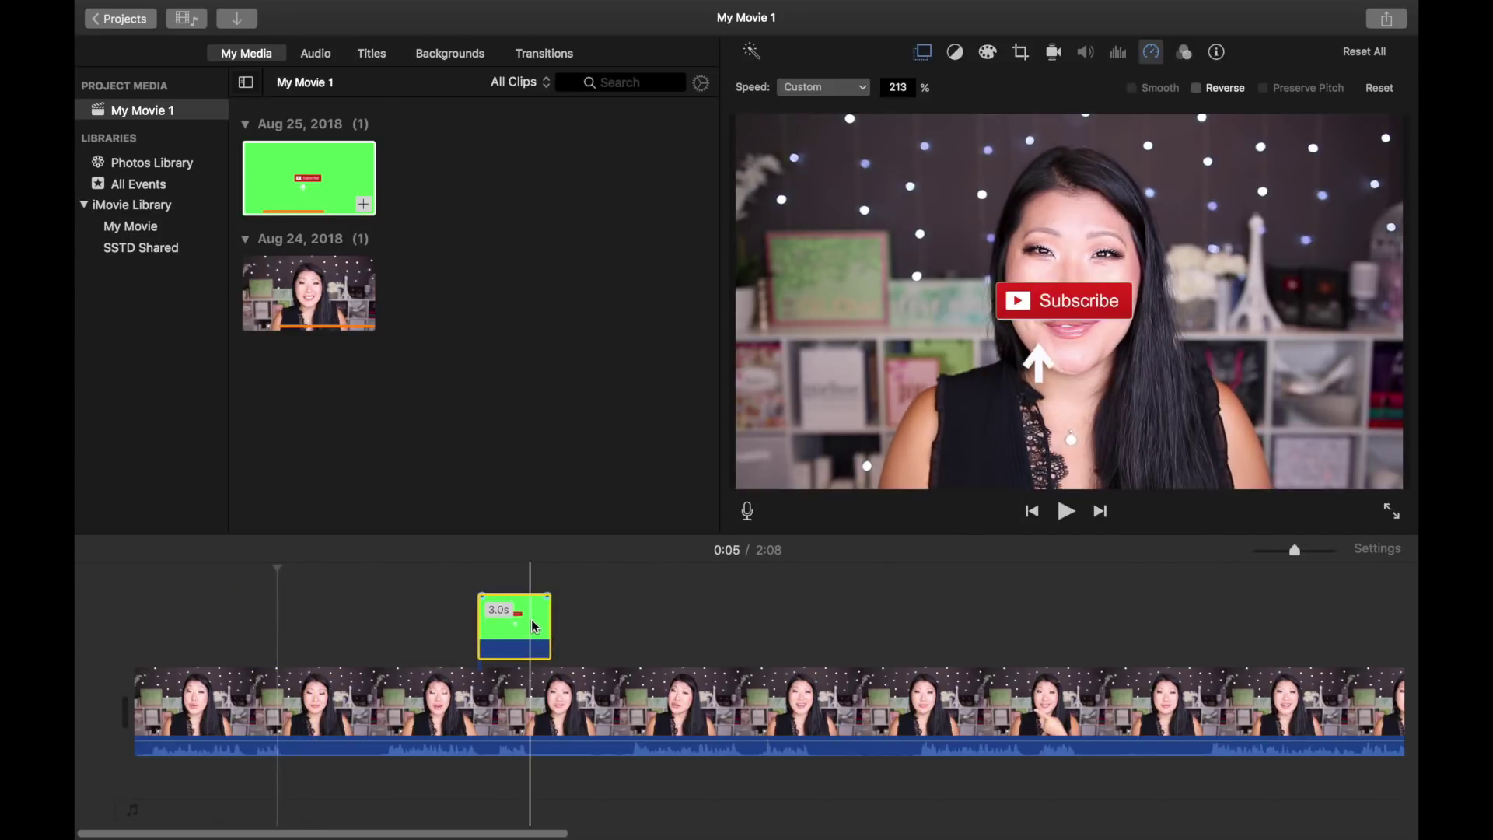
Step: Play from just before the overlay to preview it, then select the Subscribe clip
{"action": "left_click", "coordinate": [378, 612]}
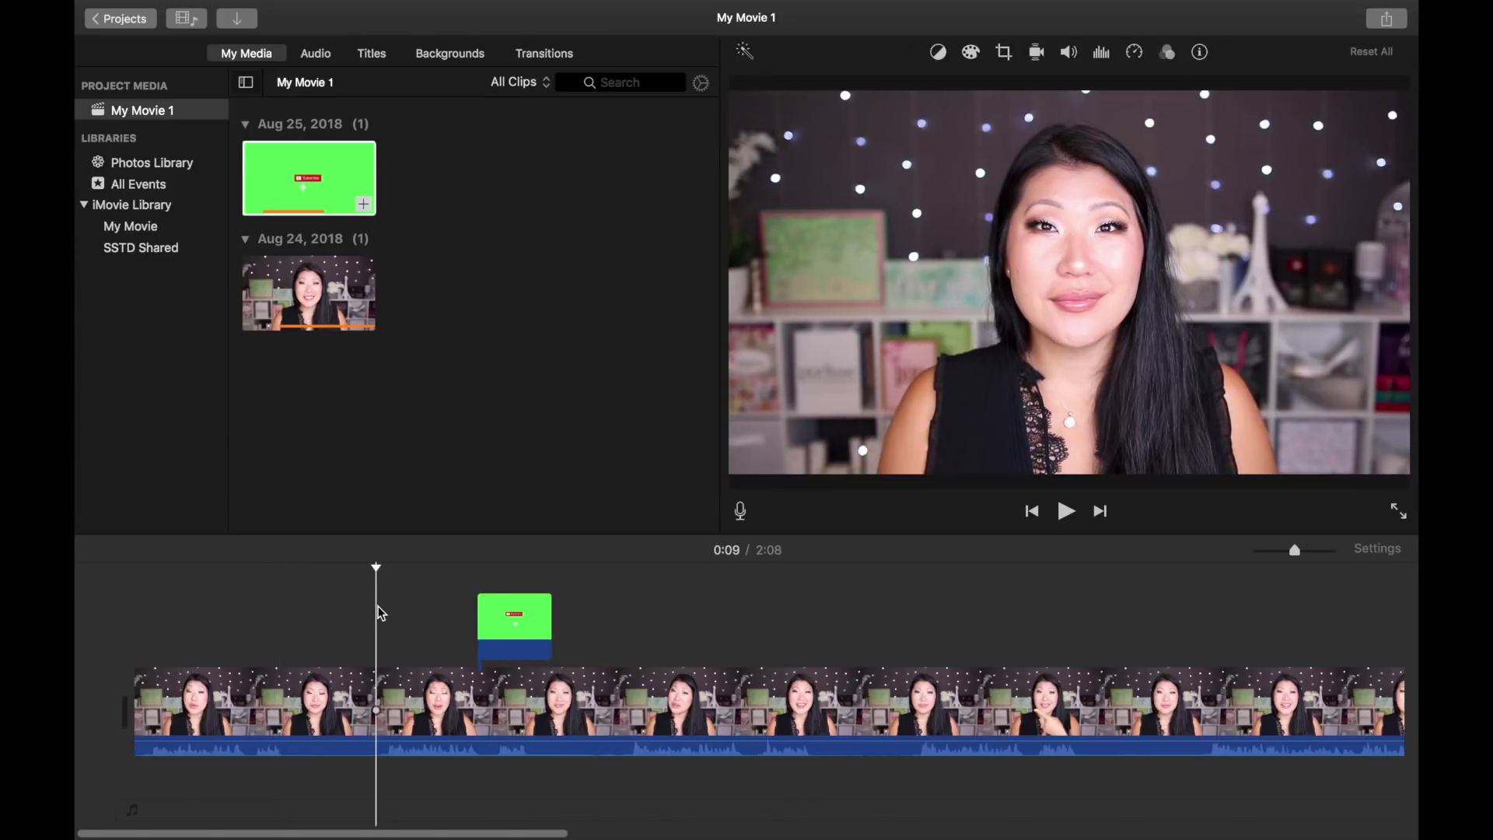
{"action": "left_click", "coordinate": [465, 583]}
{"action": "key", "text": "space"}
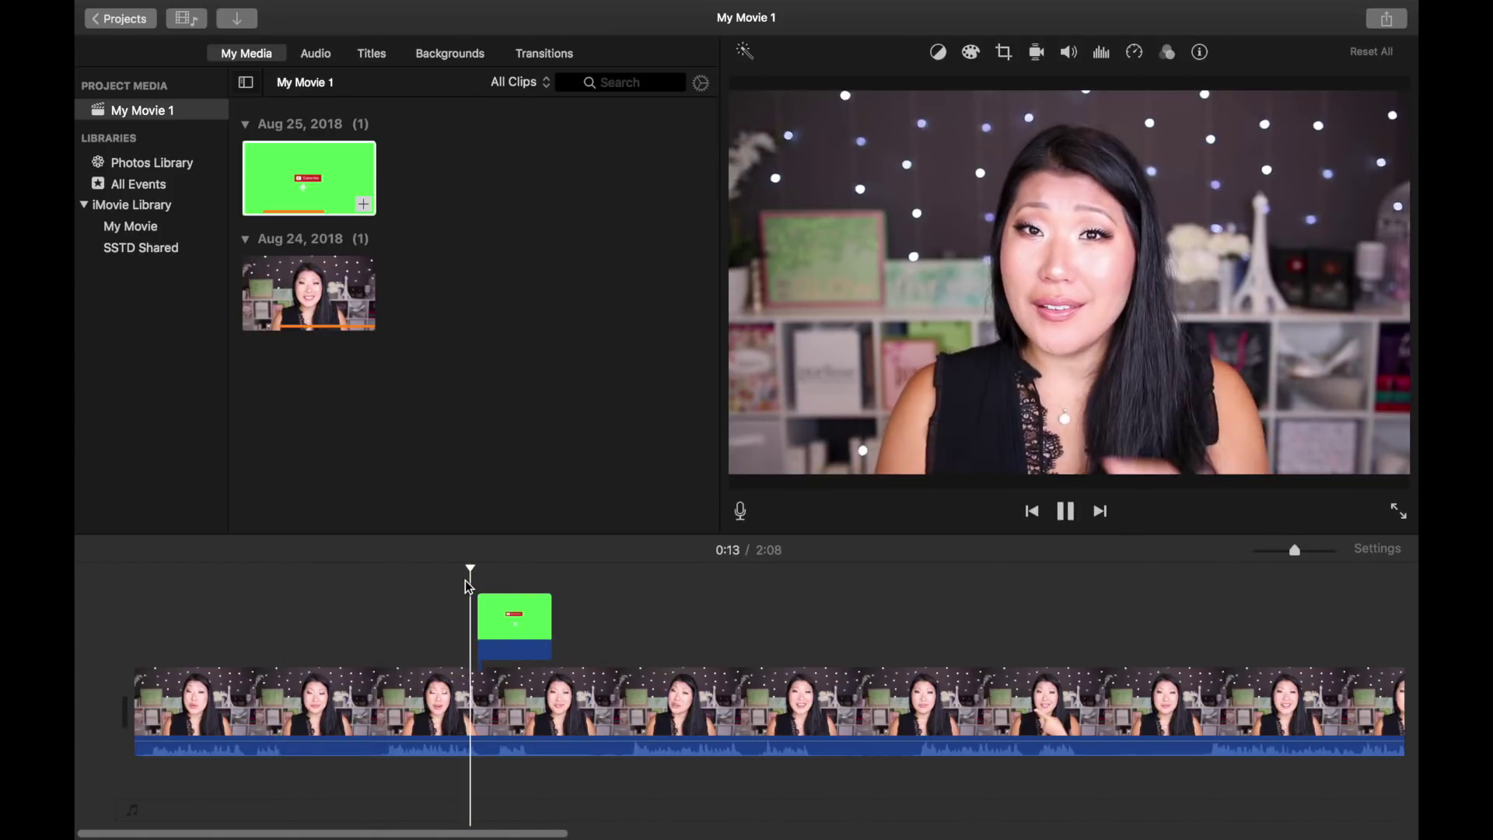
{"action": "left_click", "coordinate": [514, 615]}
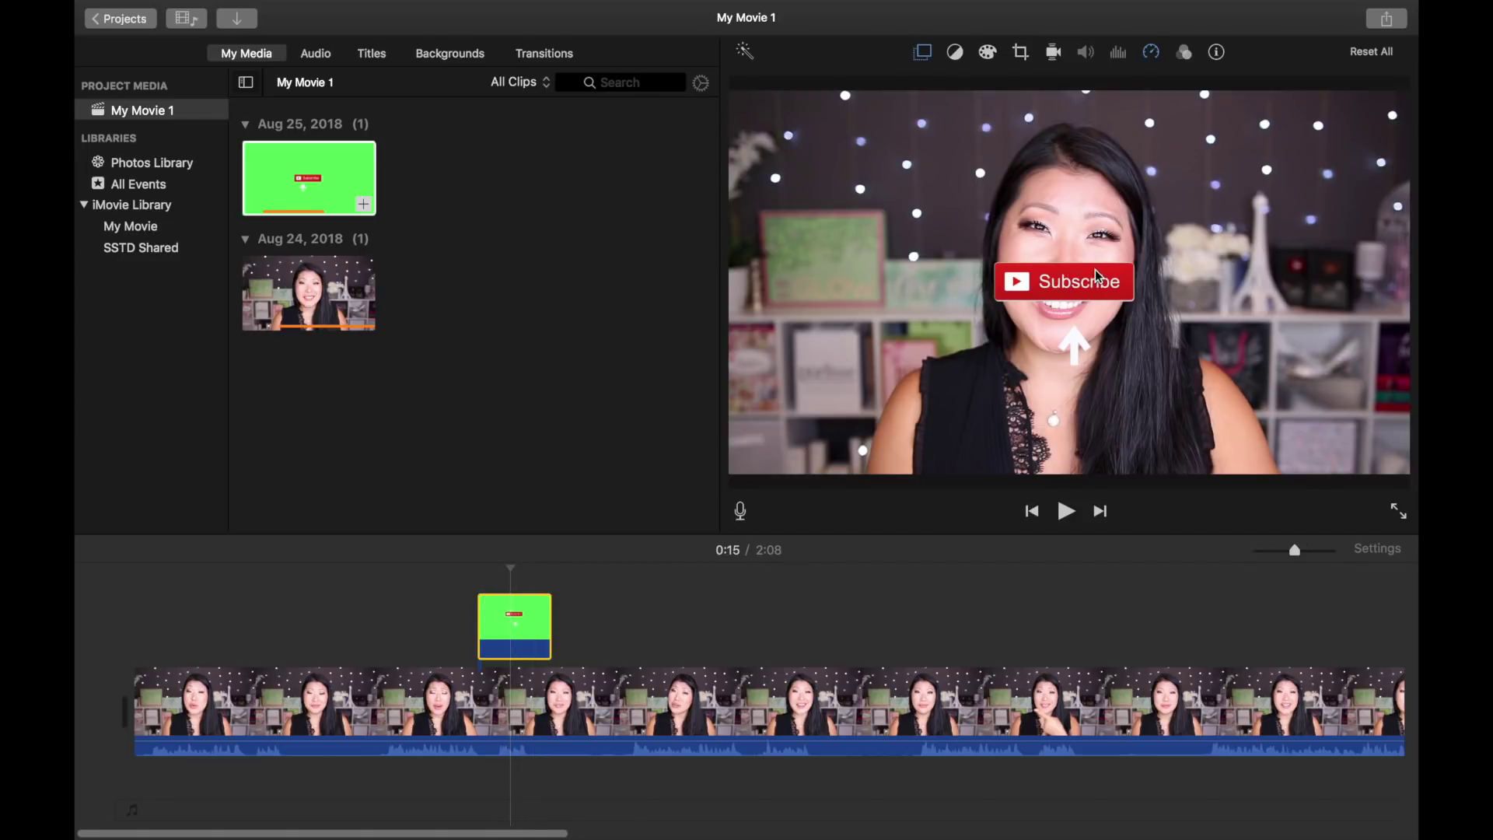
Step: Crop the overlay to fill, shrinking the frame around the Subscribe button, and apply it
{"action": "left_click", "coordinate": [1021, 55]}
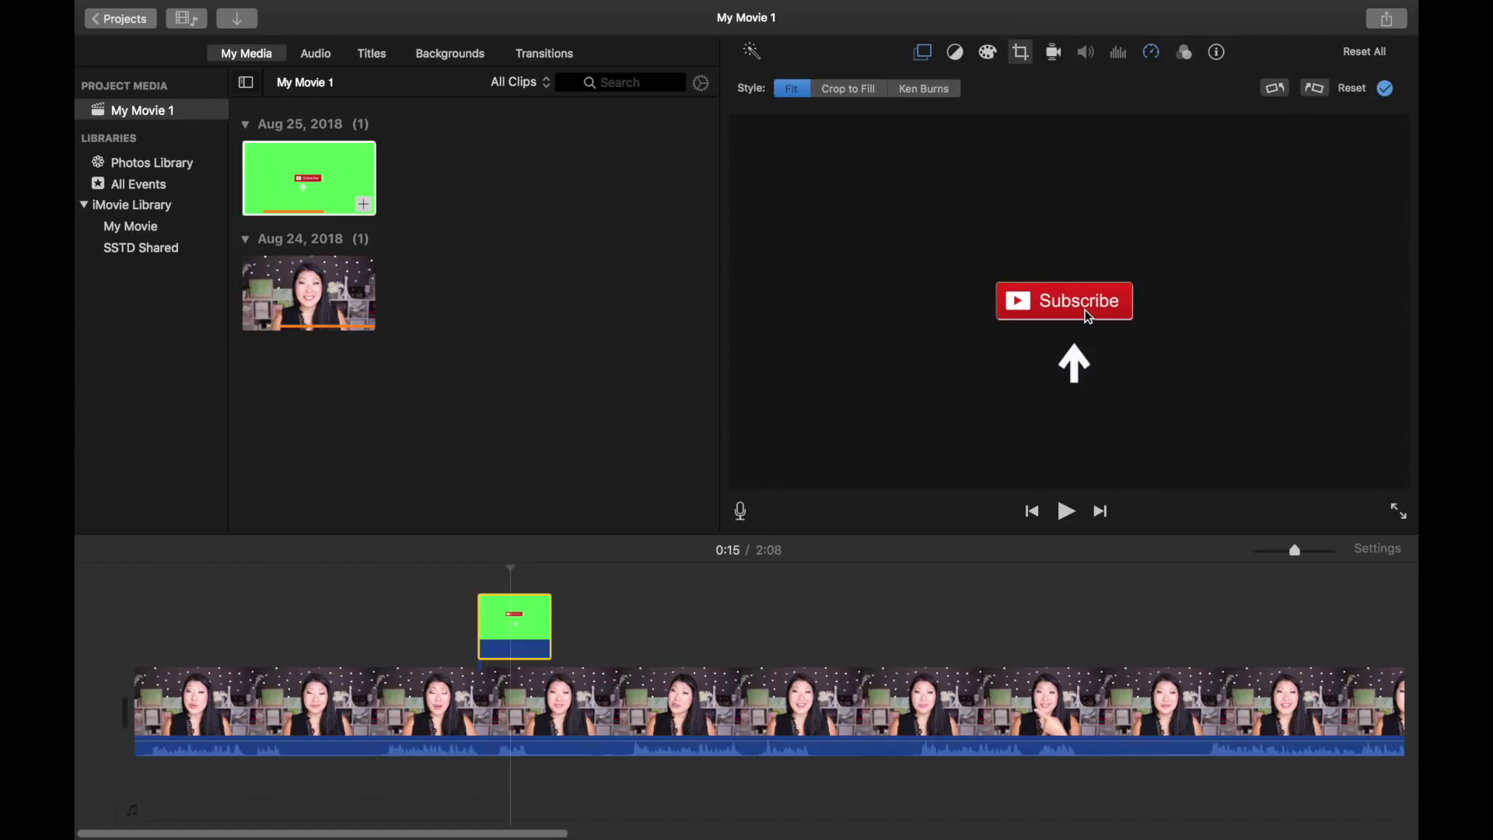
{"action": "left_click", "coordinate": [853, 87]}
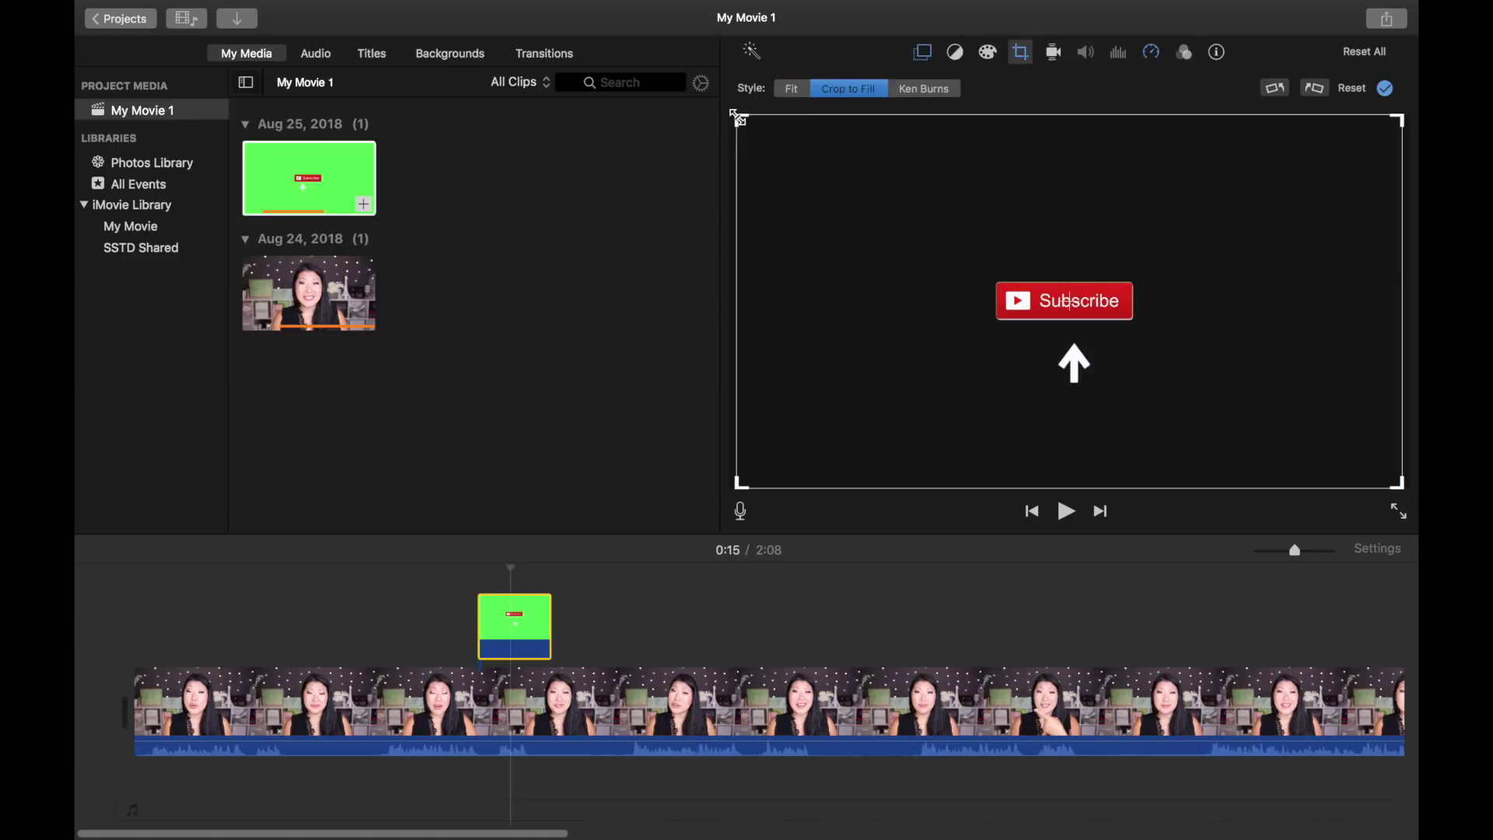
{"action": "left_click_drag", "start_coordinate": [739, 118], "coordinate": [869, 176]}
{"action": "left_click_drag", "start_coordinate": [1180, 317], "coordinate": [1072, 296]}
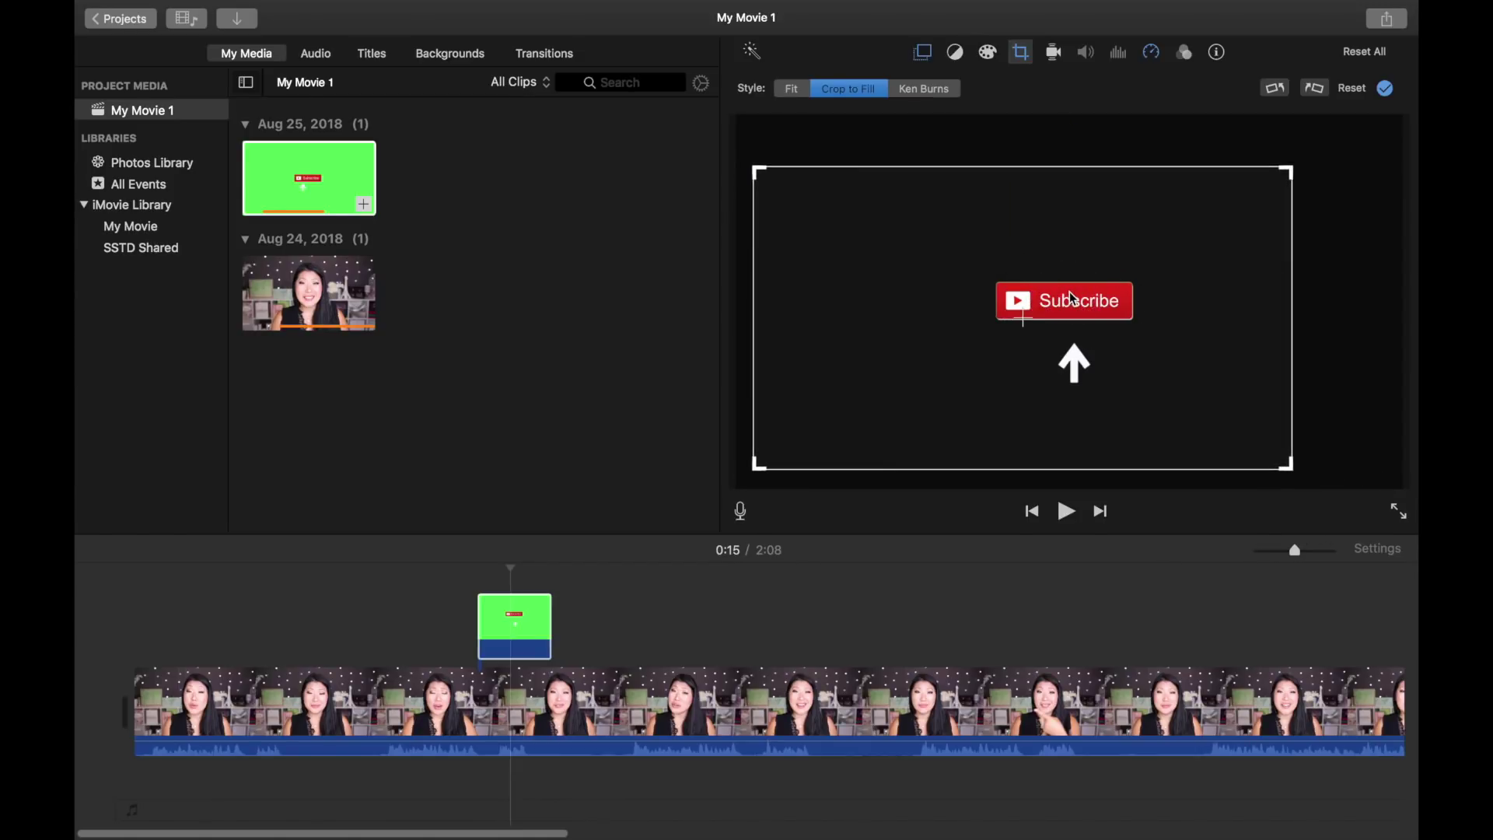
{"action": "key", "text": "Return"}
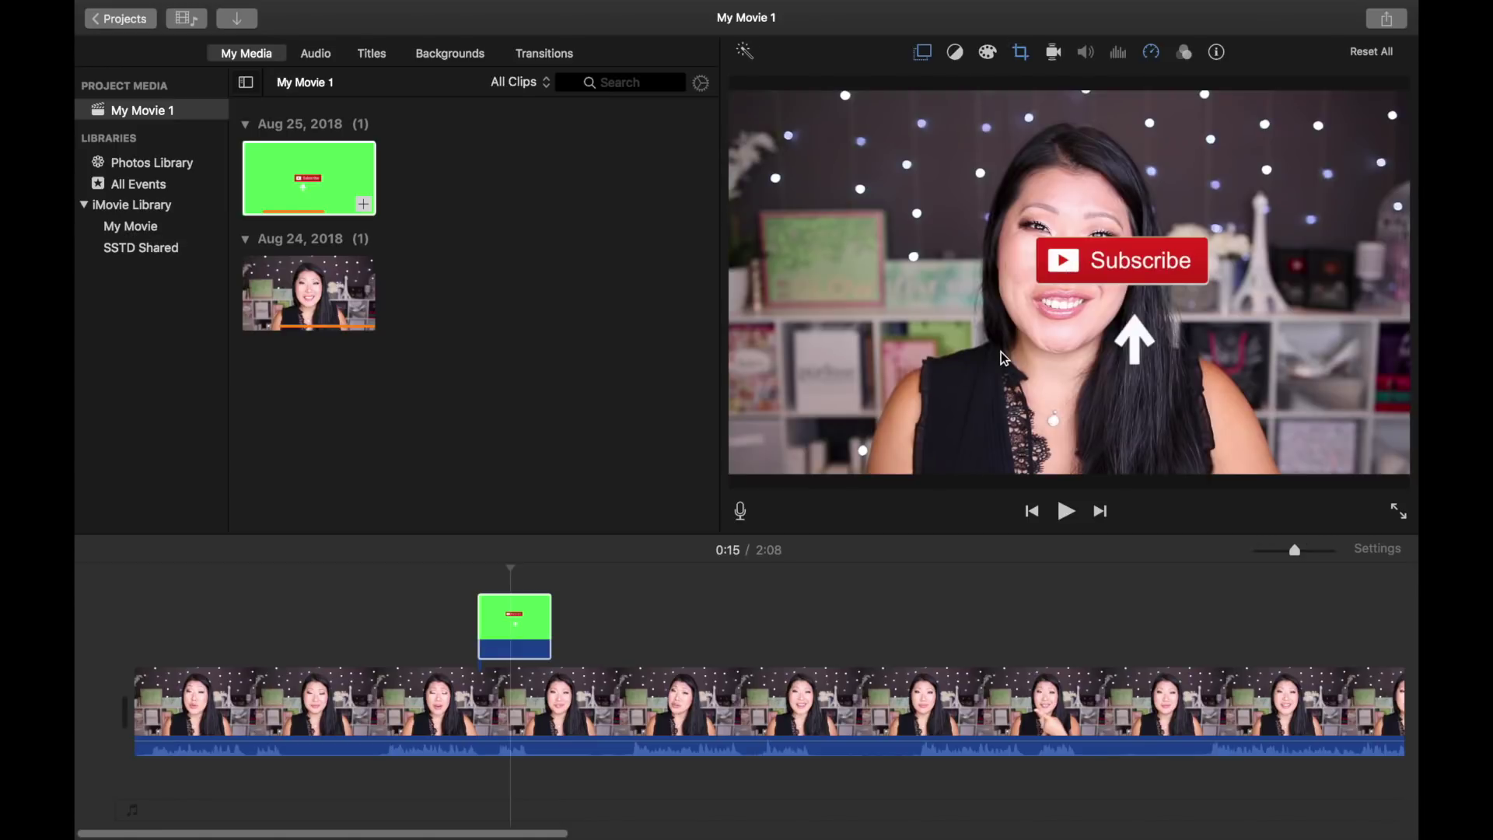
Step: Shift the crop slightly left, review from 0:13, and reopen the crop options
{"action": "key", "text": "c"}
{"action": "left_click_drag", "start_coordinate": [1003, 293], "coordinate": [998, 285]}
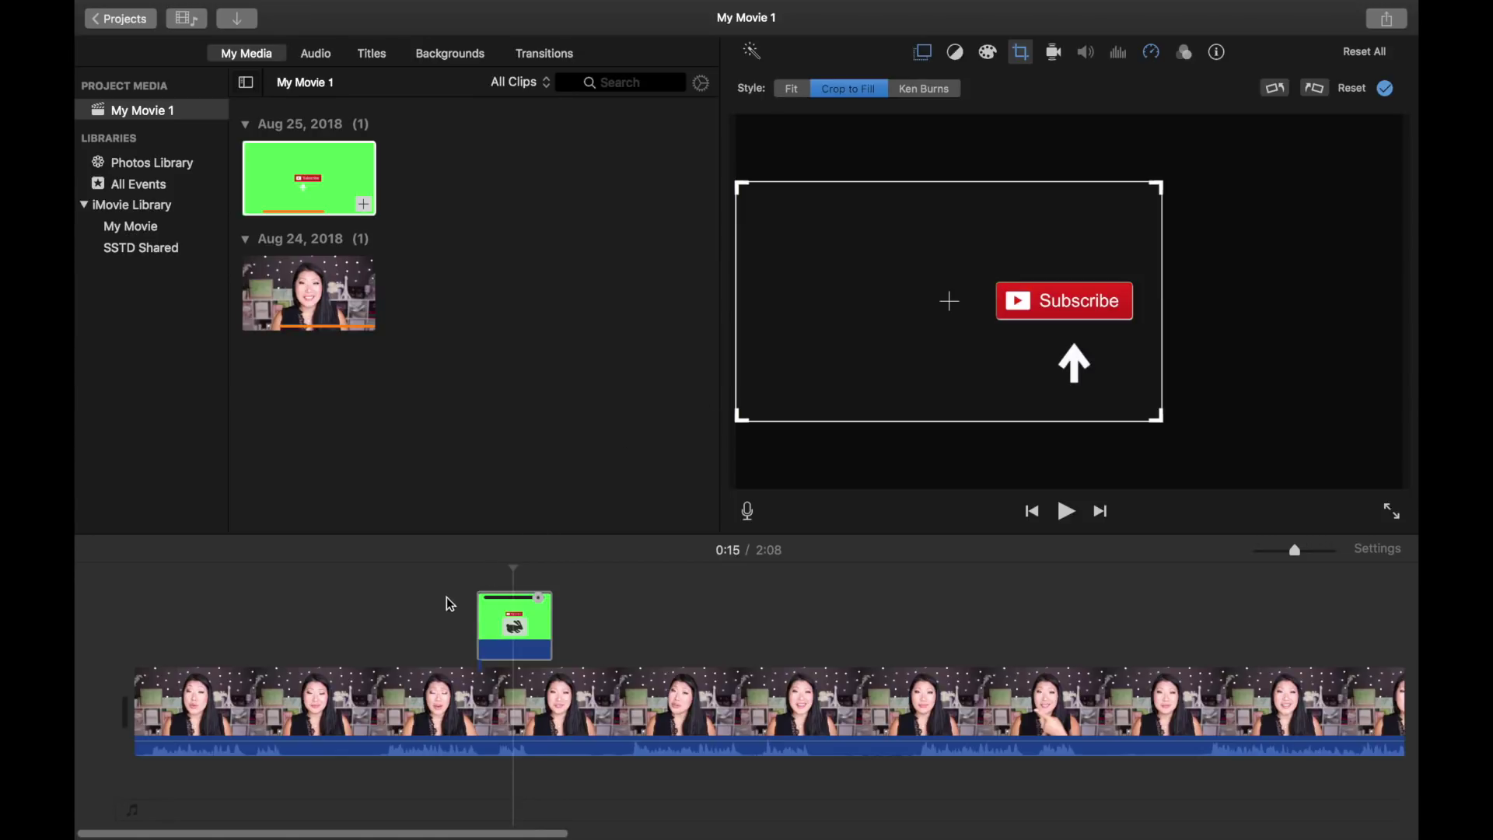
{"action": "left_click", "coordinate": [458, 572]}
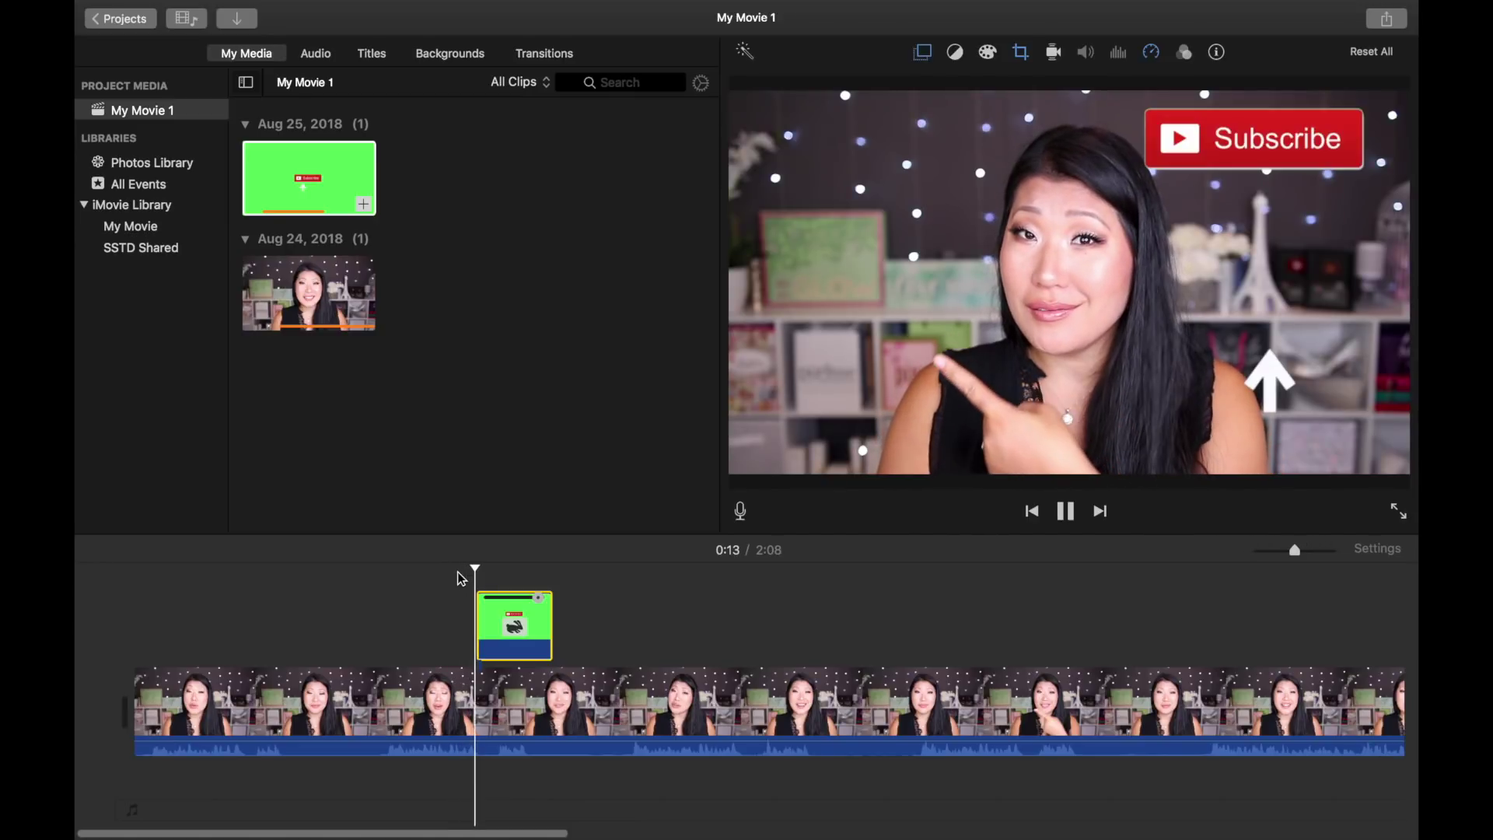
{"action": "left_click", "coordinate": [1022, 53]}
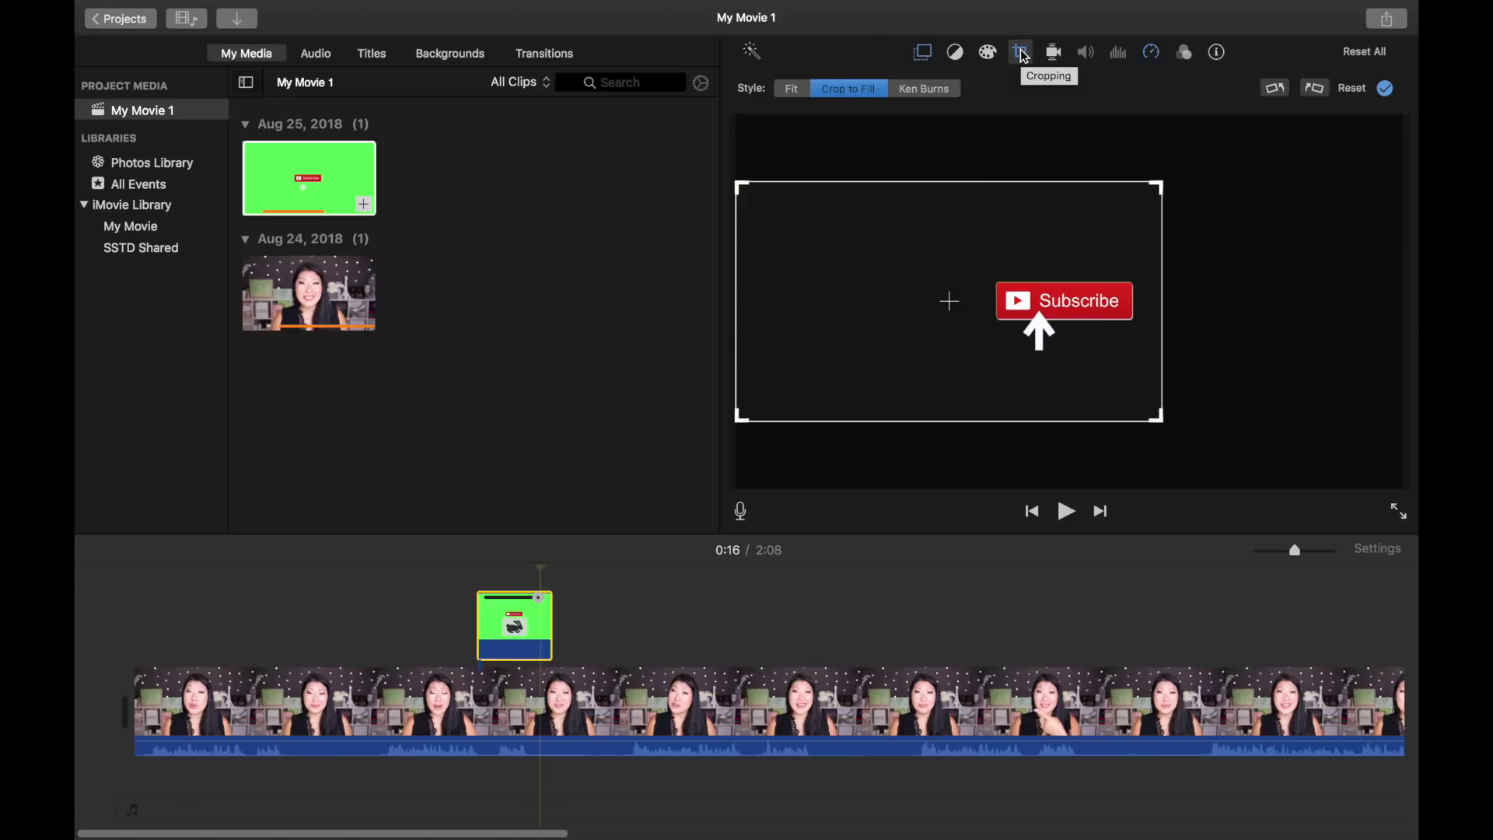
Step: Reset the overlay's crop to Fit and change its overlay mode to Picture in Picture
{"action": "left_click", "coordinate": [793, 89]}
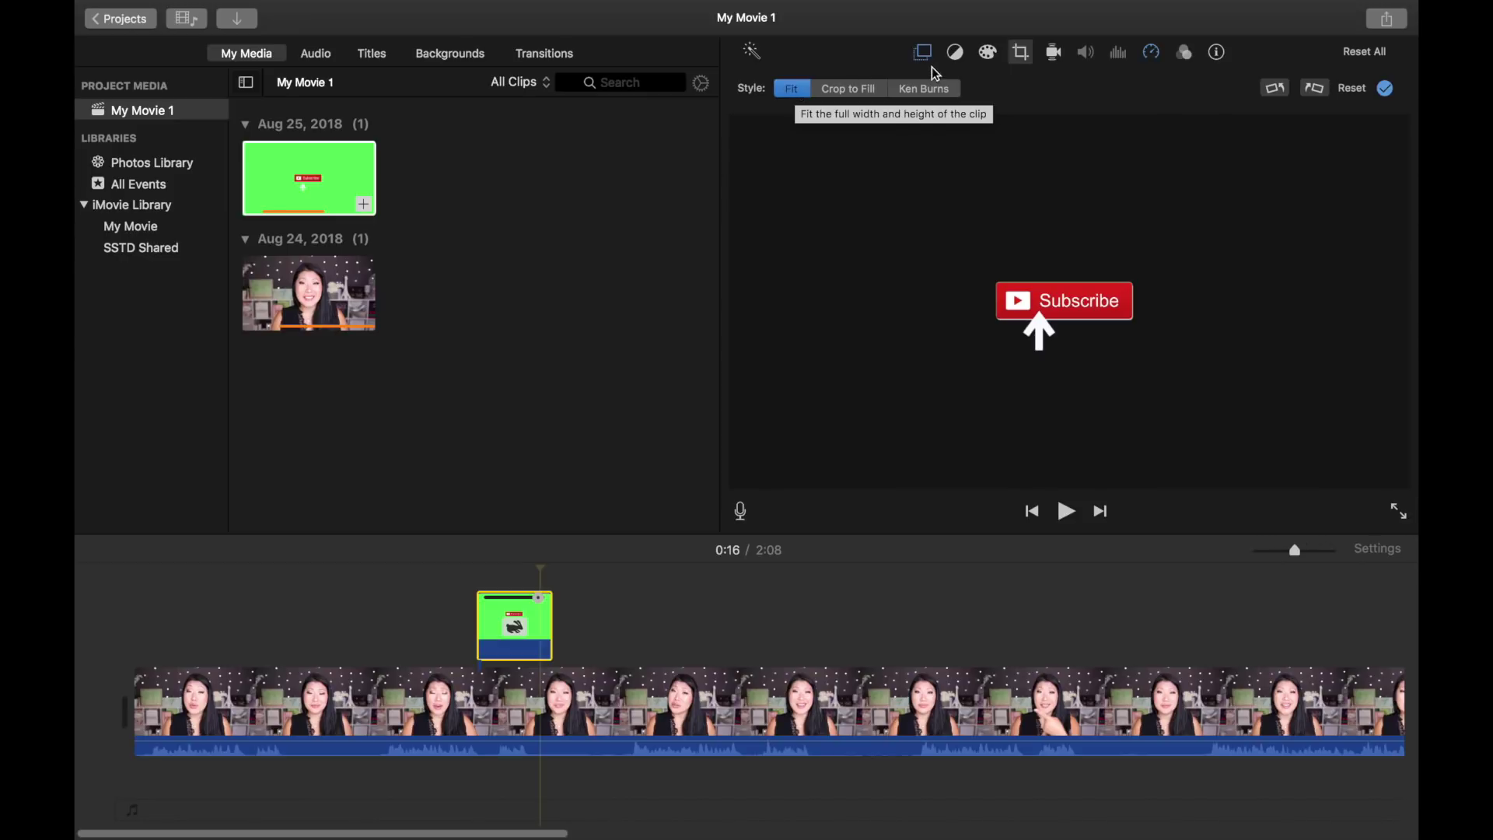
{"action": "left_click", "coordinate": [922, 53]}
{"action": "left_click", "coordinate": [864, 87]}
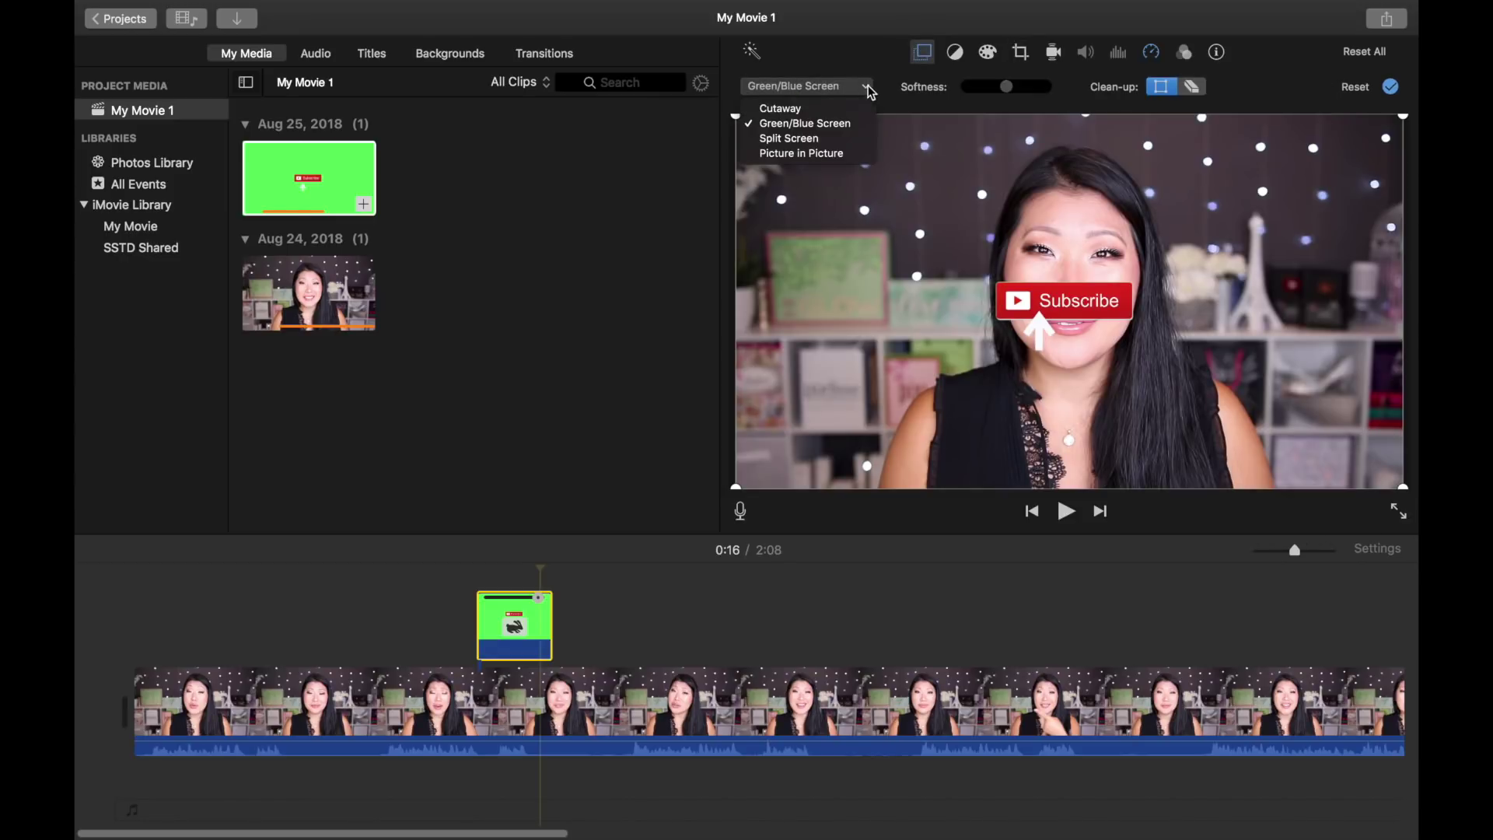
{"action": "left_click", "coordinate": [826, 155]}
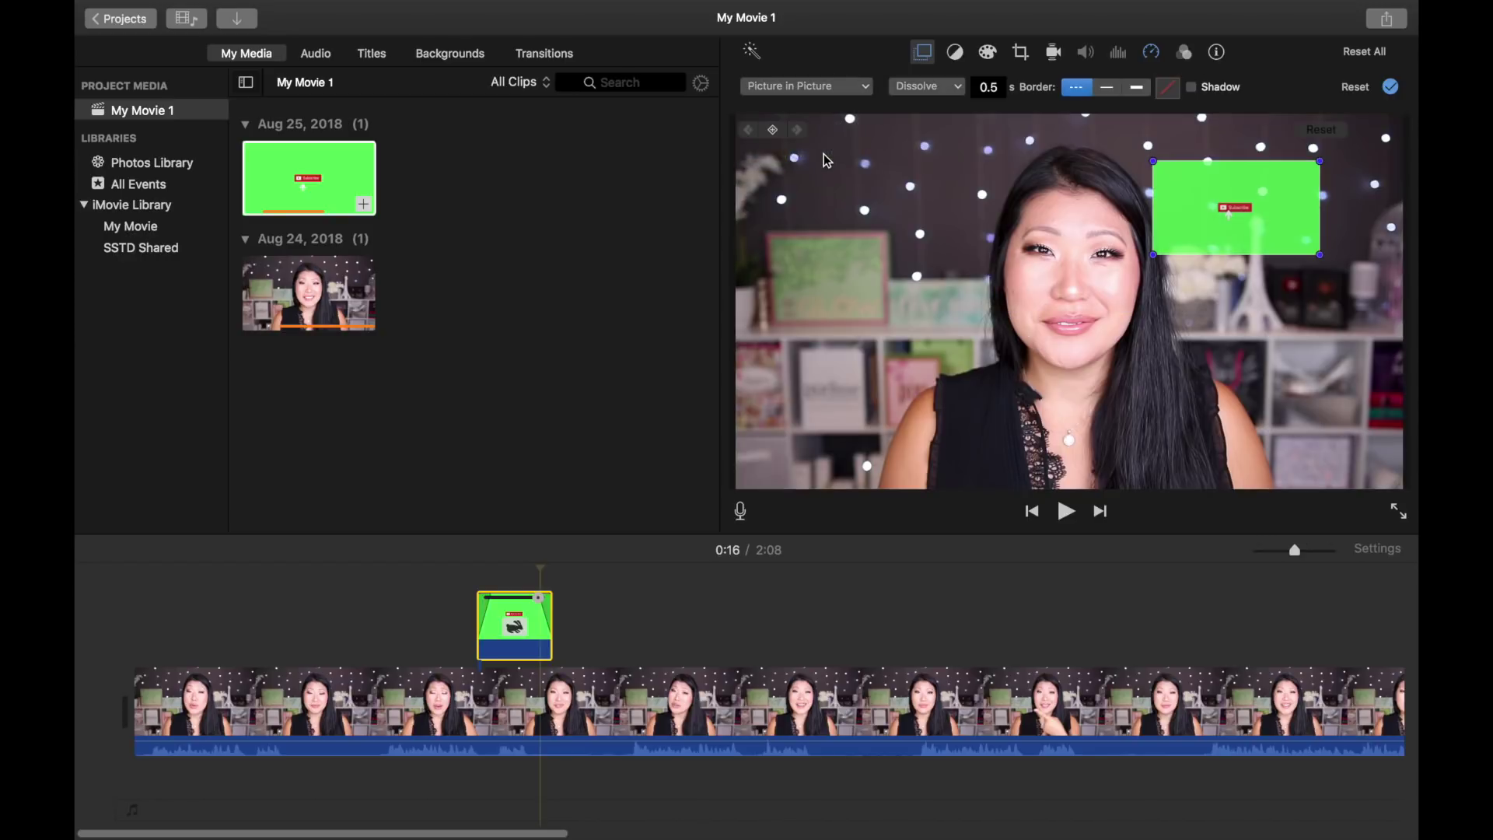
Step: Drag the picture-in-picture inset to the top left, play it from 0:13, and reselect the clip
{"action": "left_click_drag", "start_coordinate": [1265, 234], "coordinate": [1062, 334]}
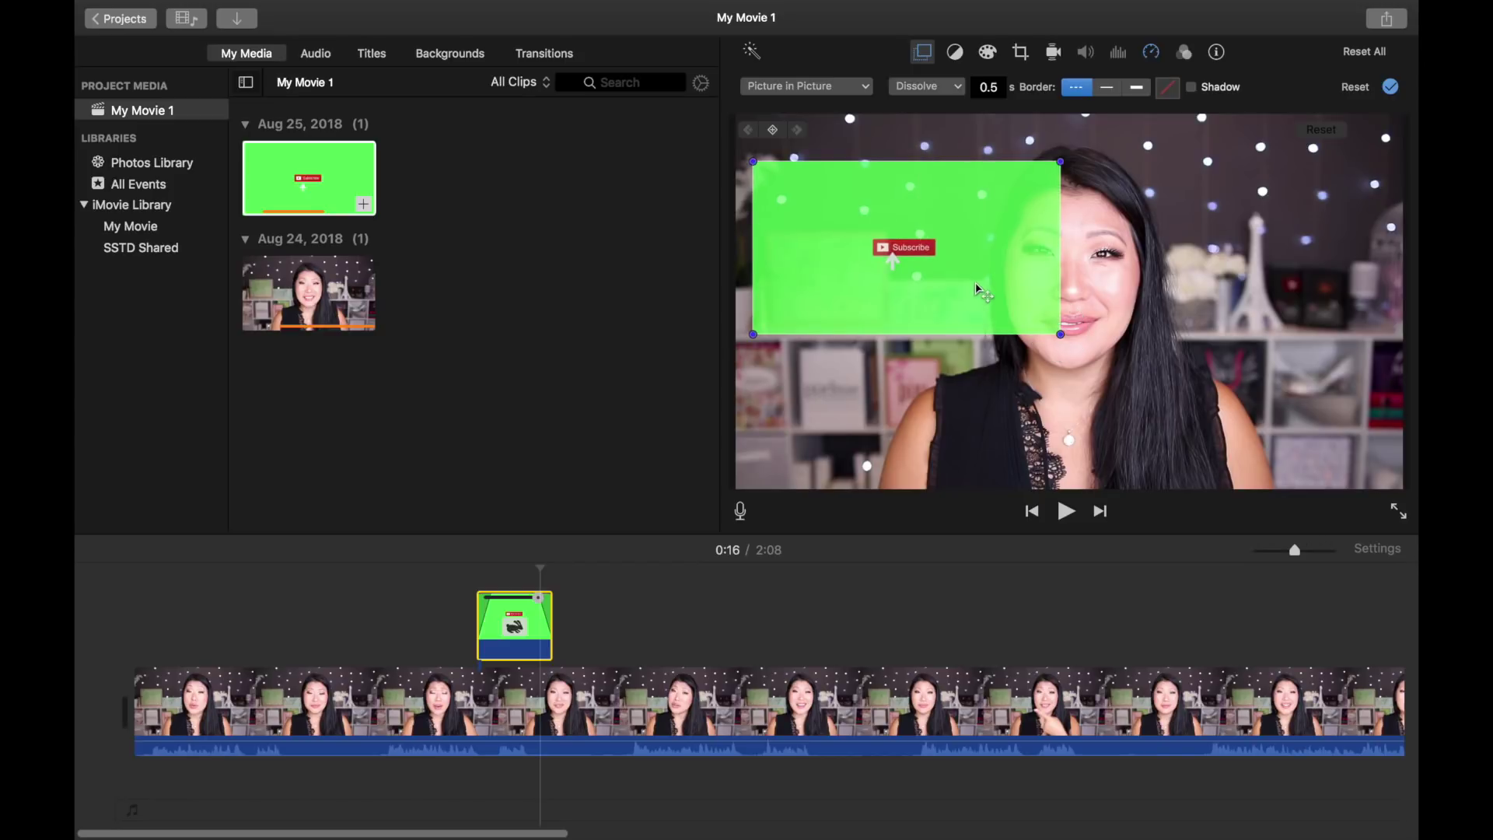
{"action": "left_click", "coordinate": [443, 599]}
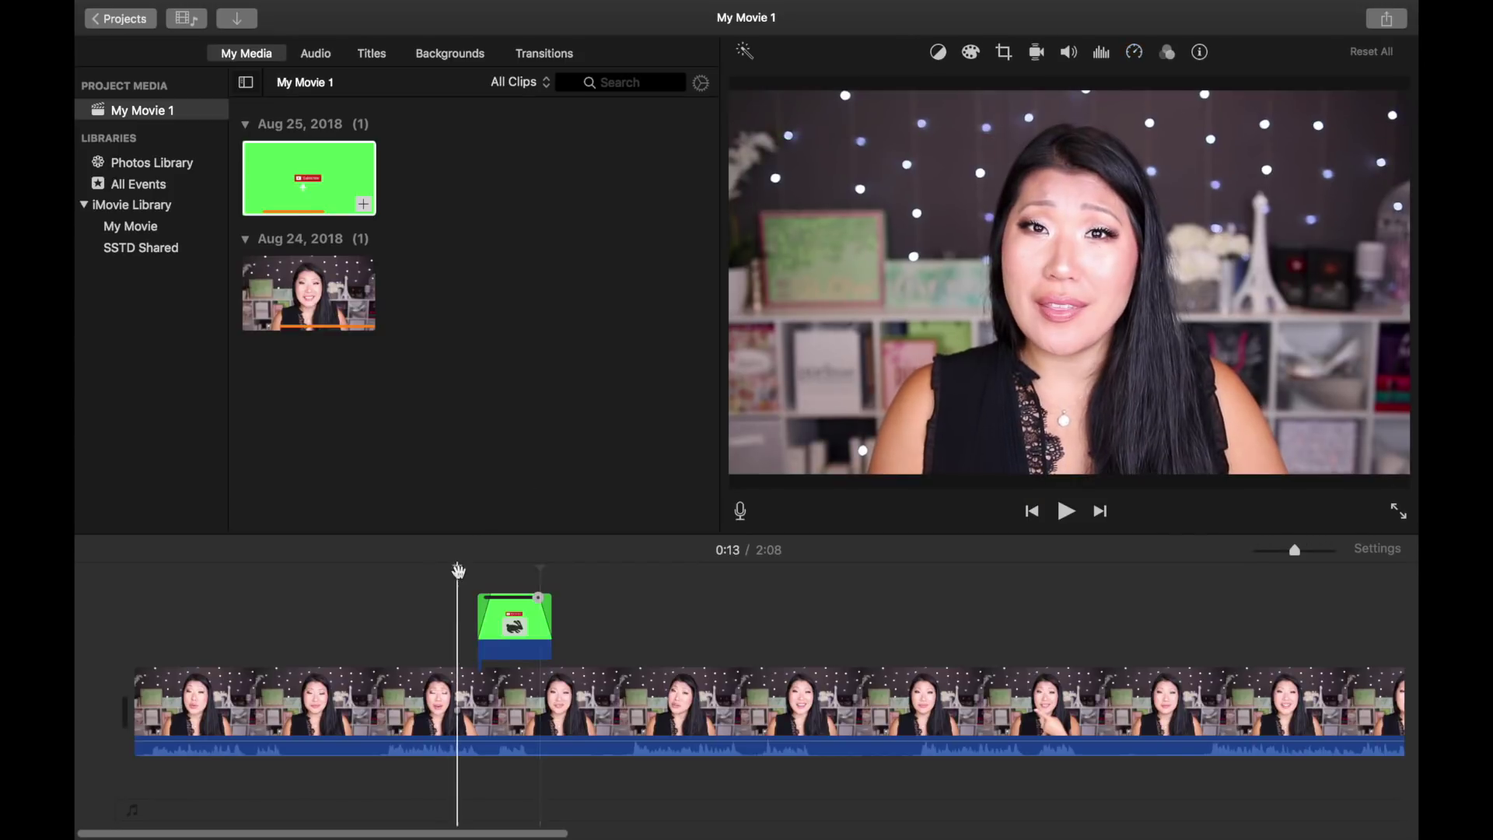
{"action": "key", "text": "space"}
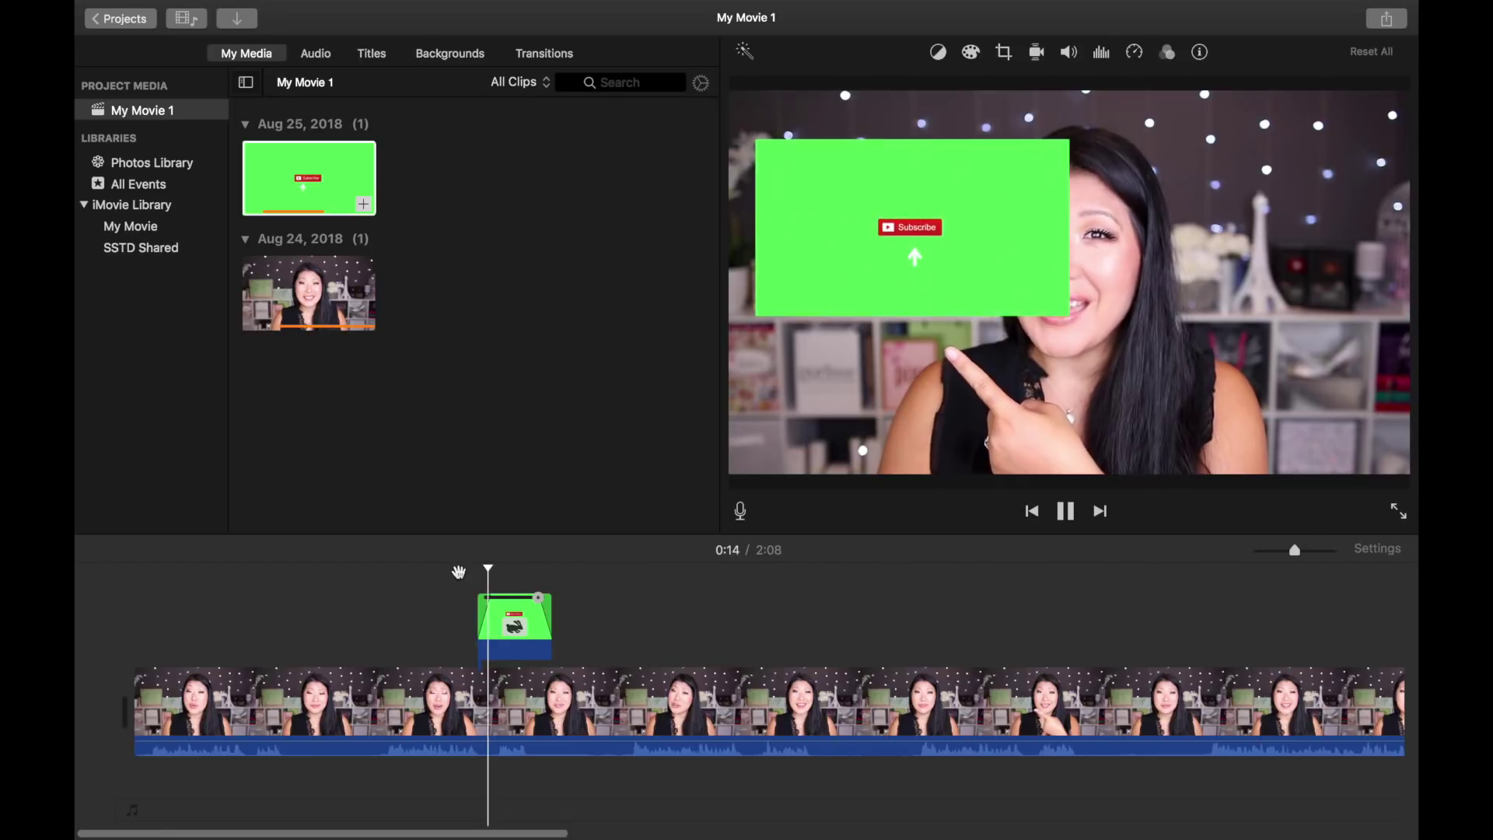
{"action": "key", "text": "space"}
{"action": "left_click", "coordinate": [504, 627]}
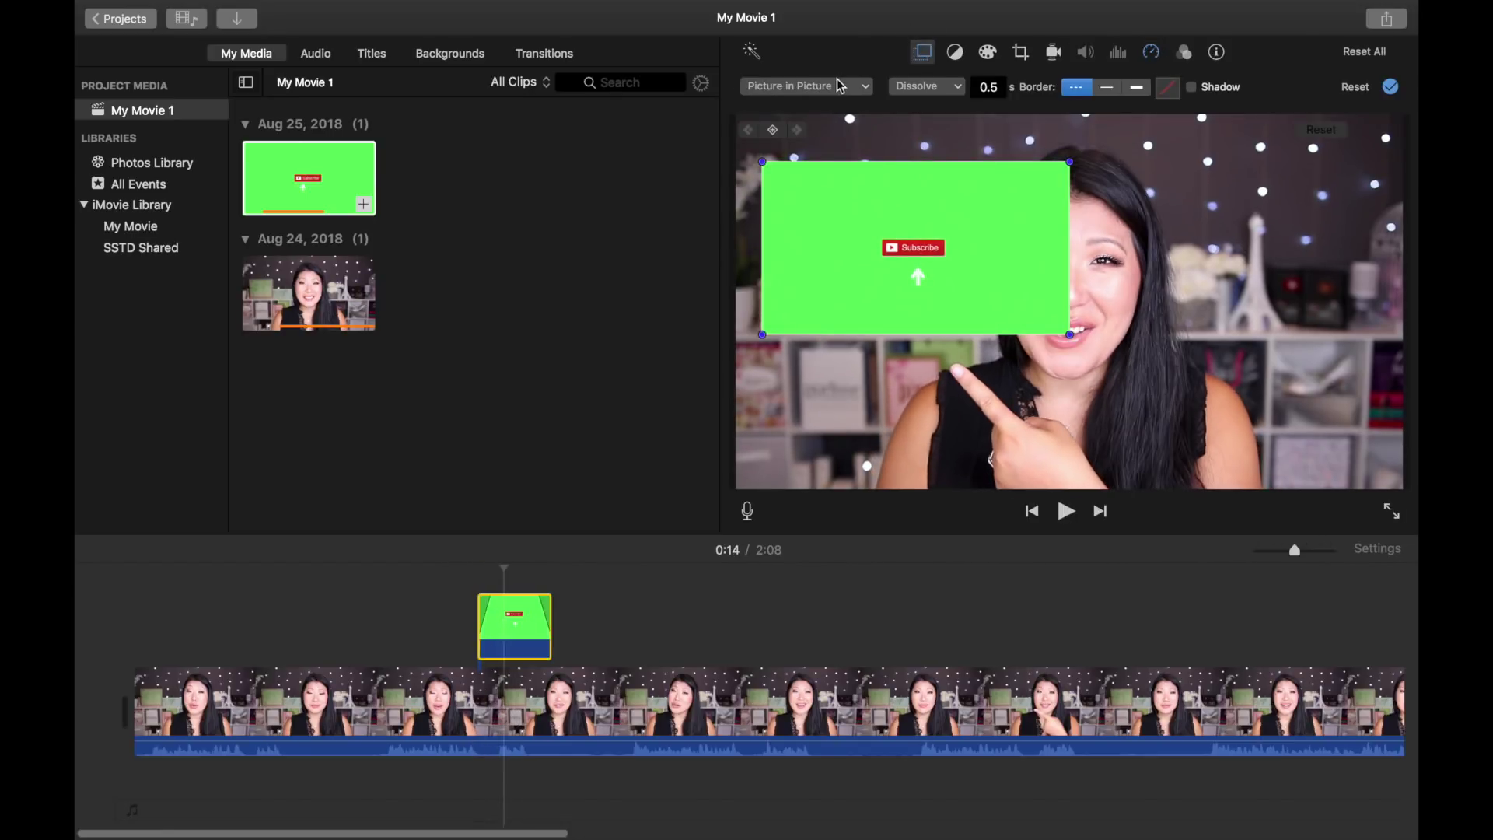
Step: Switch the overlay back to Green/Blue Screen and set its crop to Crop to Fill
{"action": "left_click", "coordinate": [840, 85]}
{"action": "left_click", "coordinate": [853, 123]}
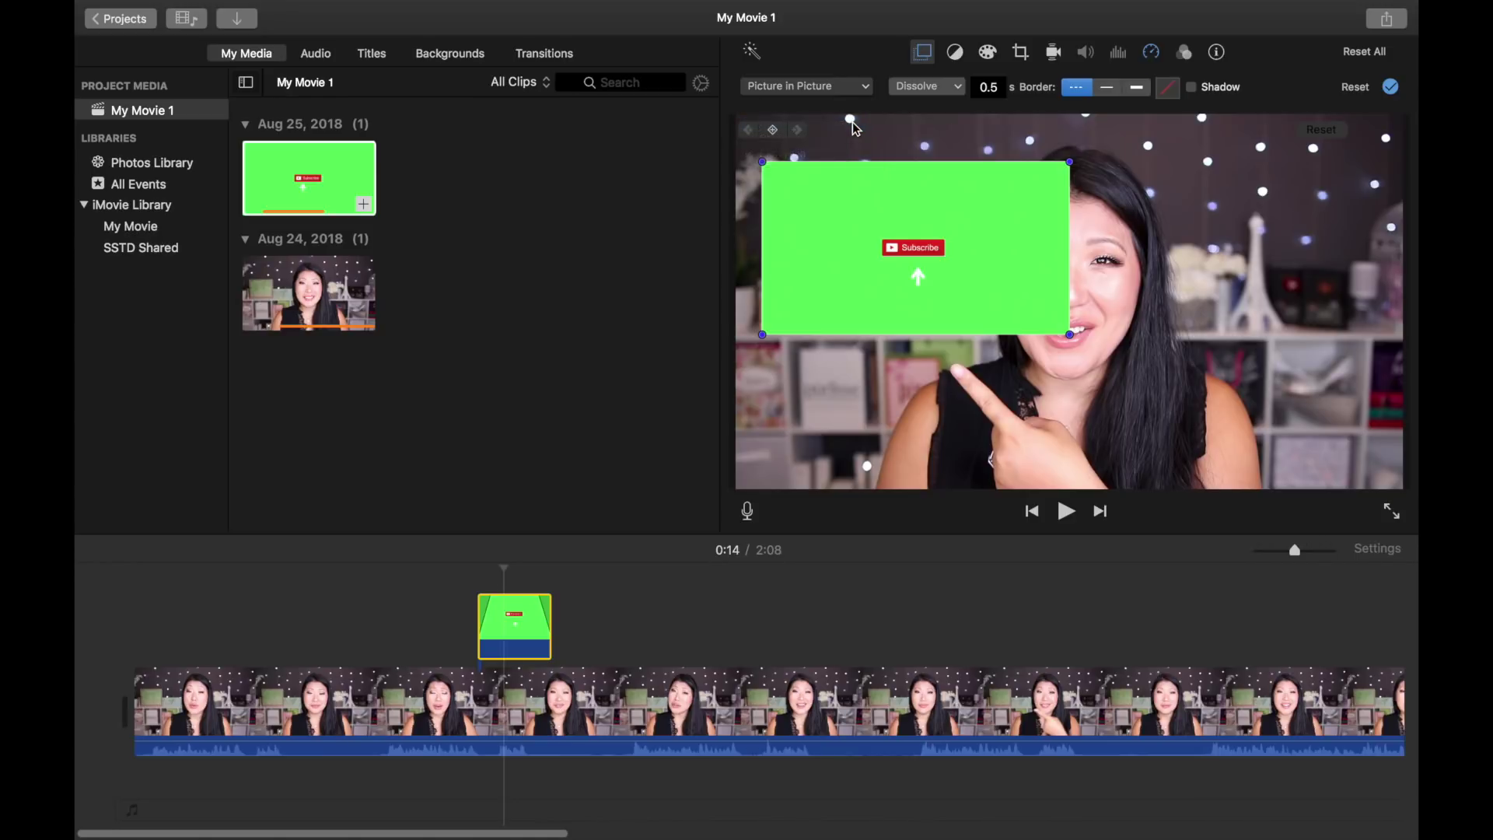
{"action": "key", "text": "c"}
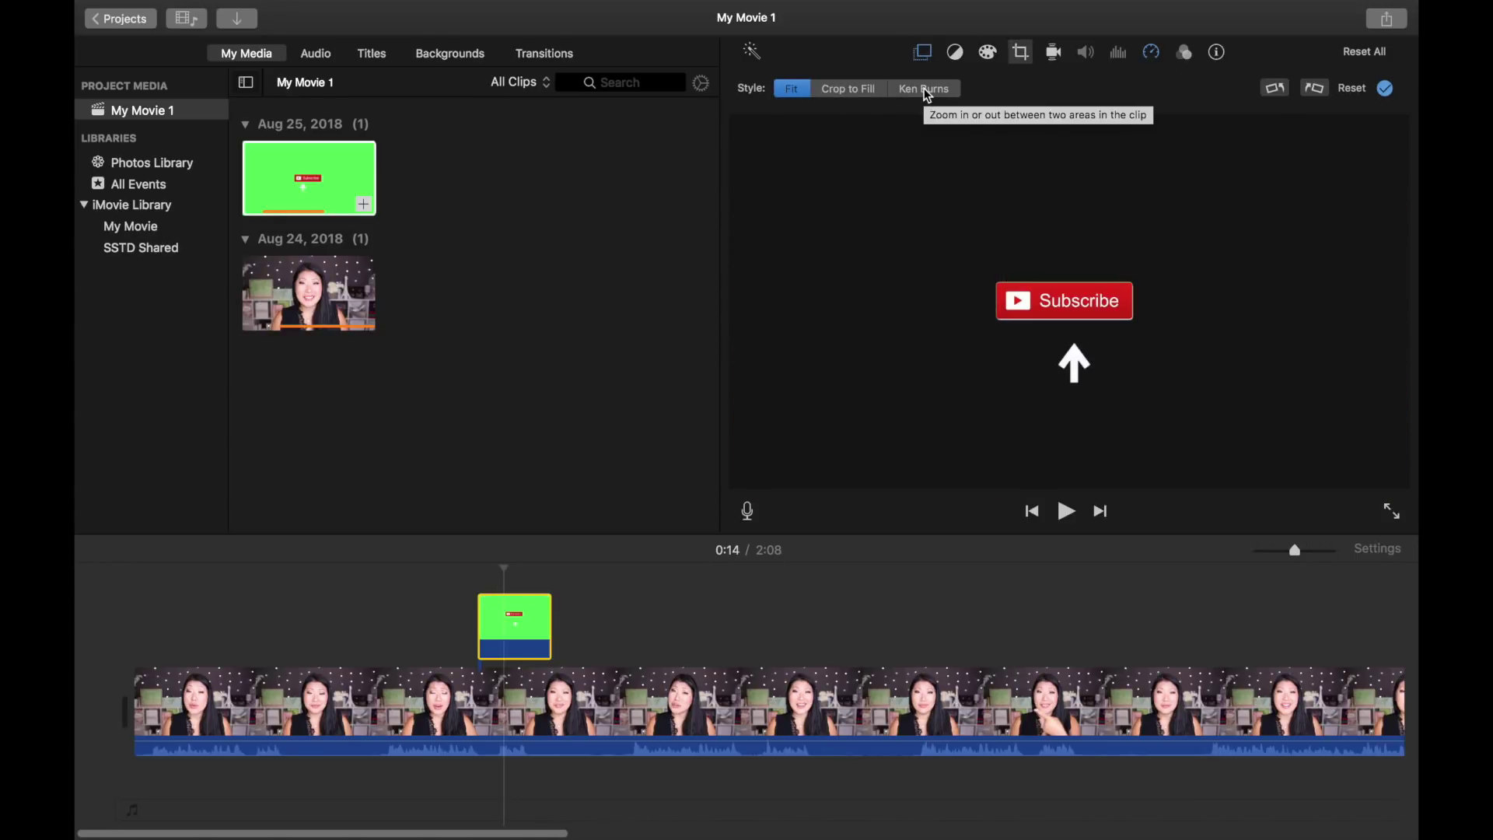
{"action": "left_click", "coordinate": [848, 88]}
Step: Rotate the clip a full turn back upright, crop tightly onto the Subscribe graphic, and play
{"action": "left_click", "coordinate": [1316, 88]}
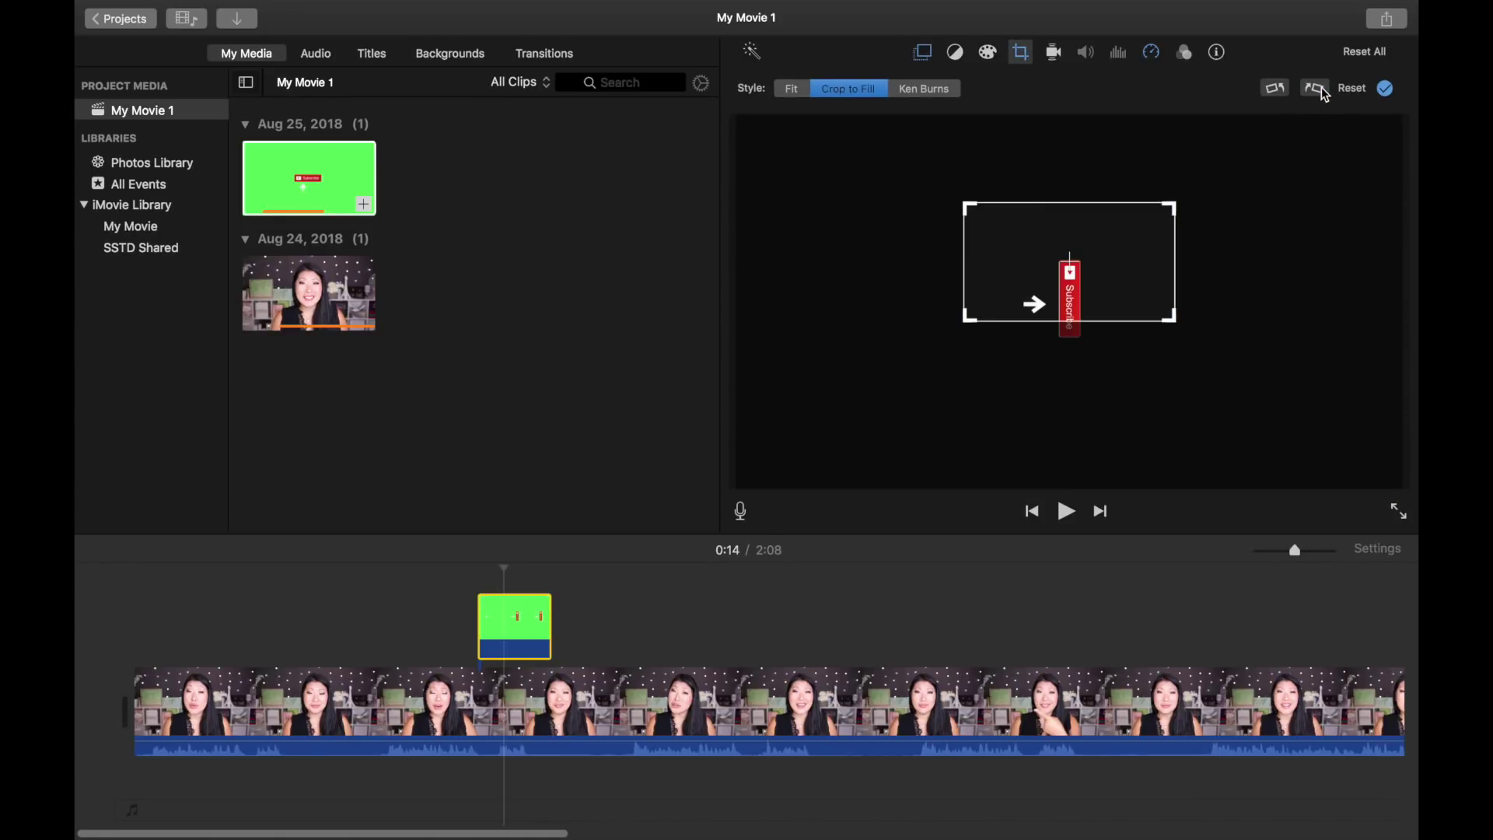
{"action": "left_click", "coordinate": [1324, 91]}
{"action": "left_click", "coordinate": [1324, 91]}
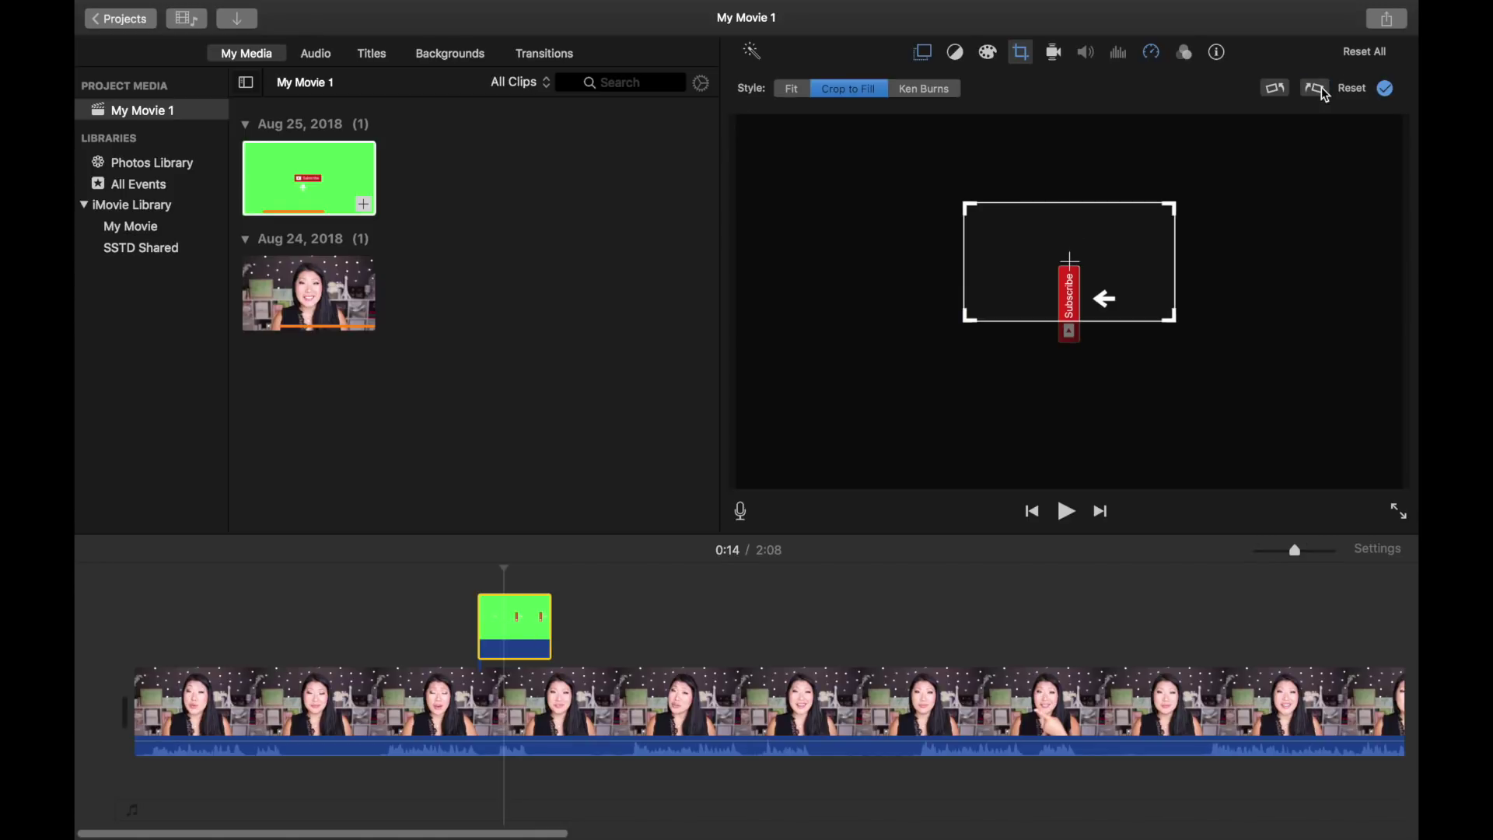
{"action": "left_click", "coordinate": [1324, 91]}
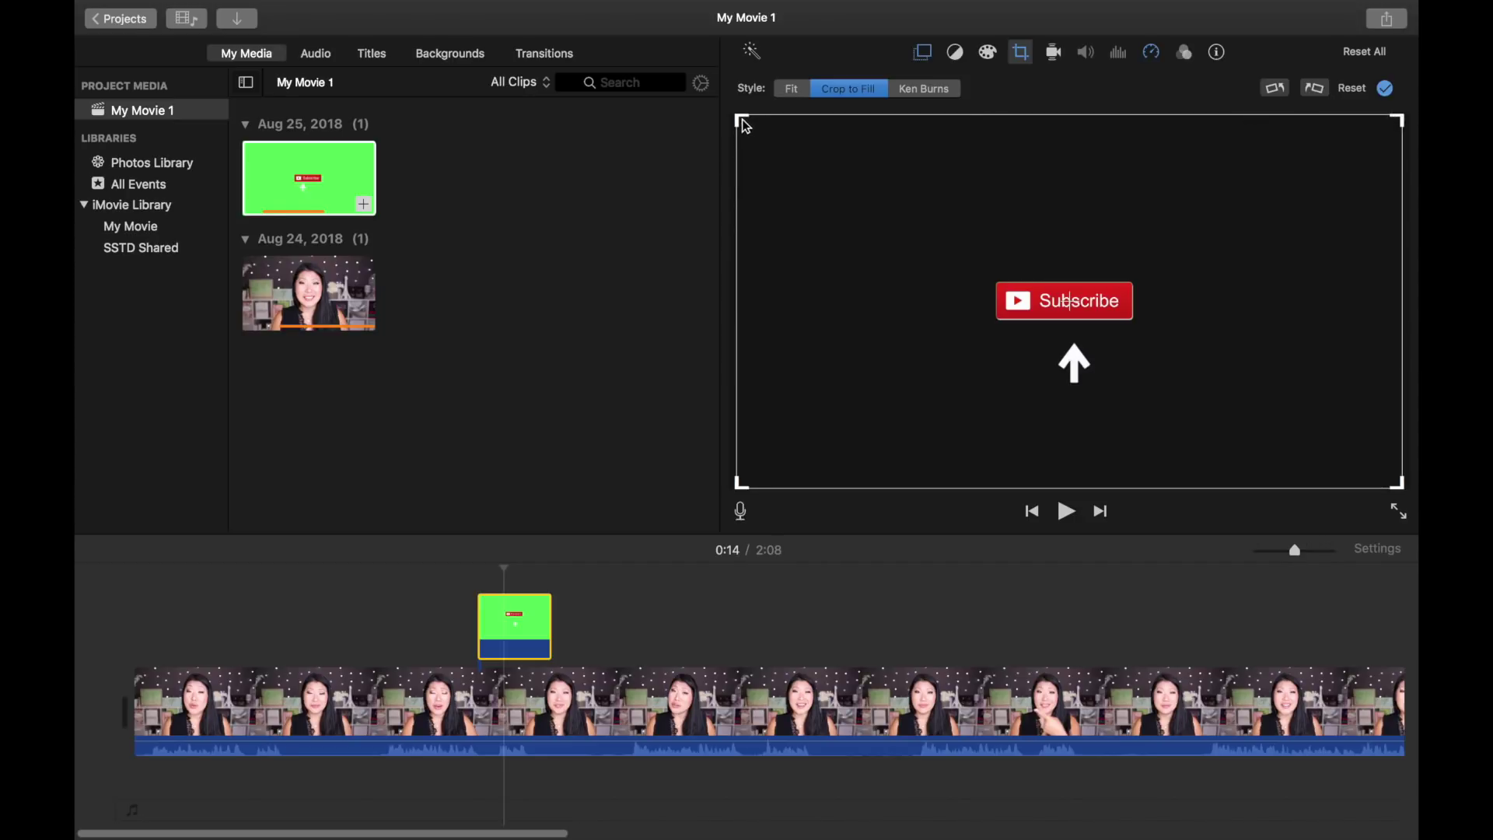
{"action": "left_click_drag", "start_coordinate": [745, 124], "coordinate": [1325, 304]}
{"action": "key", "text": "space"}
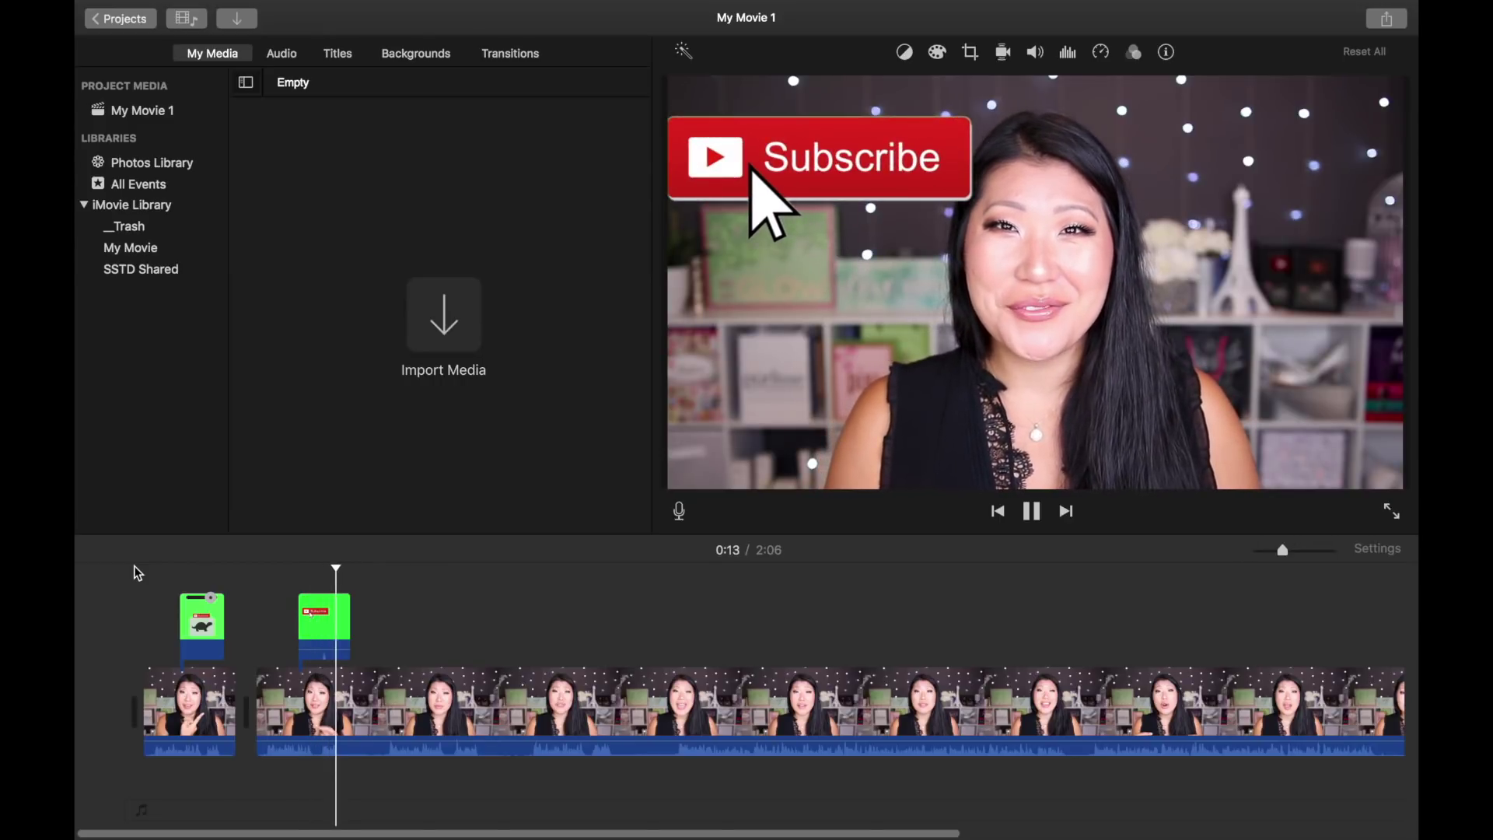
{"action": "key", "text": "space"}
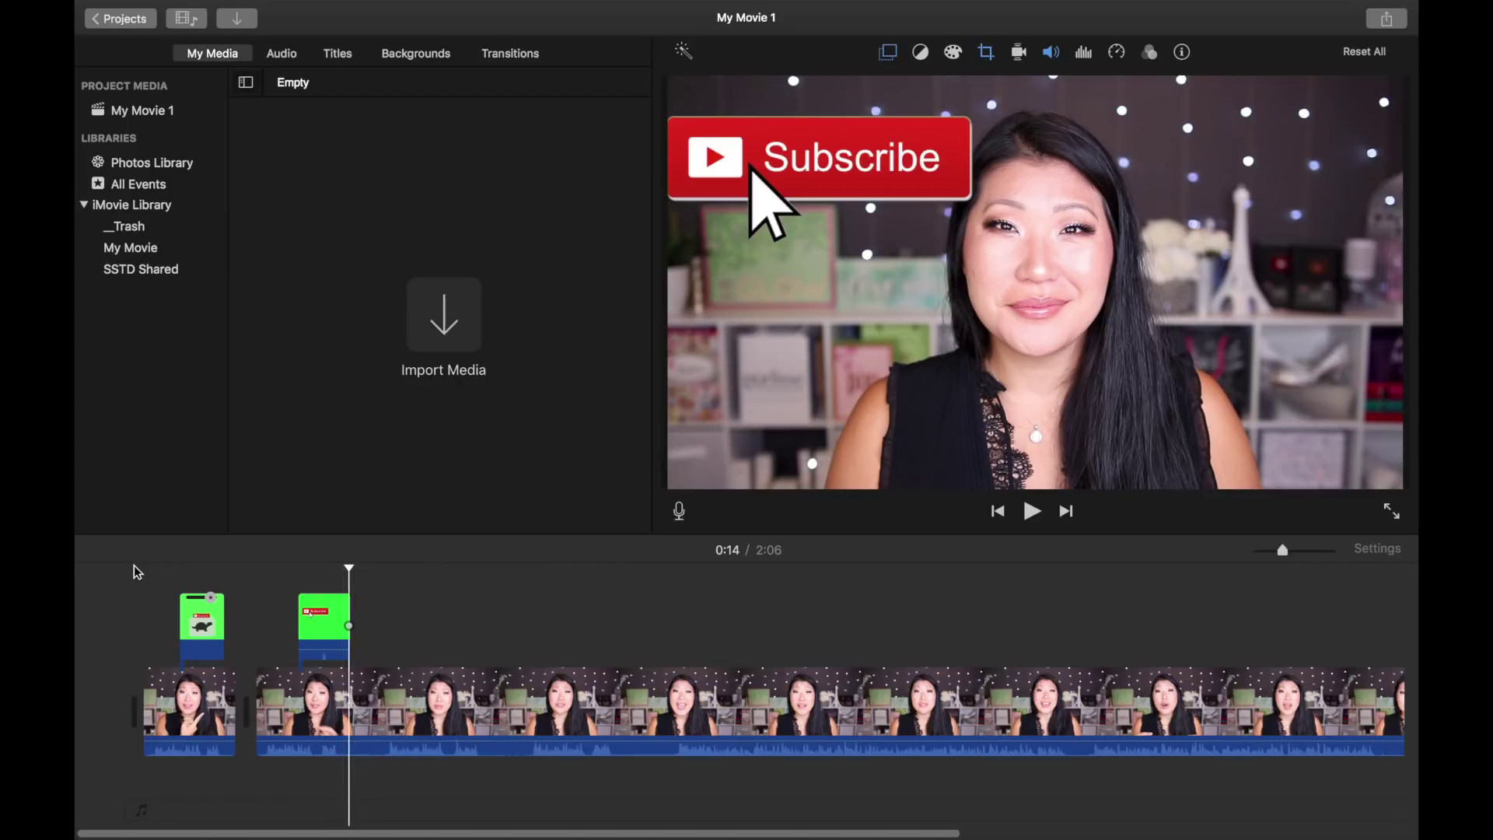
{"action": "key", "text": "super+b"}
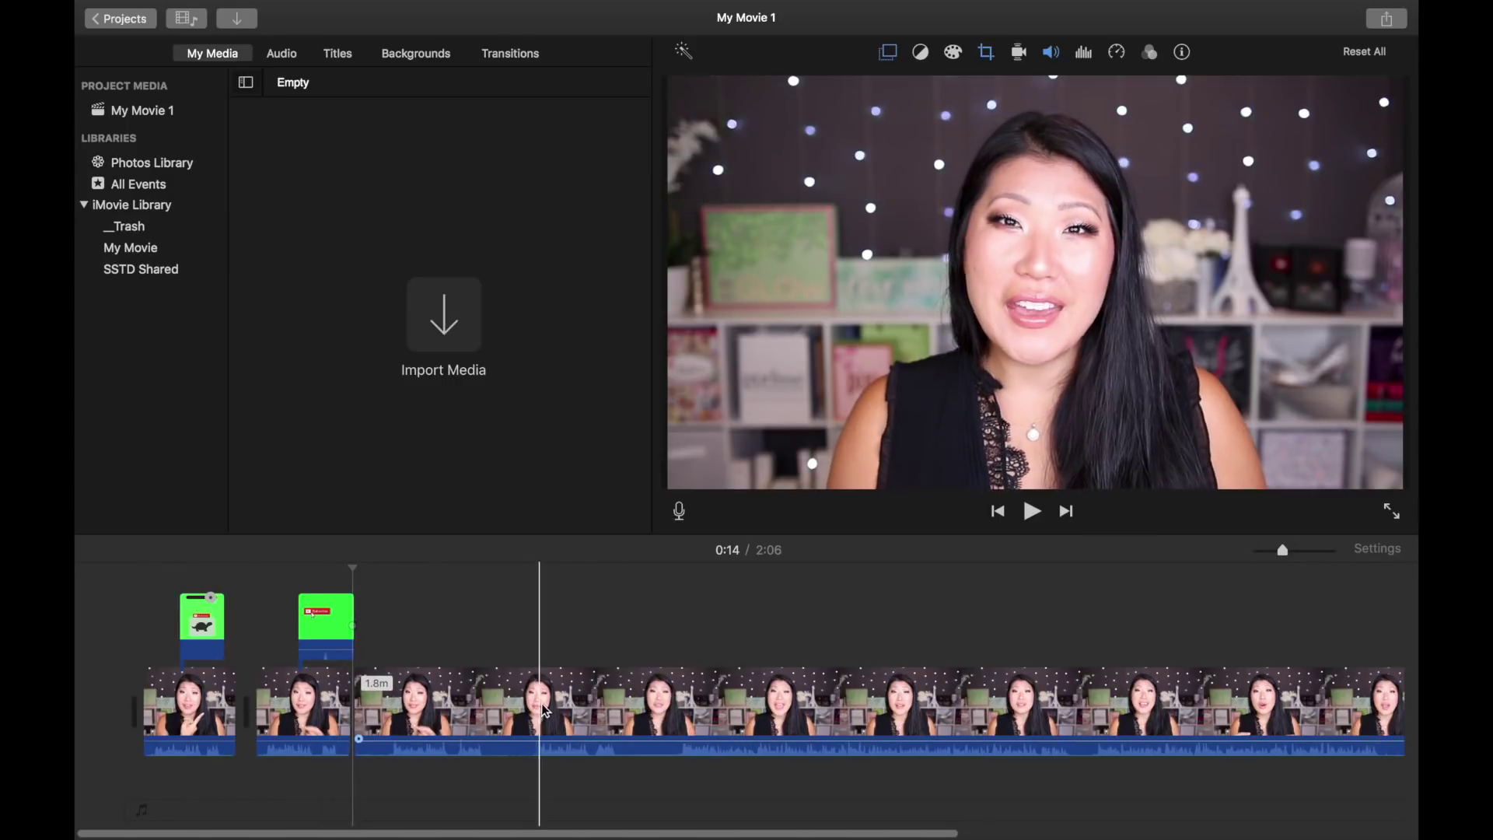
{"action": "left_click", "coordinate": [538, 704]}
{"action": "key", "text": "Delete"}
{"action": "left_click", "coordinate": [150, 573]}
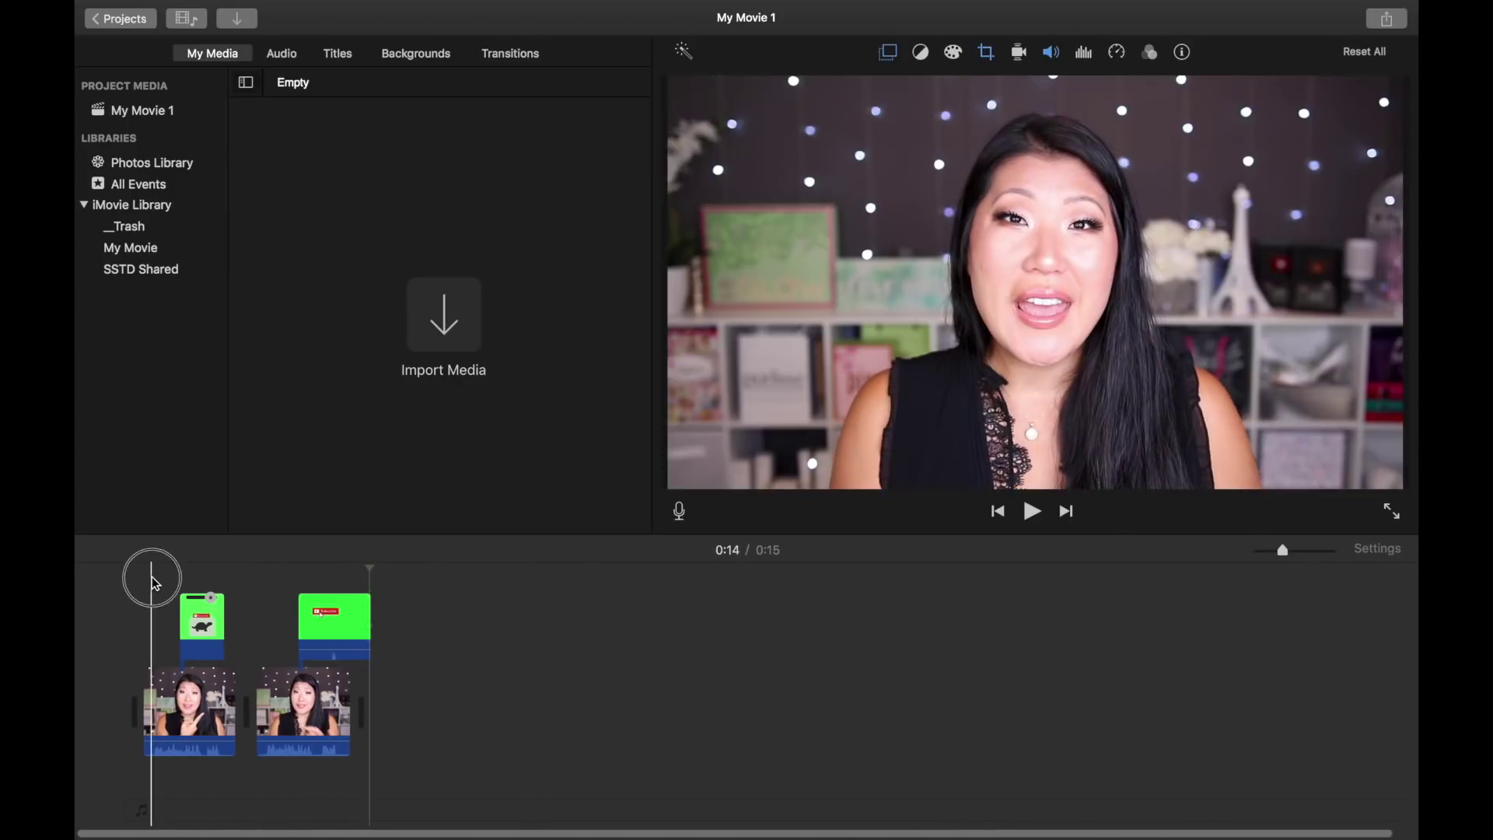
{"action": "key", "text": "super+z"}
{"action": "key", "text": "space"}
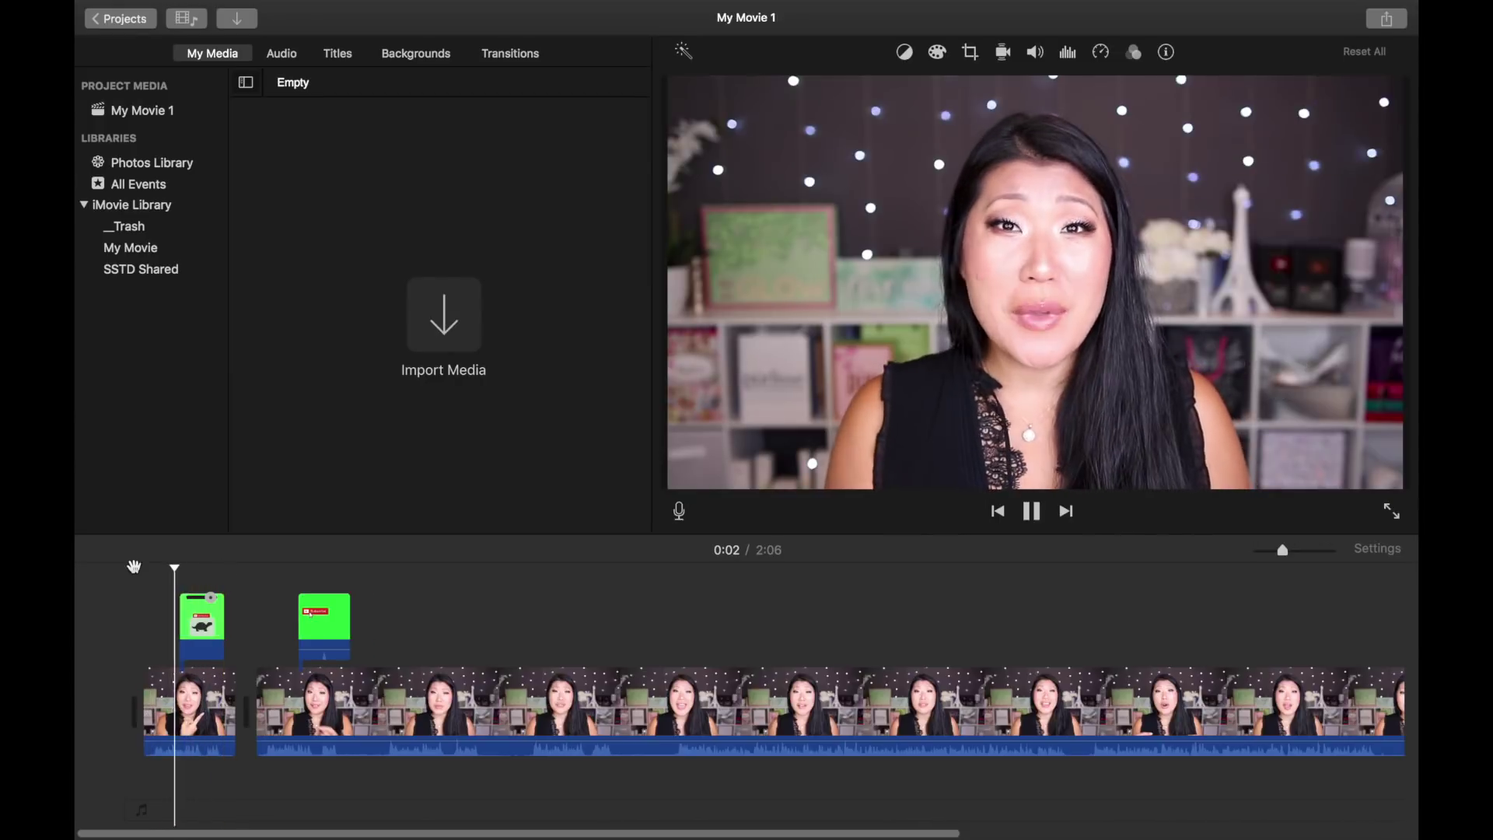